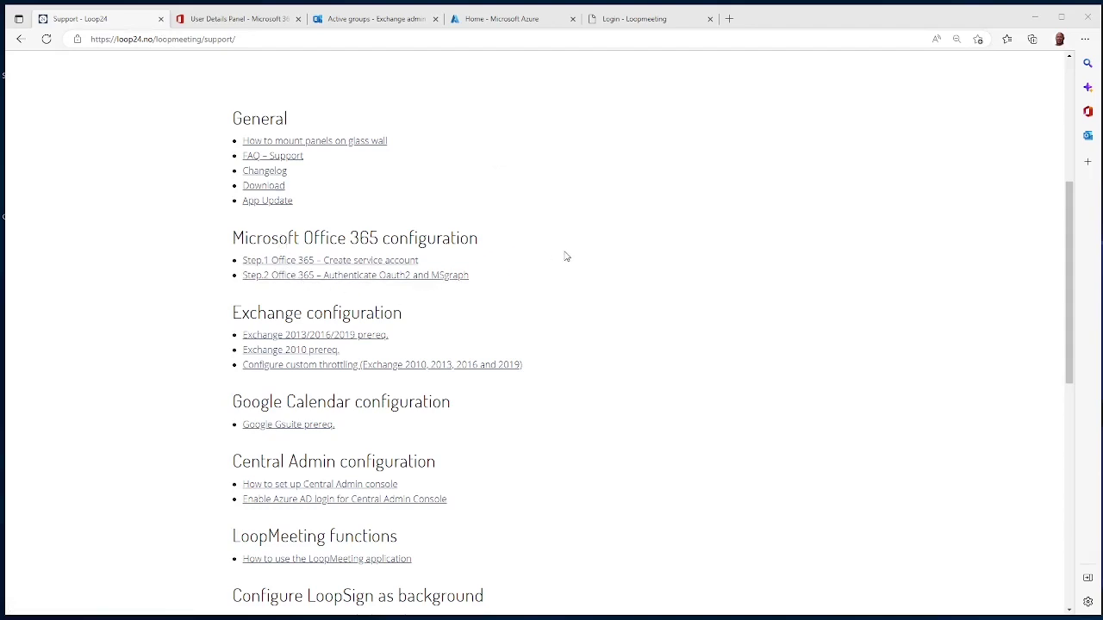
- Read the Office 365 service-account guide through the meeting-room rights section, then go to the Microsoft 365 users list
left_click(409, 264)
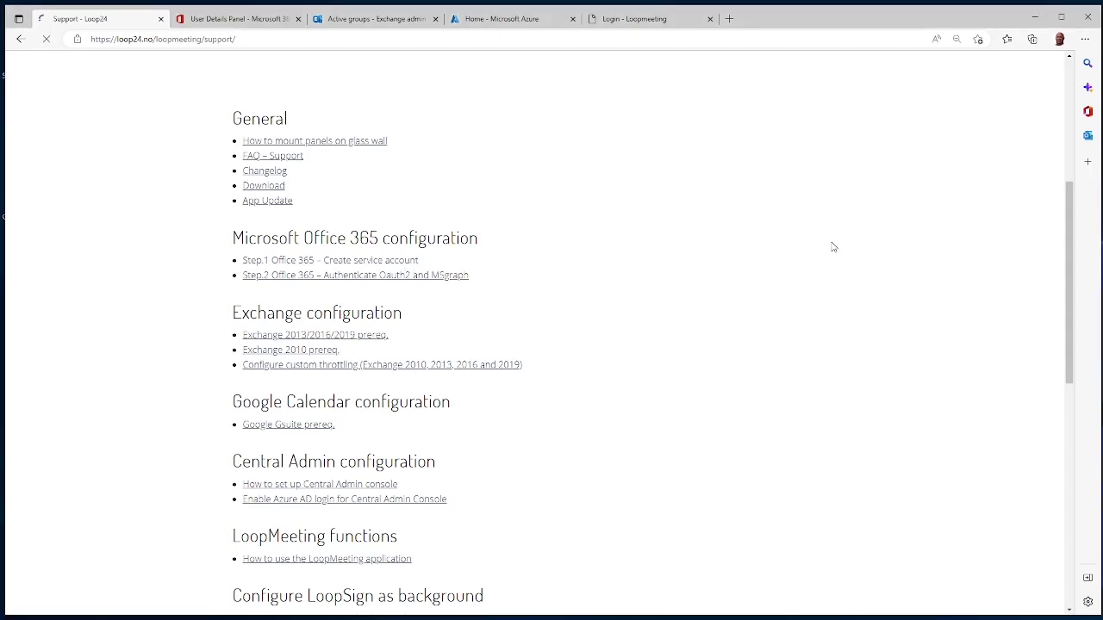
scroll(977, 322, "down", 2)
scroll(977, 322, "down", 5)
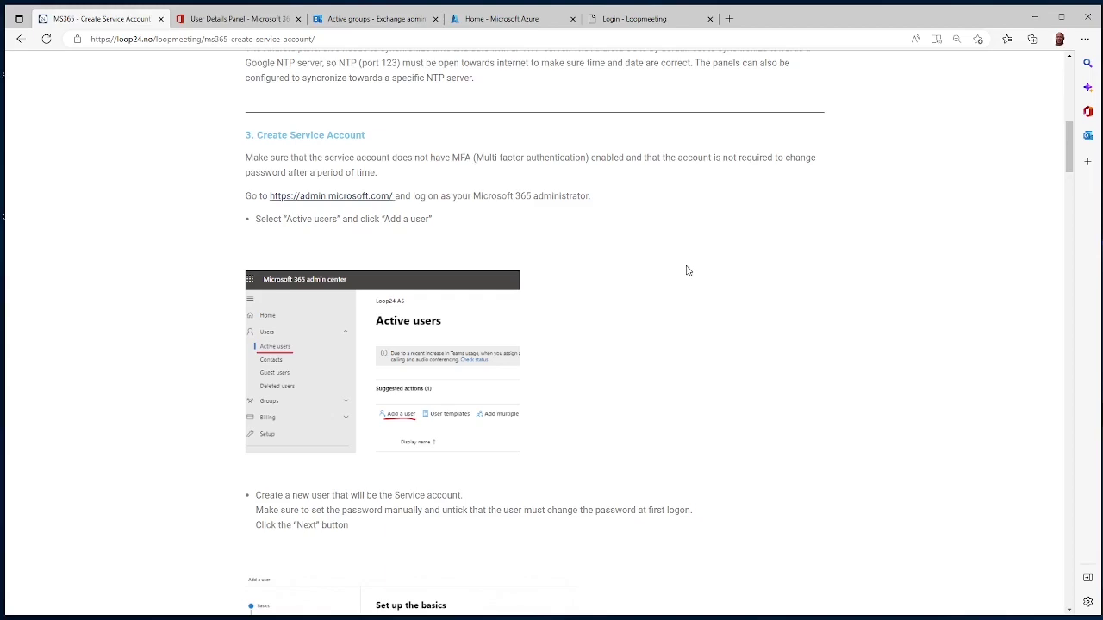
scroll(716, 277, "down", 1)
scroll(716, 277, "down", 8)
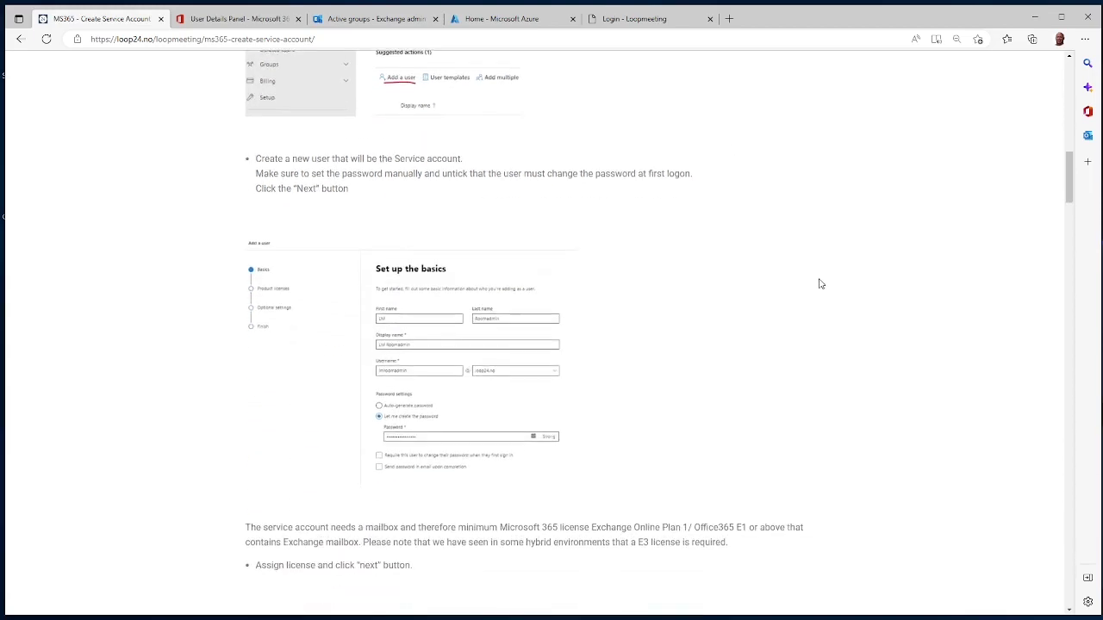
scroll(831, 288, "down", 4)
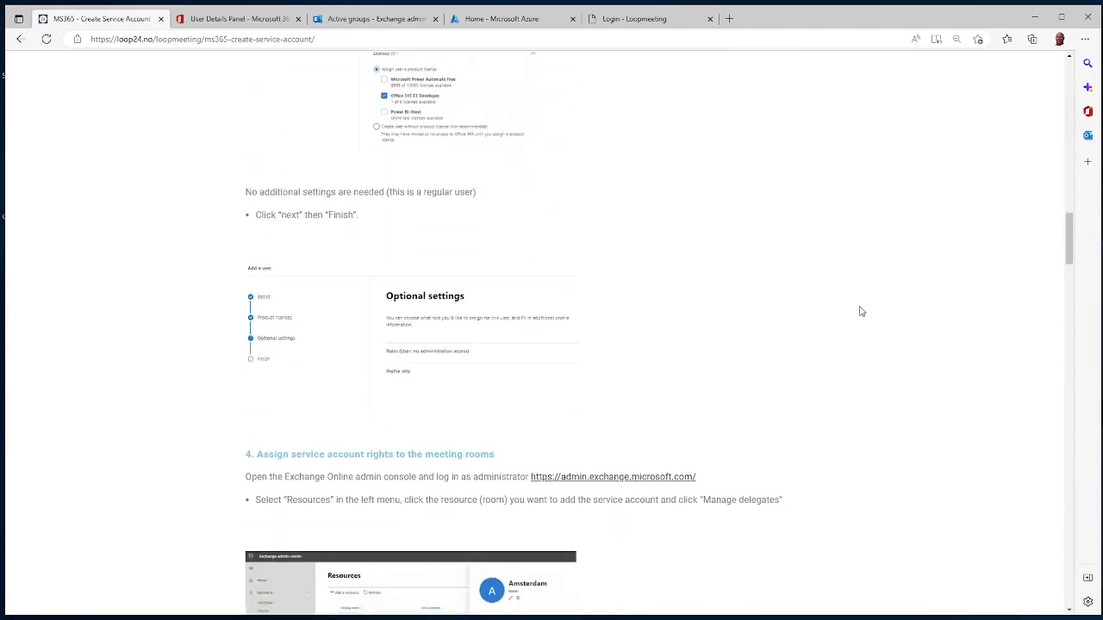
scroll(912, 312, "down", 1)
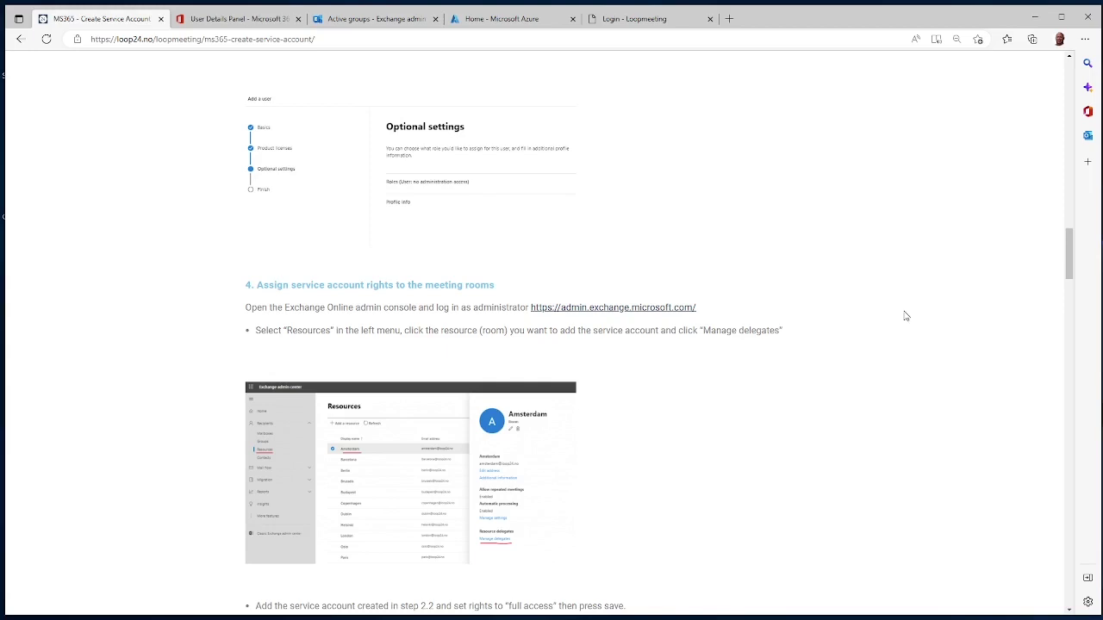
scroll(905, 316, "down", 2)
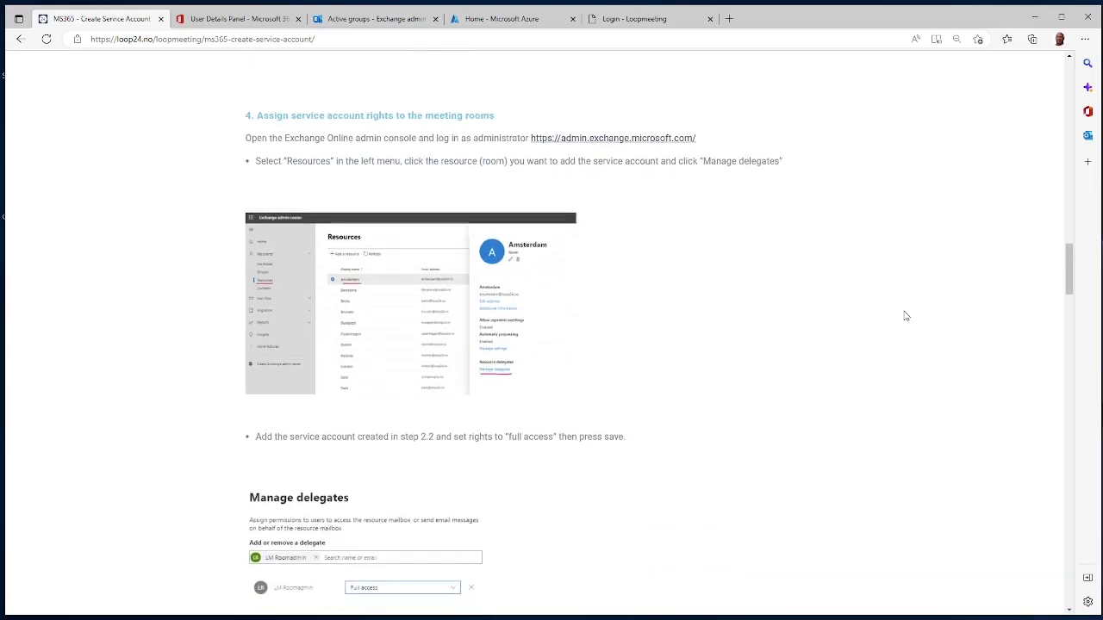
left_click(235, 19)
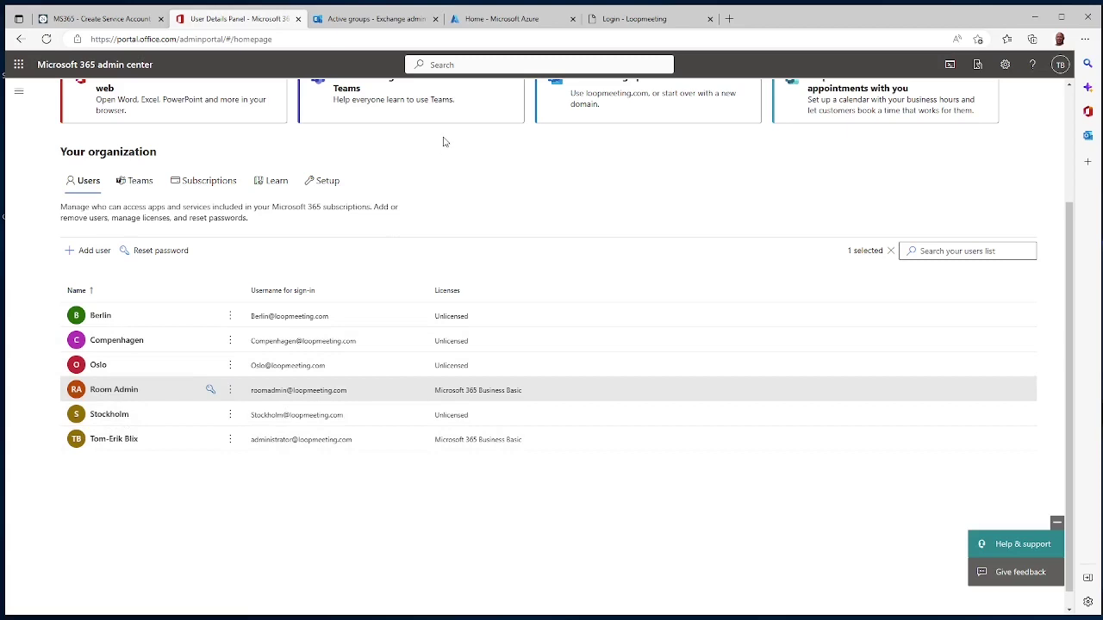
- Open delegate management for the Berlin room resource in Exchange admin center
left_click(372, 19)
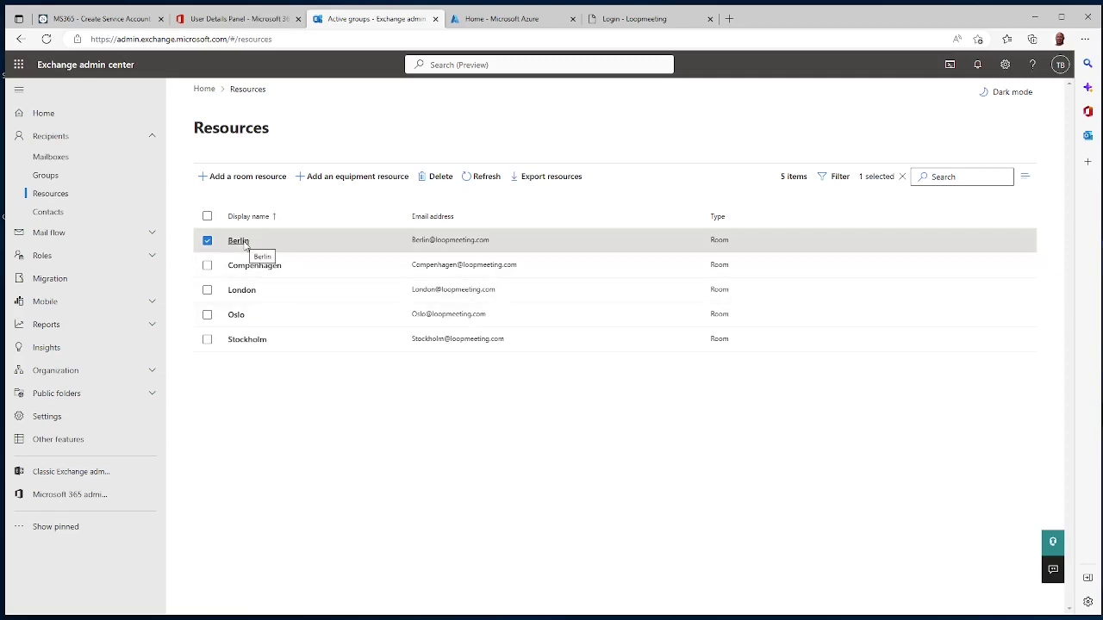
left_click(247, 247)
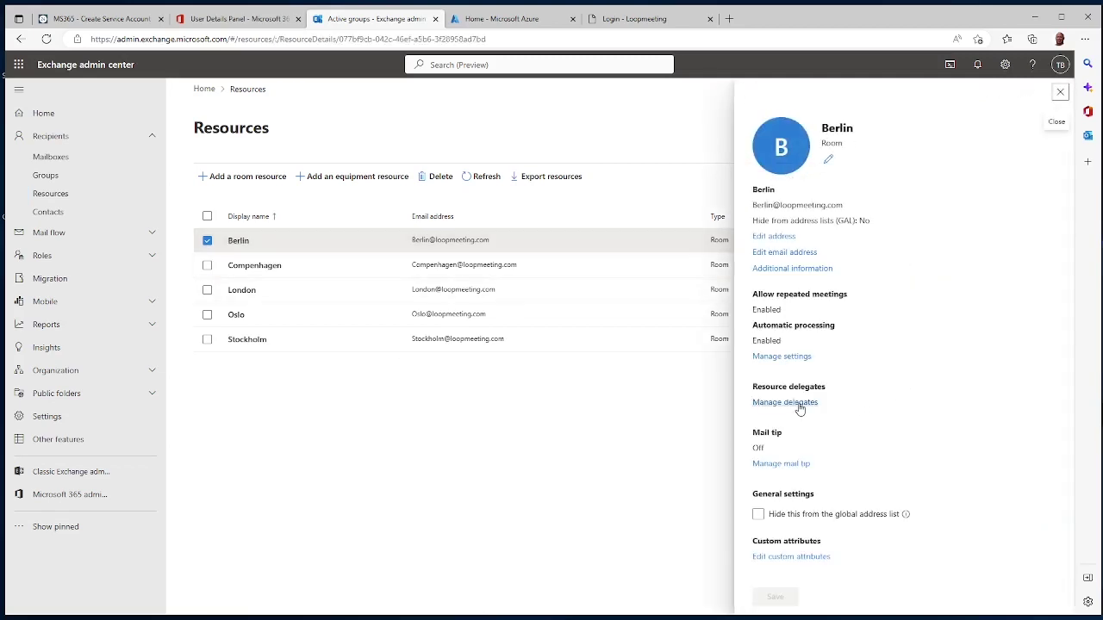
left_click(798, 406)
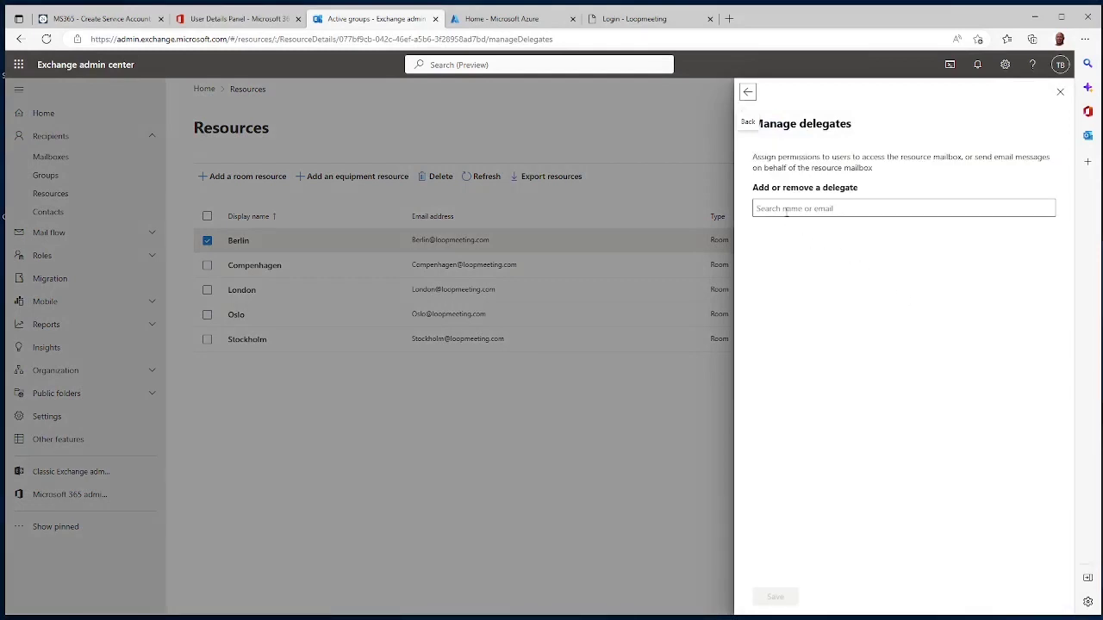
- Add Room Admin as a Full access delegate on Berlin and save
left_click(786, 210)
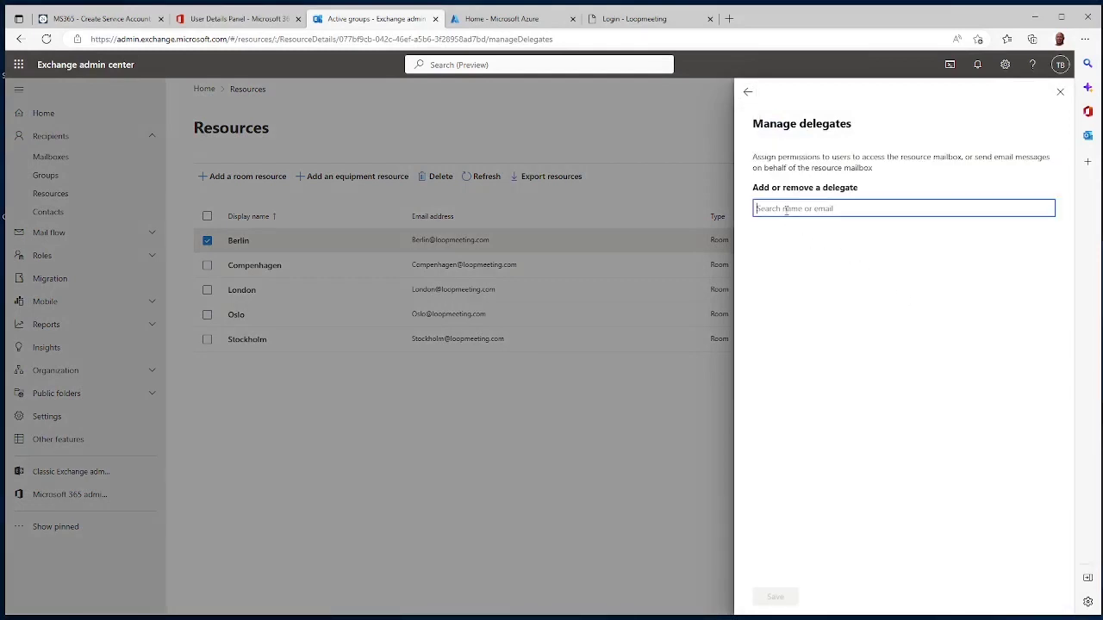
type("room")
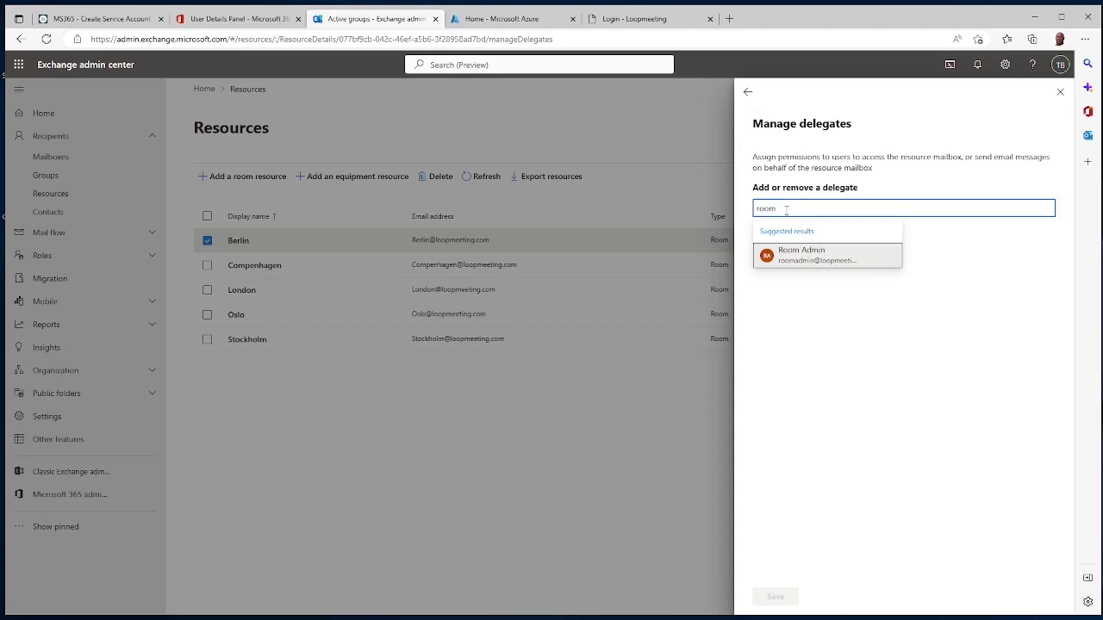
left_click(819, 256)
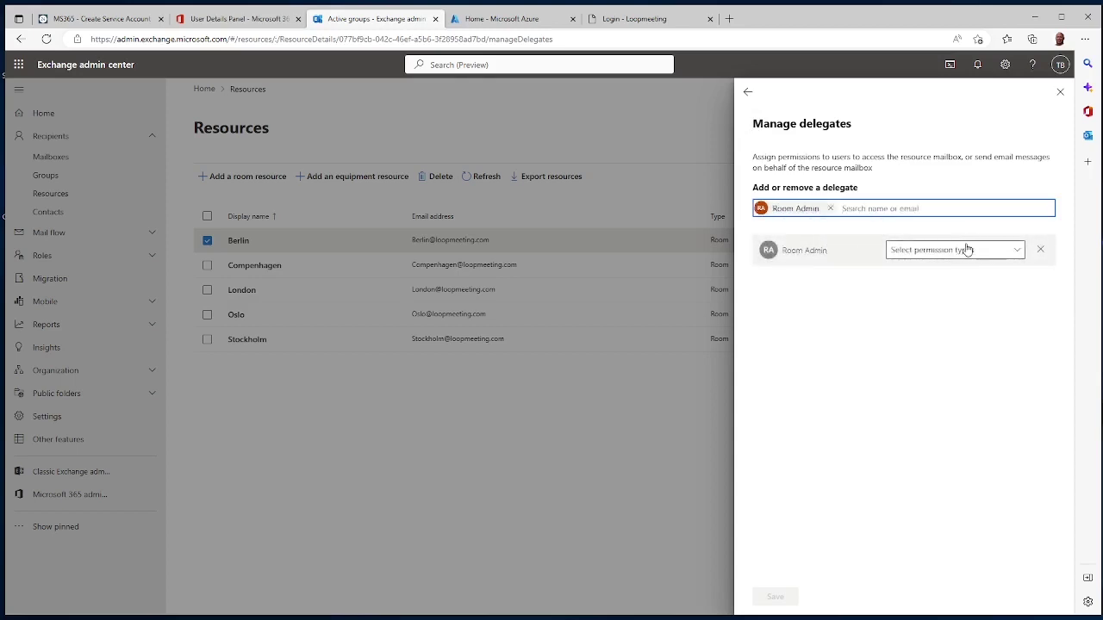
left_click(963, 249)
left_click(922, 270)
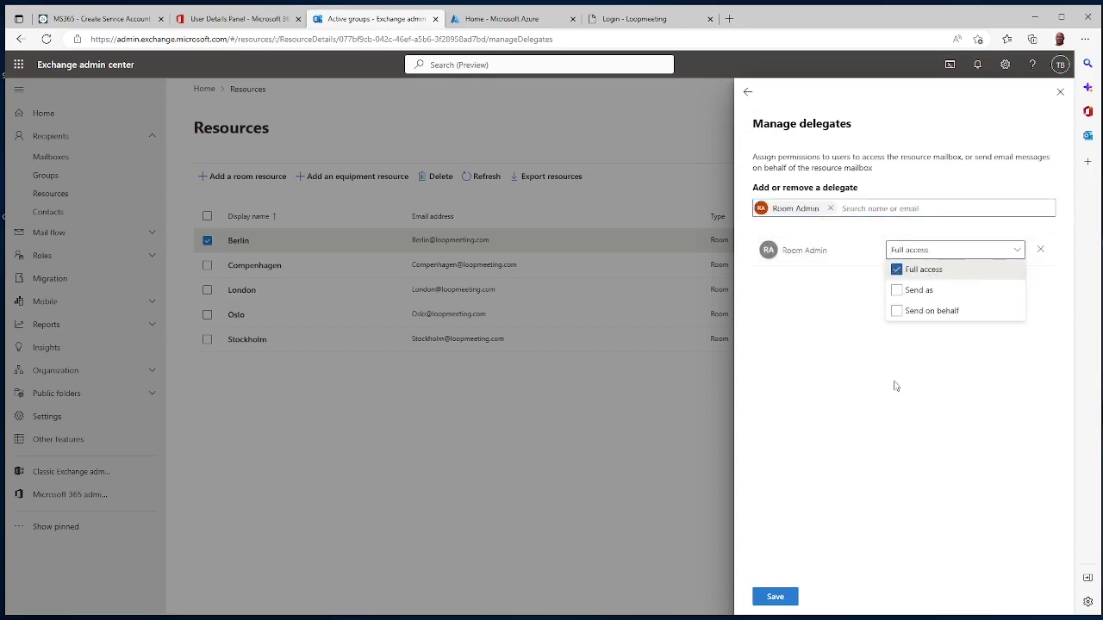
left_click(778, 600)
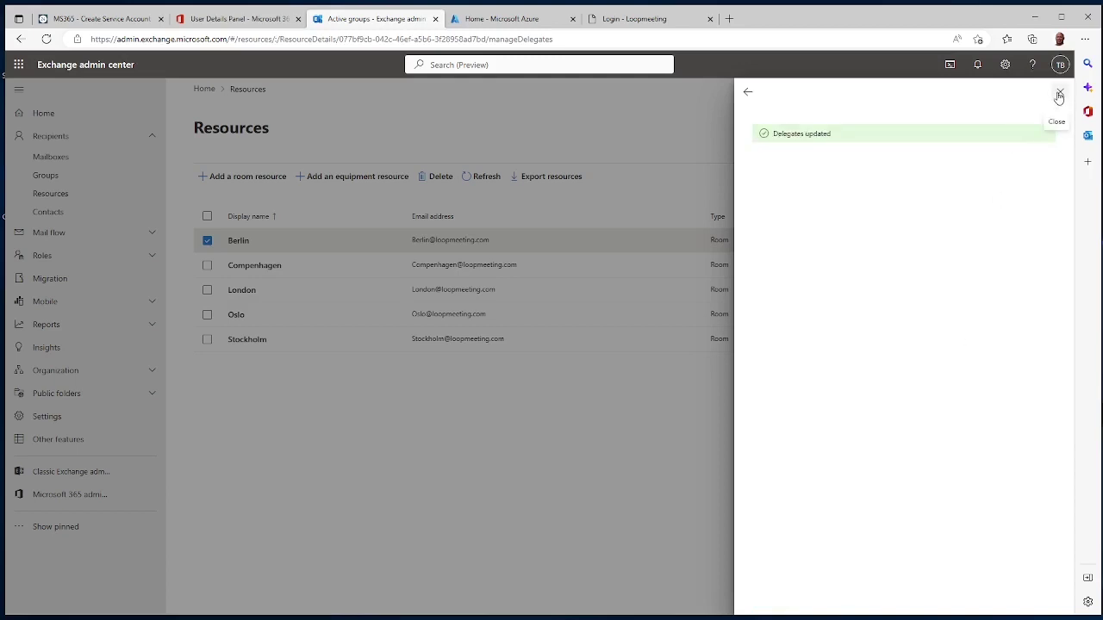
left_click(1059, 93)
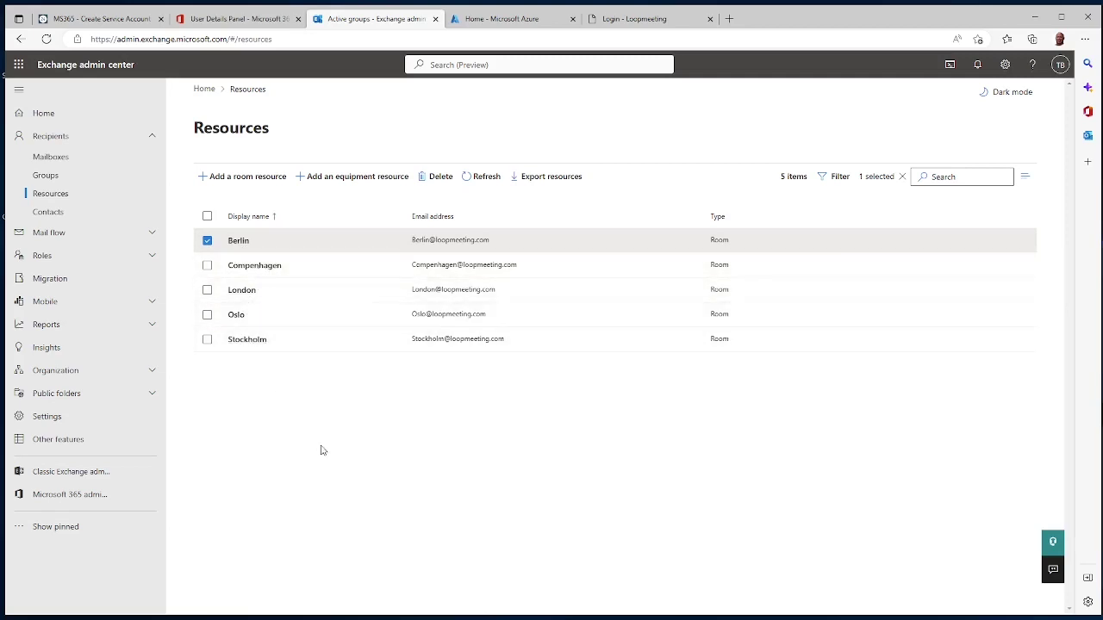
- Start a new Distribution group named 'meetingrooms'
left_click(46, 175)
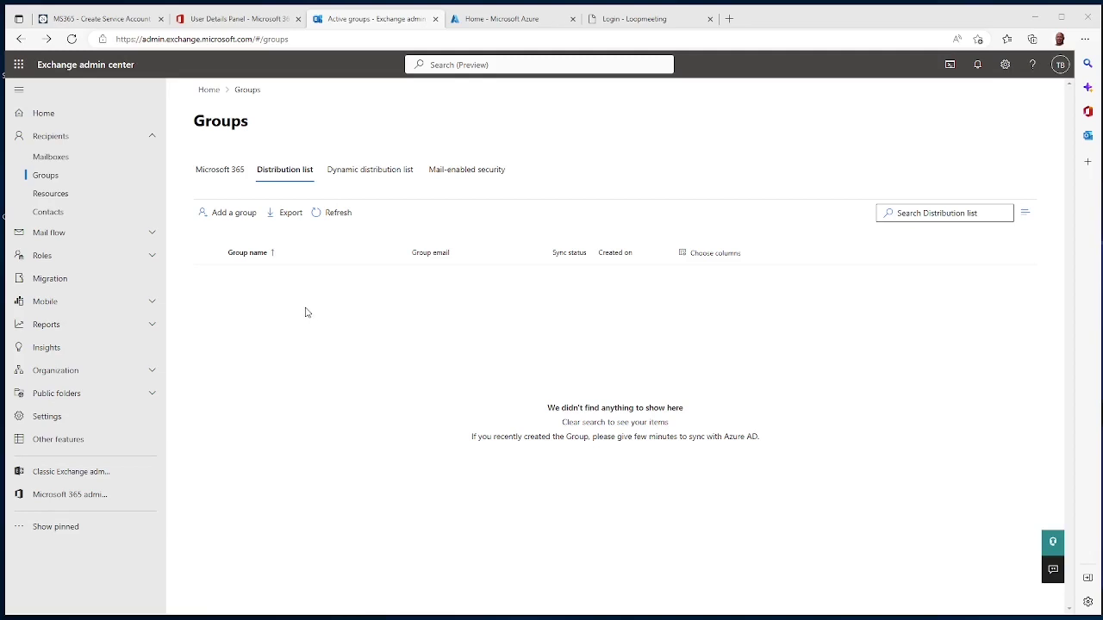
left_click(226, 212)
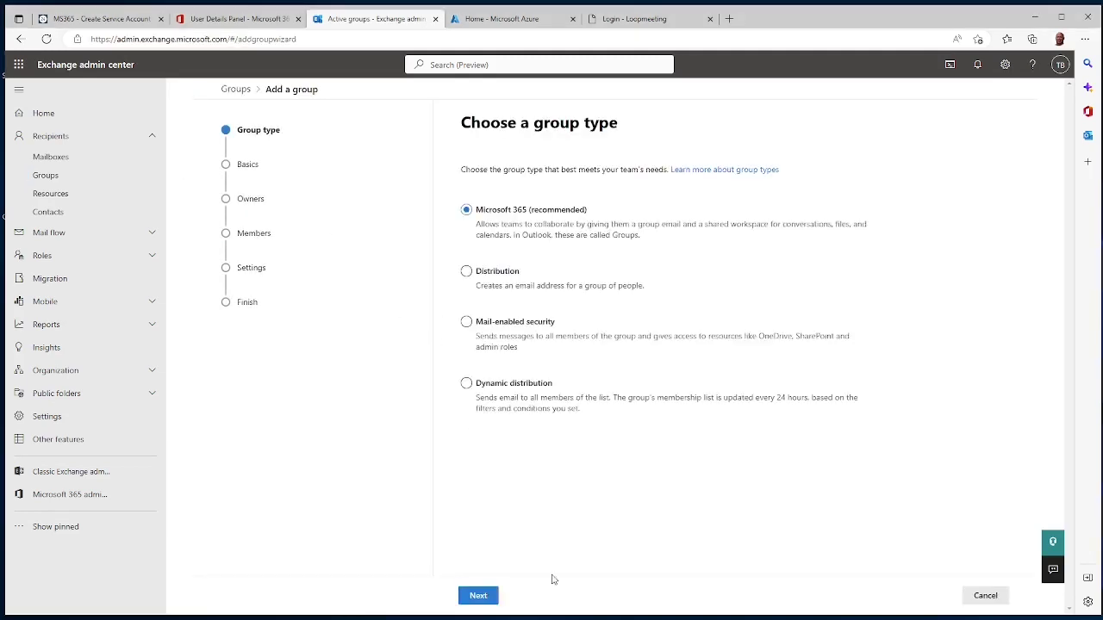
left_click(503, 280)
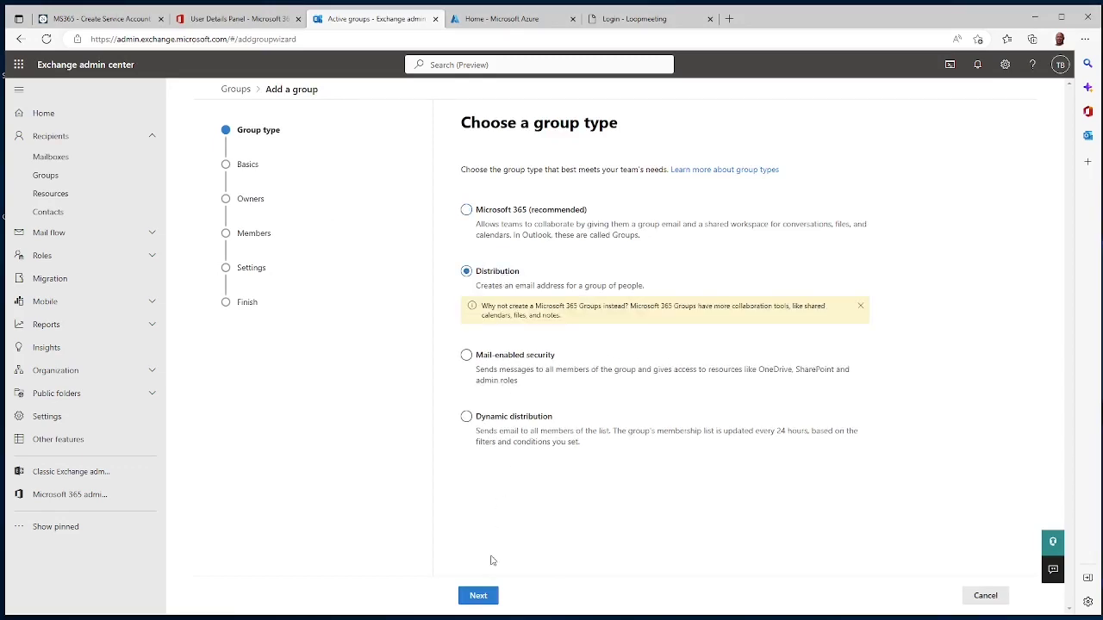
left_click(483, 594)
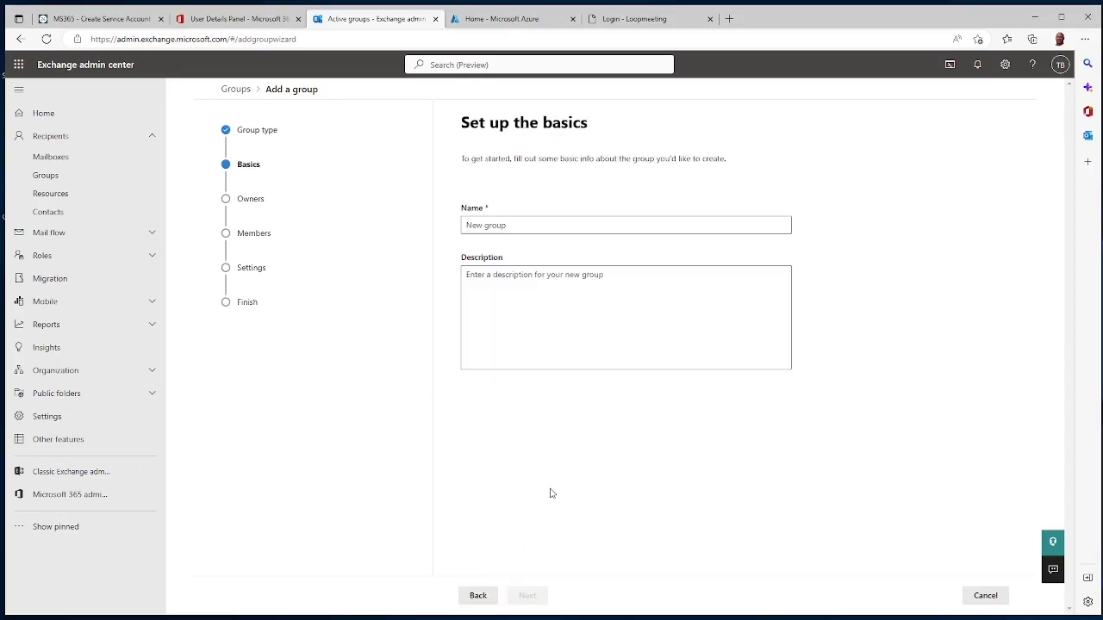
left_click(485, 225)
type("meetingrooms")
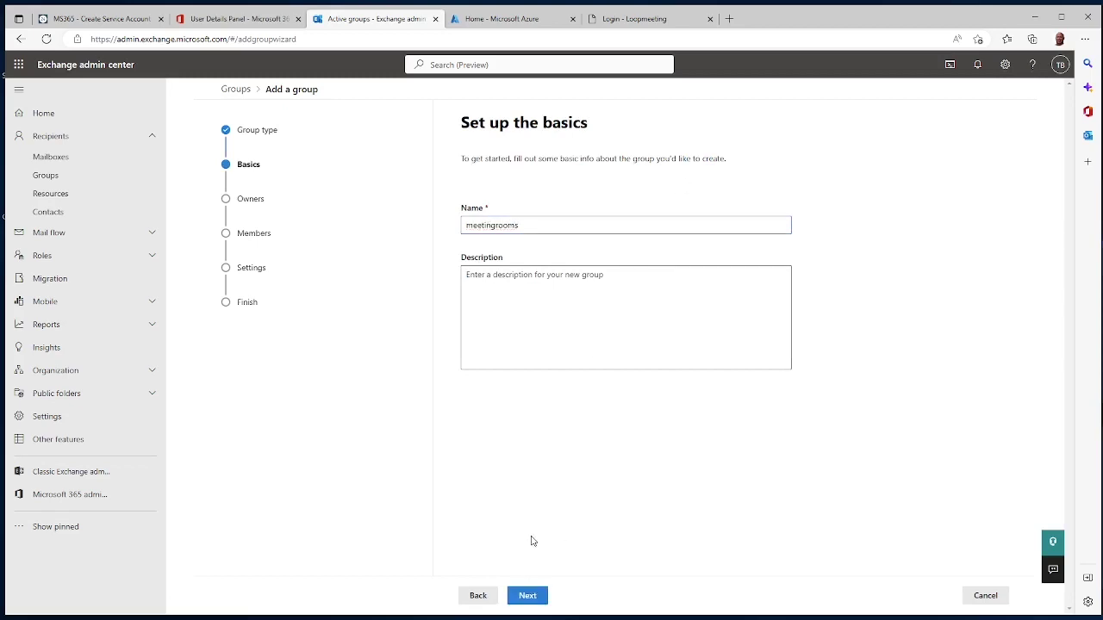
- Assign Room Admin as the meetingrooms group's owner
left_click(527, 595)
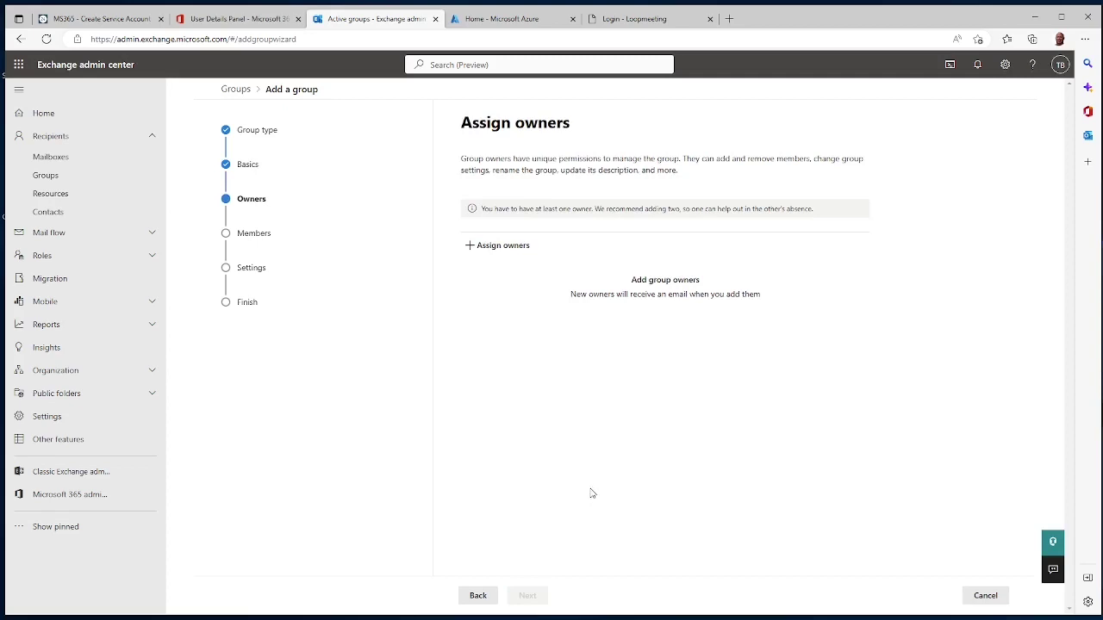
left_click(510, 249)
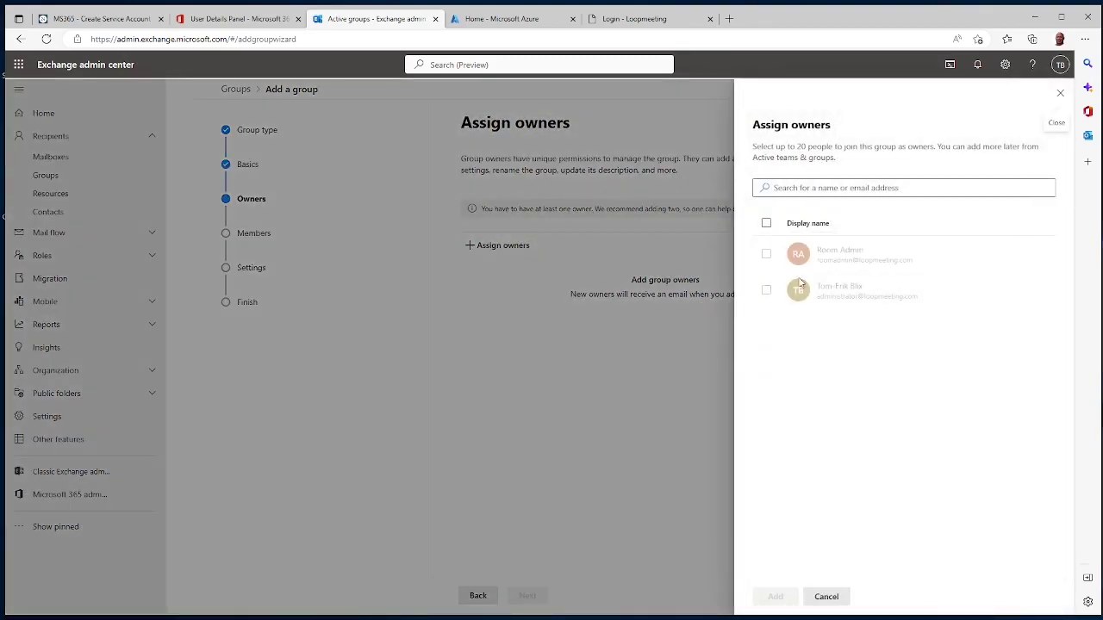
left_click(766, 255)
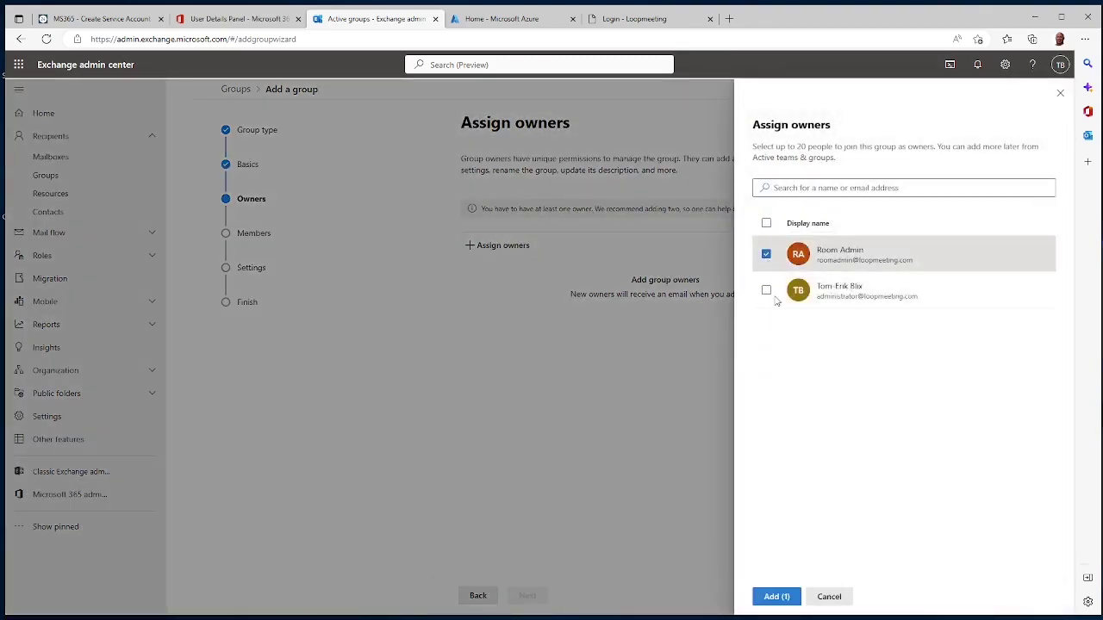
left_click(786, 596)
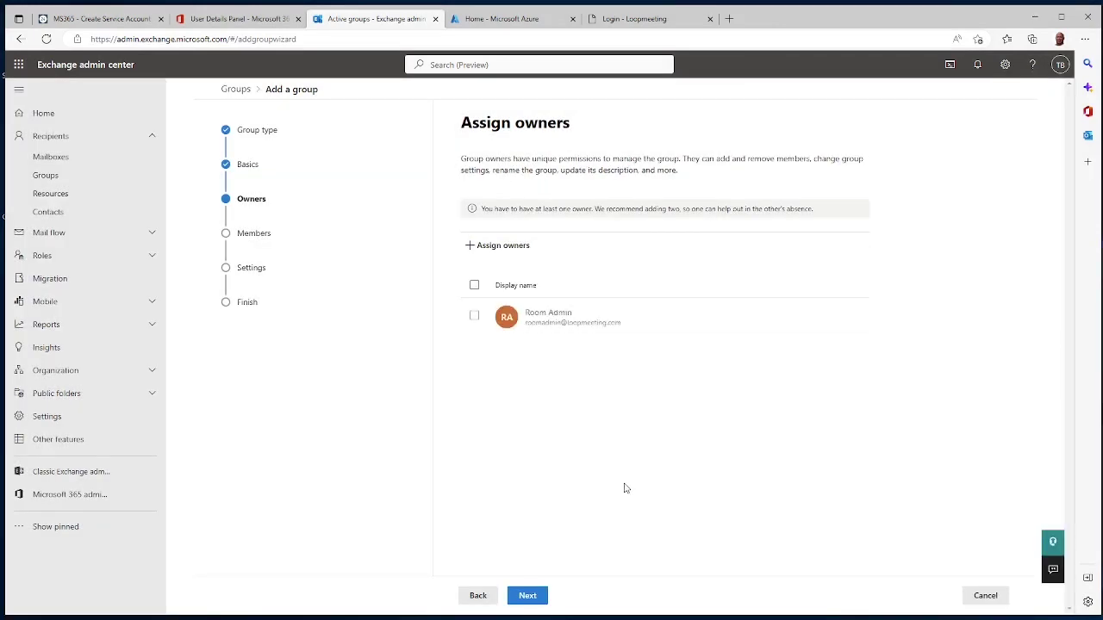
left_click(533, 594)
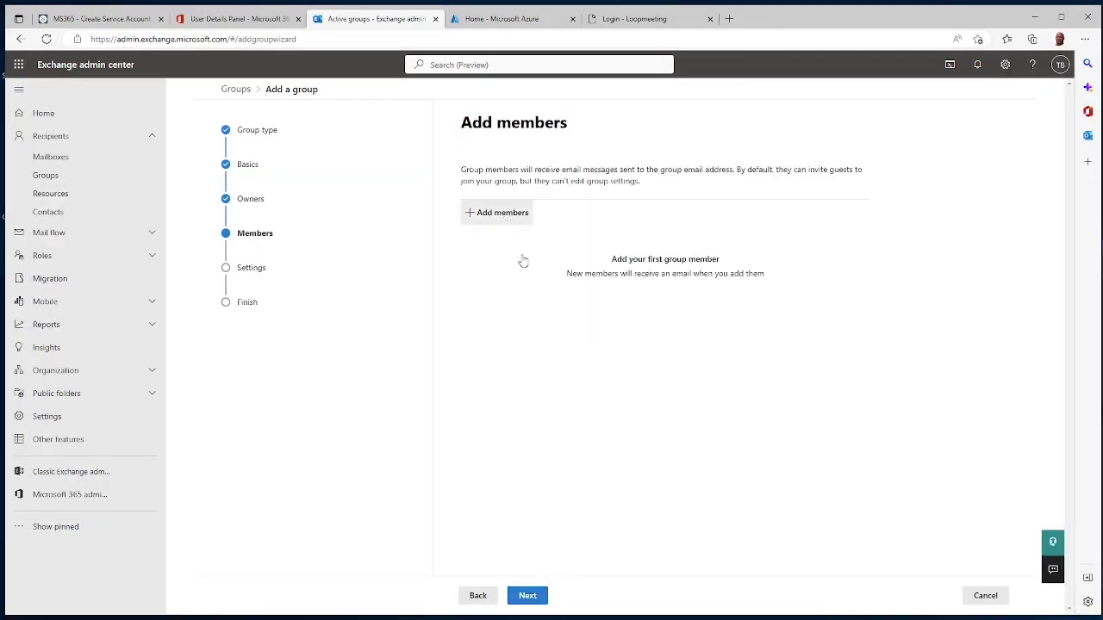
- Add the Berlin, Compenhagen, London, Oslo and Stockholm rooms as group members
left_click(505, 214)
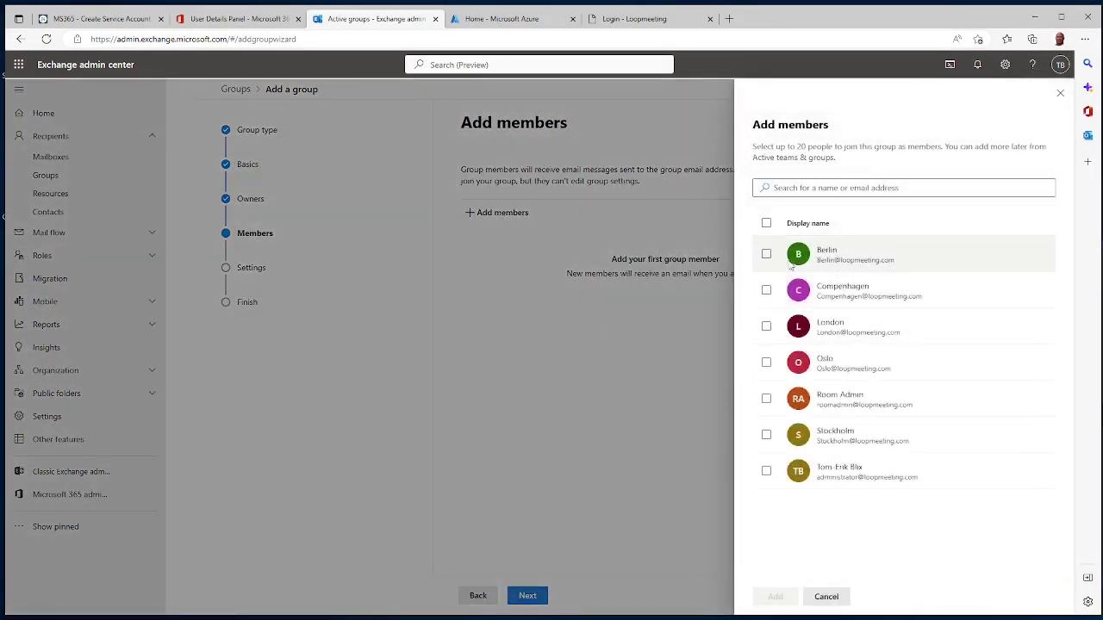
left_click(766, 254)
left_click(766, 290)
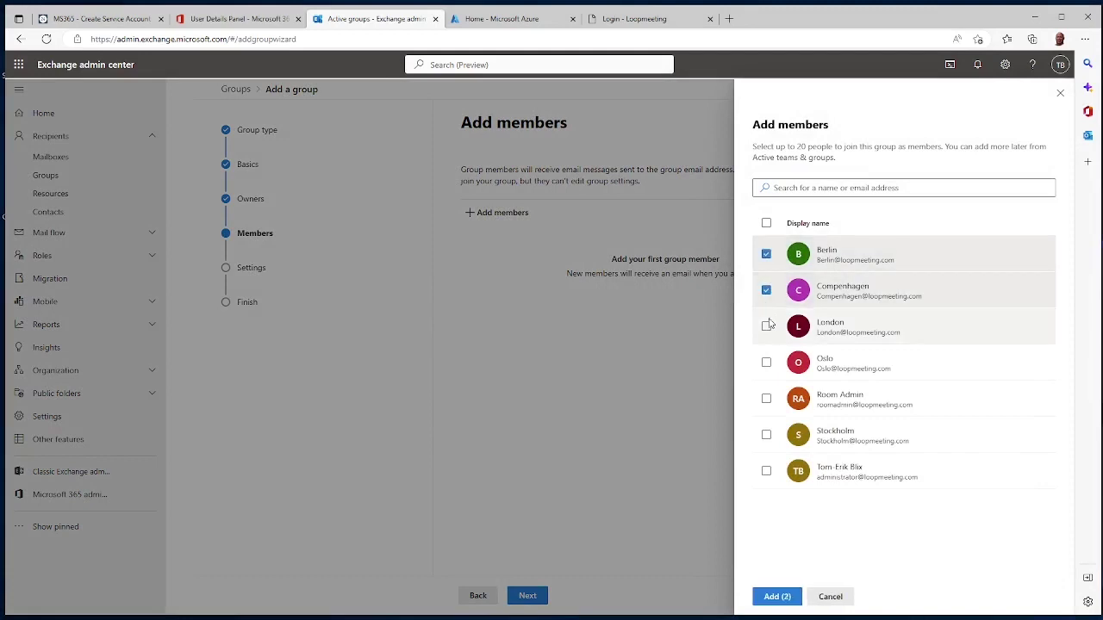
left_click(766, 327)
left_click(766, 362)
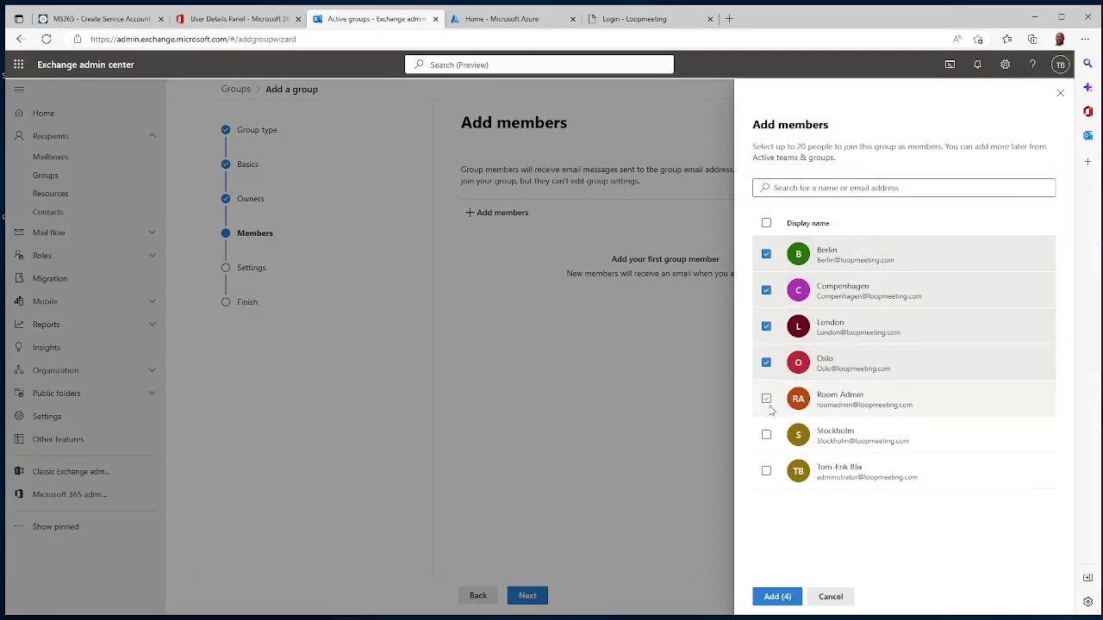
left_click(766, 435)
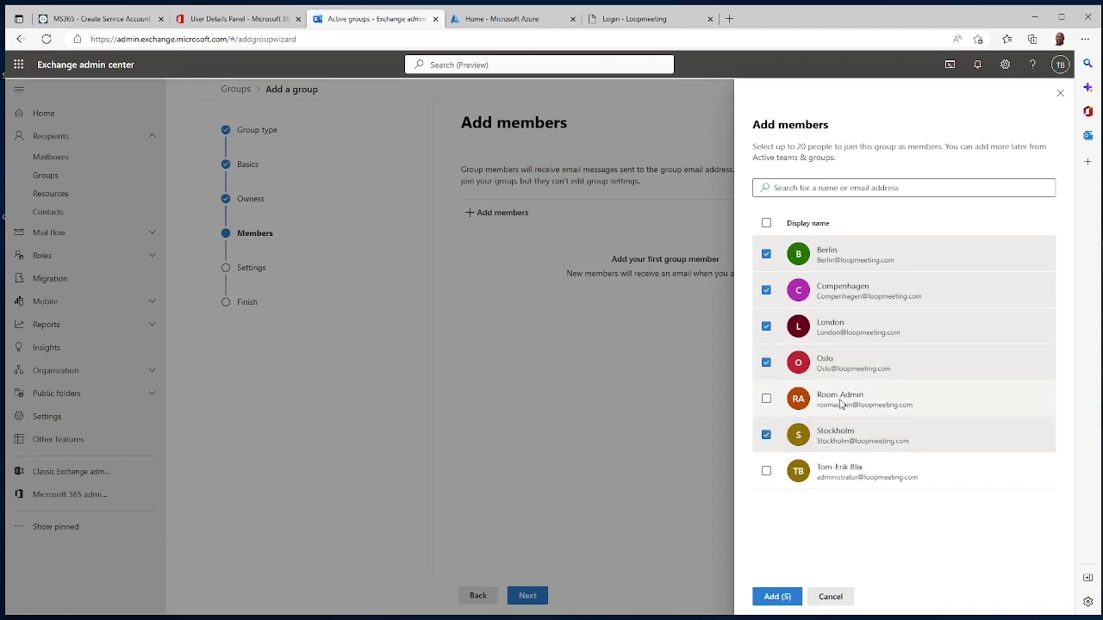
left_click(777, 596)
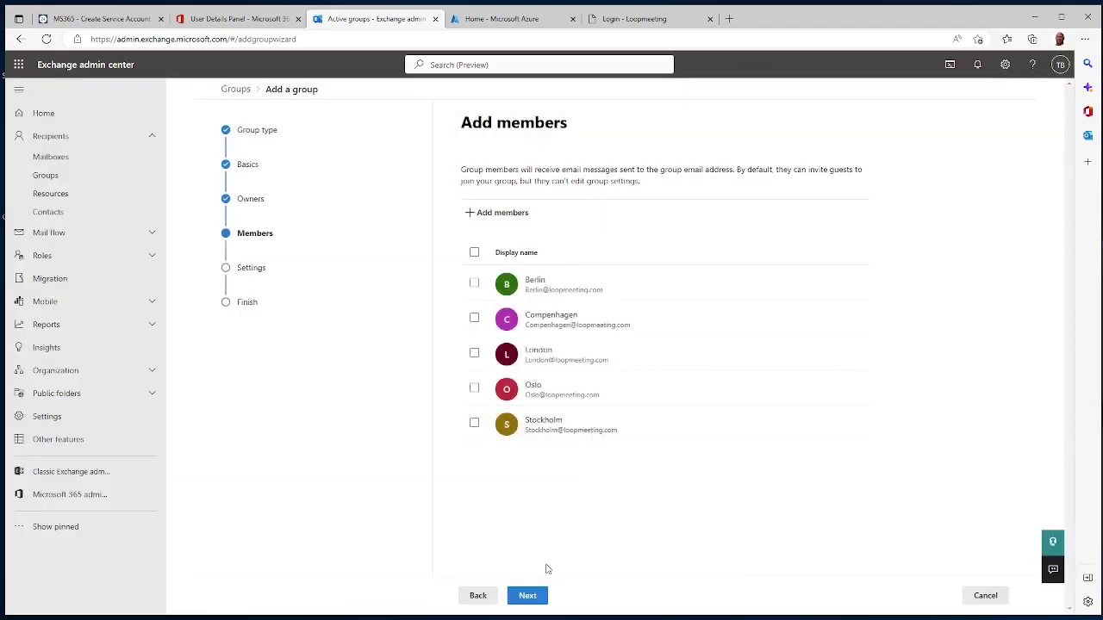
left_click(529, 596)
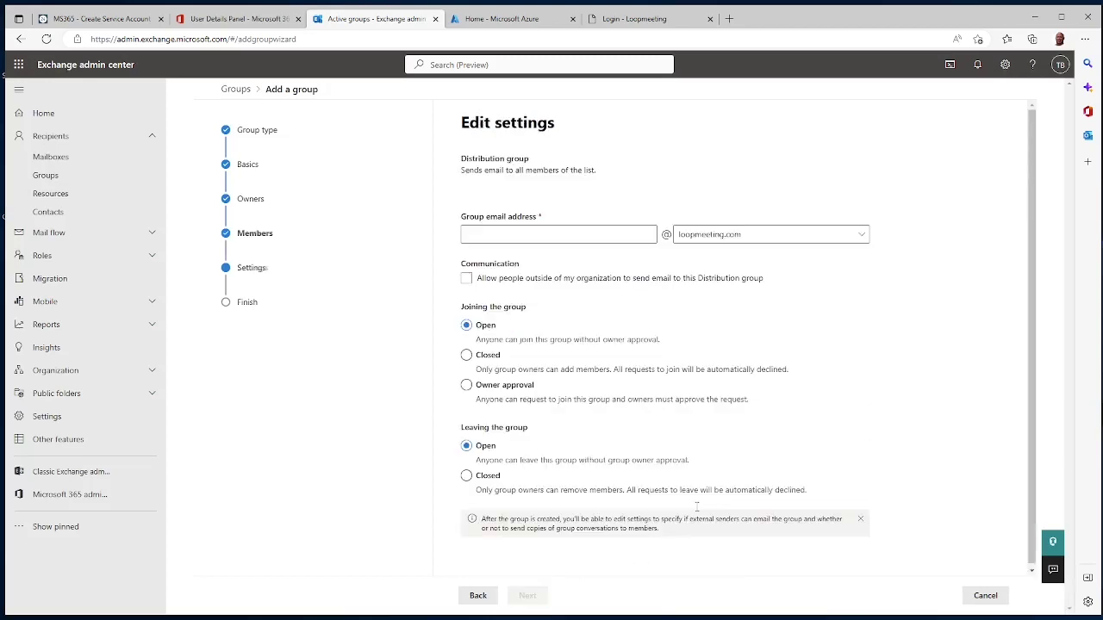
- Set the group email name to 'meetingroom' and create the distribution group
left_click(507, 240)
type("meetingrooms")
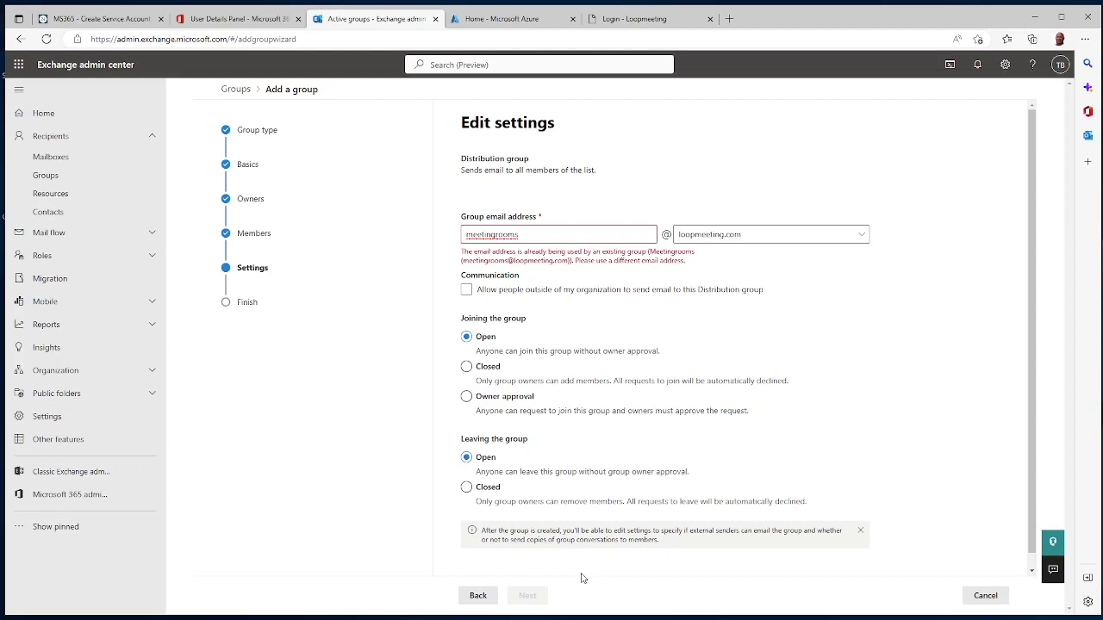
key("BackSpace")
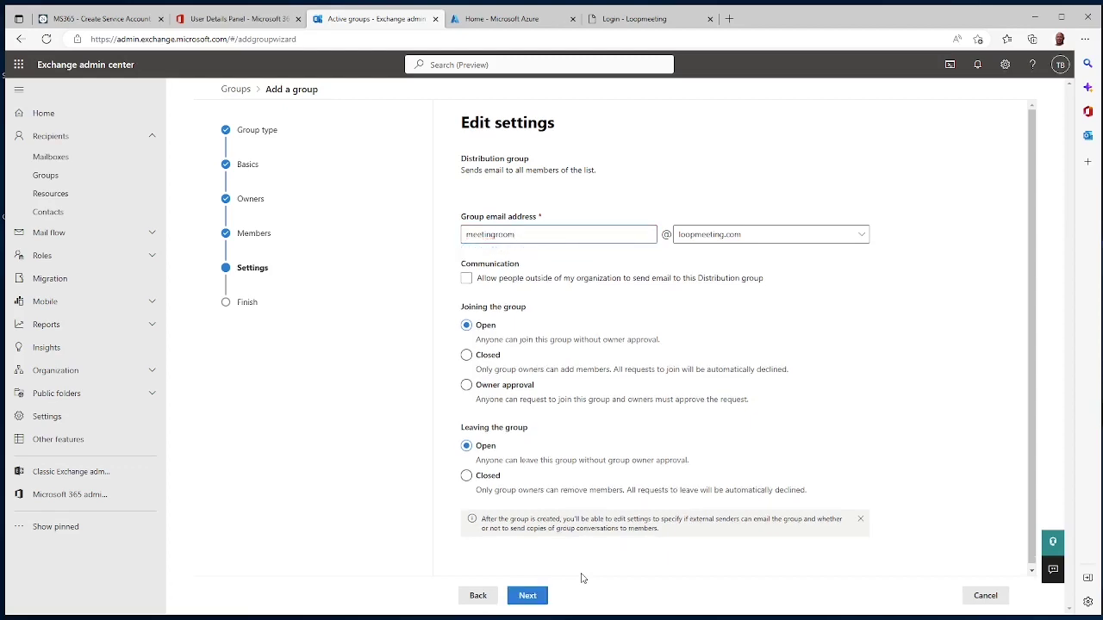
left_click(526, 595)
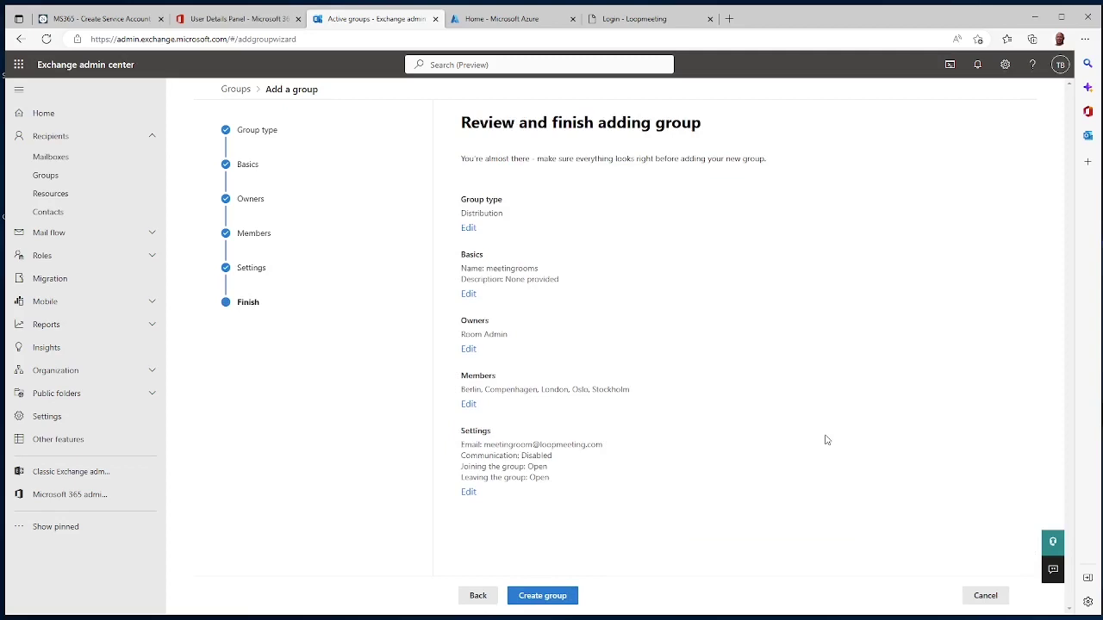
left_click(571, 595)
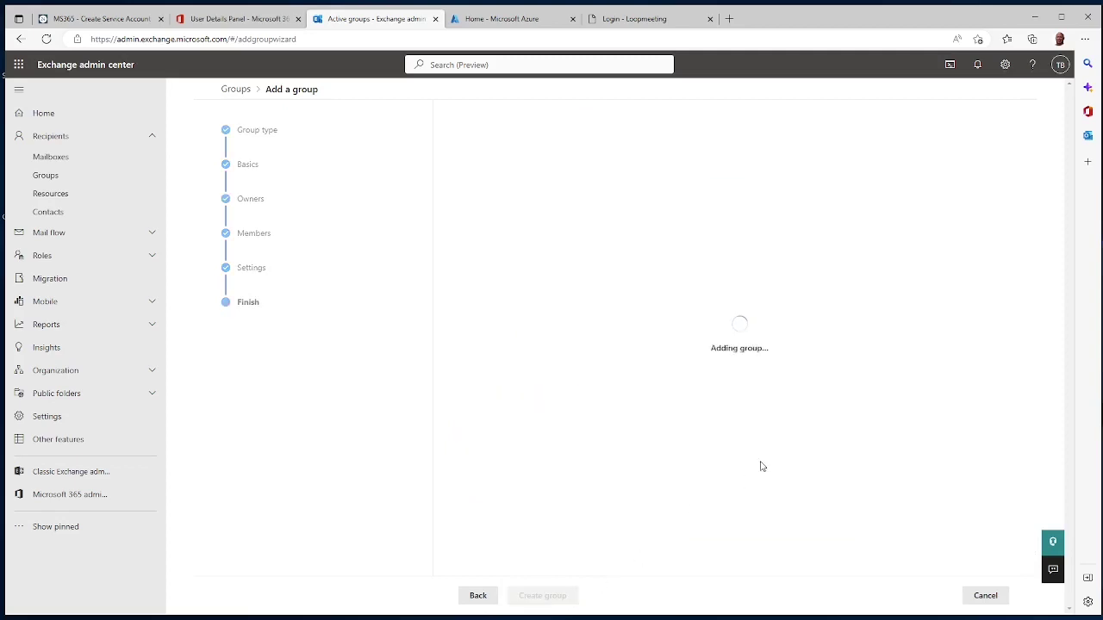
- Close the wizard, refresh distribution lists to confirm Meetingrooms, and return to the guide
left_click(479, 595)
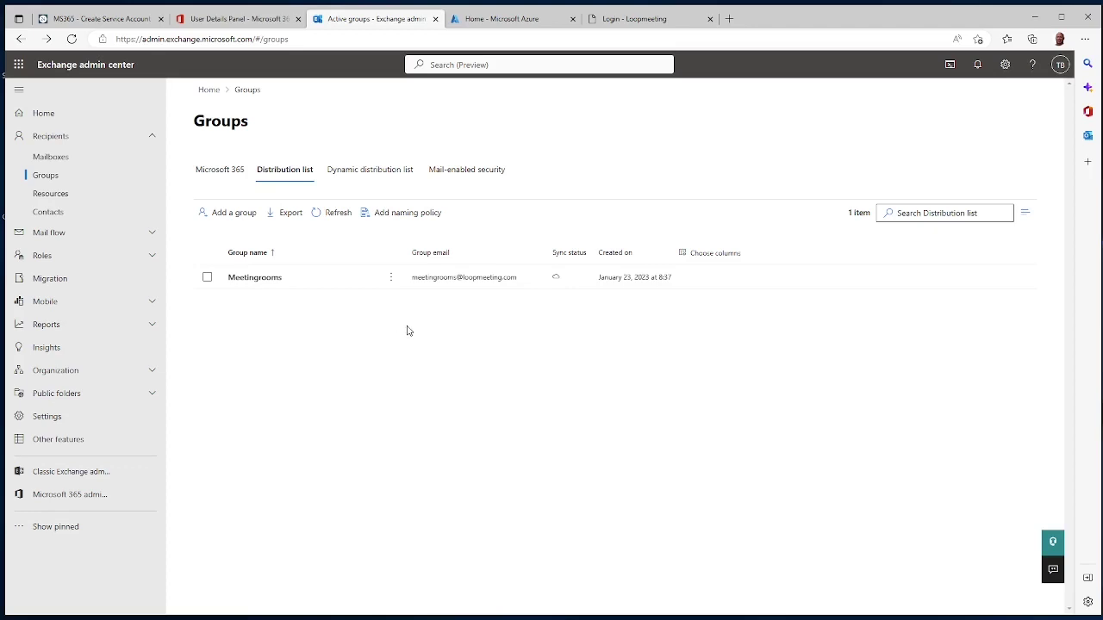
left_click(323, 212)
left_click(1089, 215)
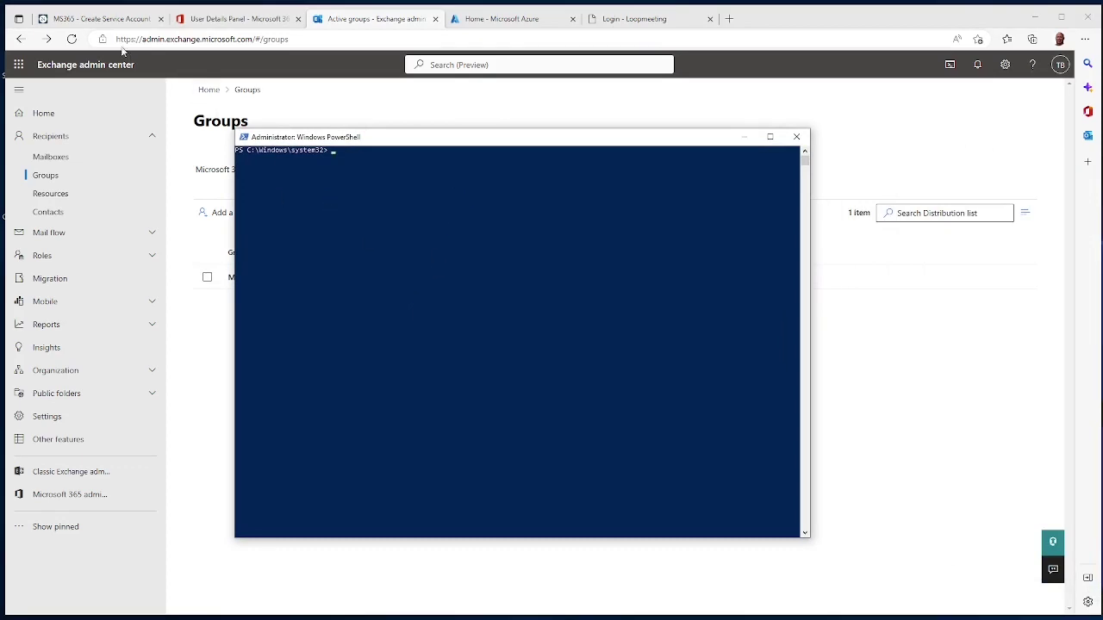
key("ctrl+1")
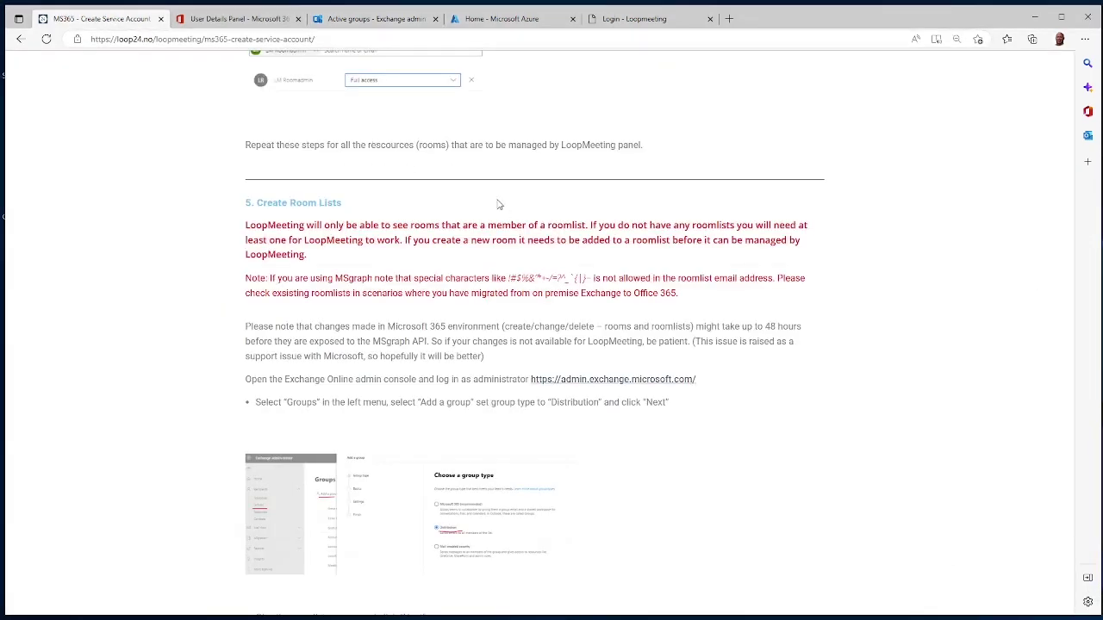
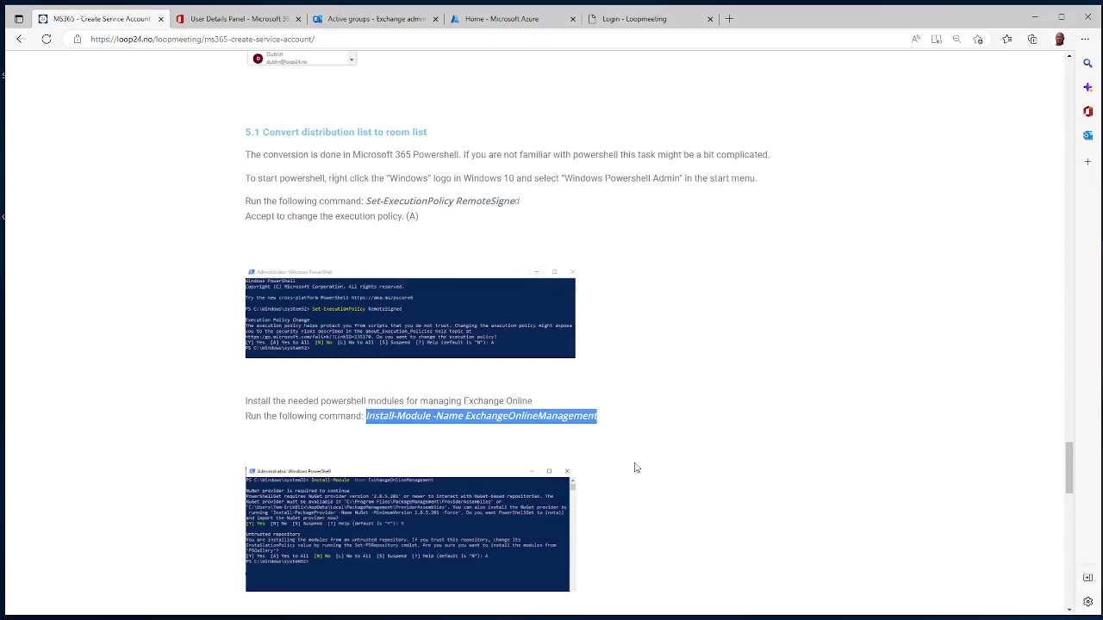
- Copy the Connect-ExchangeOnline command from the setup guide
left_click(712, 442)
scroll(713, 442, "down", 2)
scroll(712, 442, "down", 2)
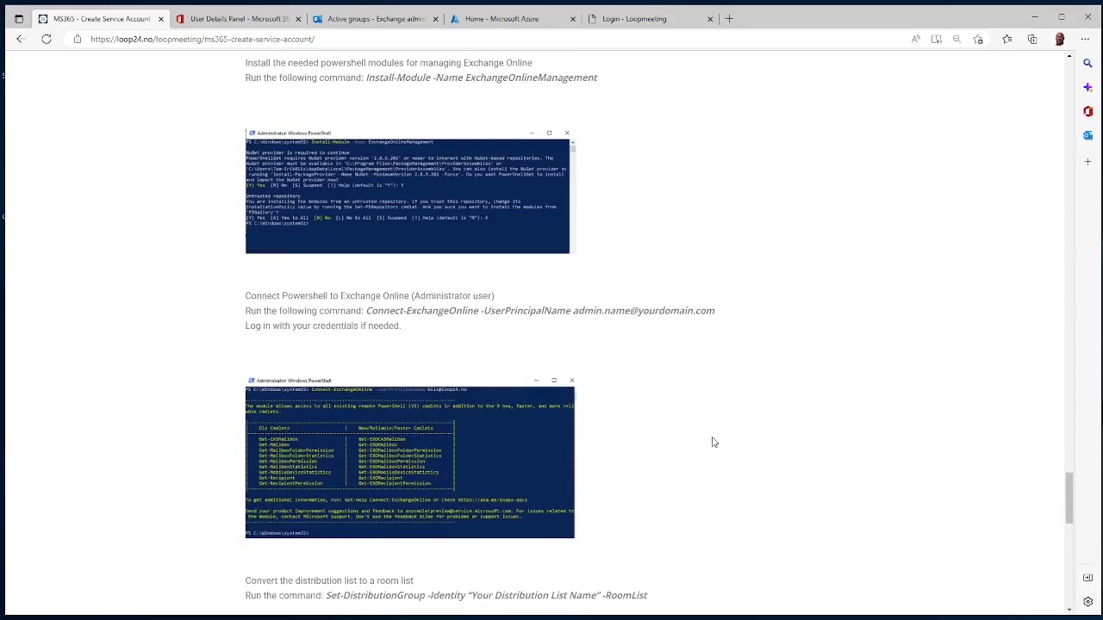
left_click_drag(708, 309, 366, 310)
key("ctrl+c")
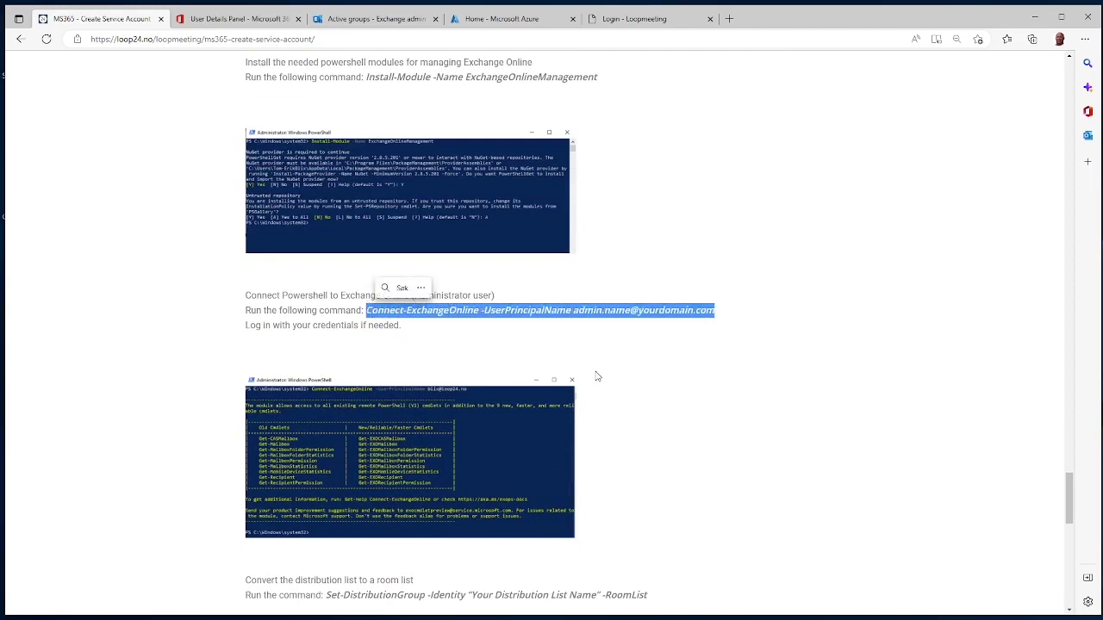
- In PowerShell, run the command with the sample address replaced by the tenant administrator's address
key("alt+Tab")
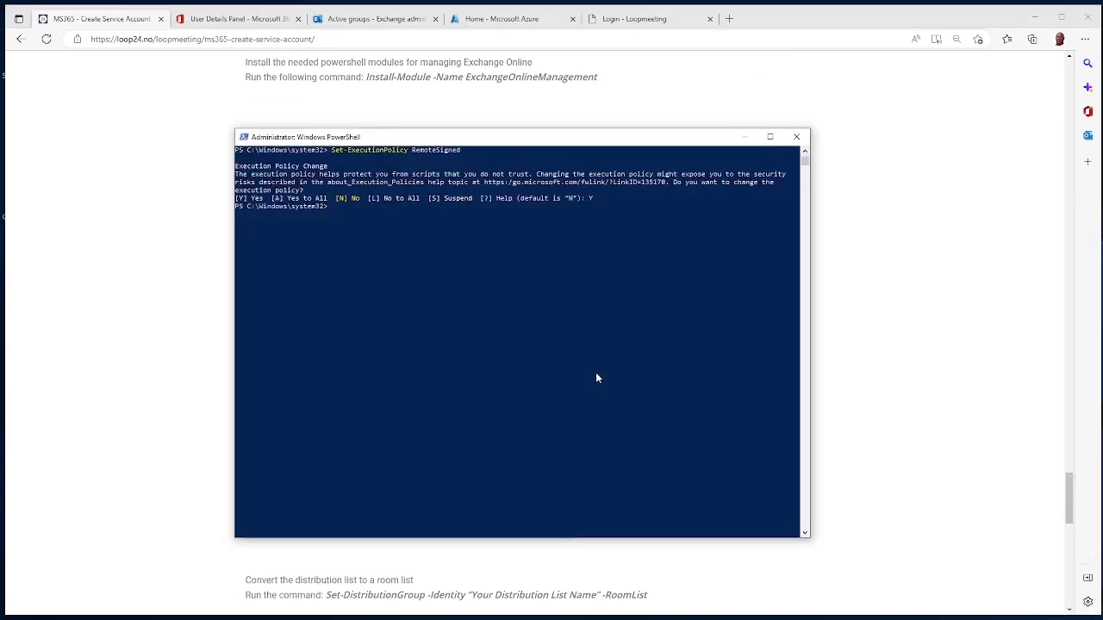
key("ctrl+v")
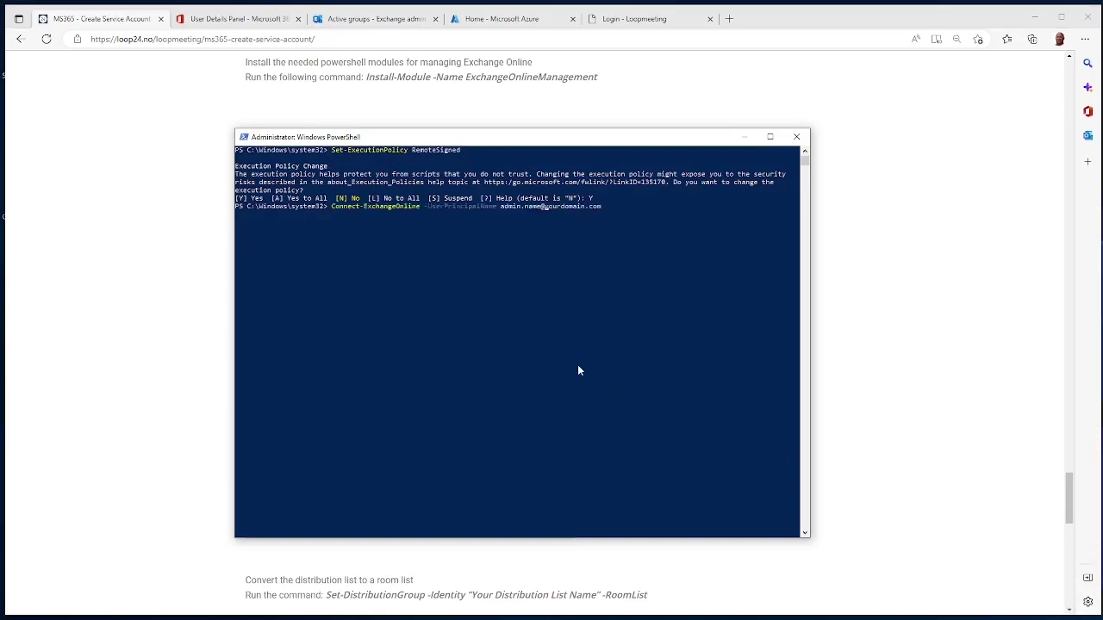
key("Left")
key("Left")
key("Left")
key("Left")
key("Left")
key("Left")
key("Left")
key("Left")
key("Left")
key("Left")
key("Left")
key("Left")
key("Left")
key("Left")
key("Left")
key("BackSpace")
key("BackSpace")
key("BackSpace")
key("BackSpace")
key("BackSpace")
type("istrator")
key("BackSpace")
key("BackSpace")
key("BackSpace")
key("BackSpace")
key("BackSpace")
key("BackSpace")
key("BackSpace")
key("BackSpace")
key("BackSpace")
key("BackSpace")
key("BackSpace")
key("BackSpace")
type("loopmeeting.com")
key("Return")
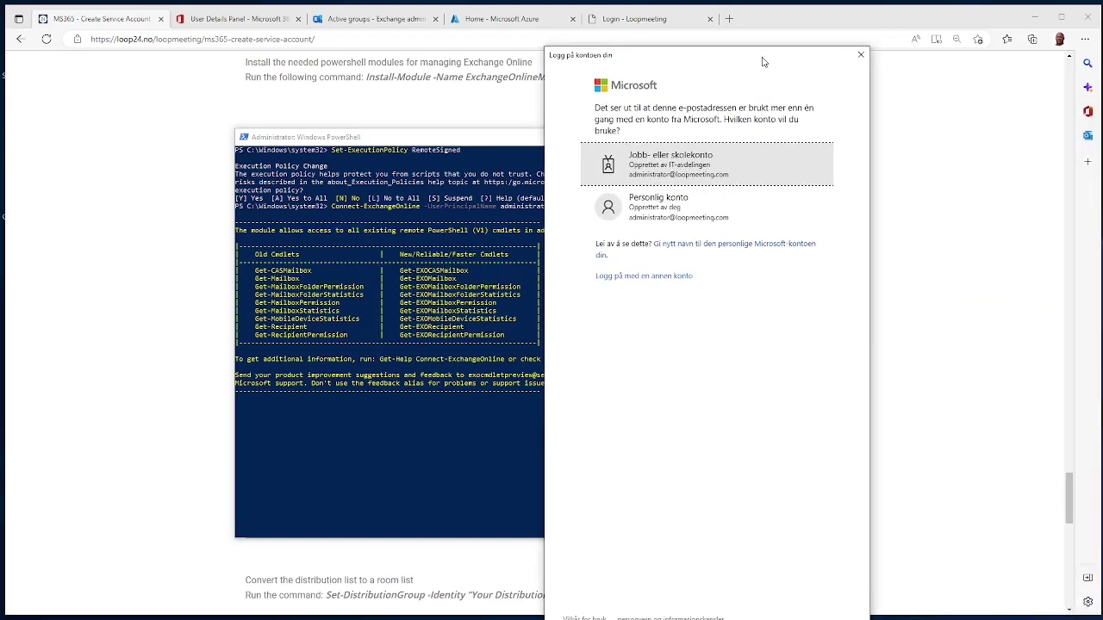
- Sign in with the work or school account and its password
left_click(712, 178)
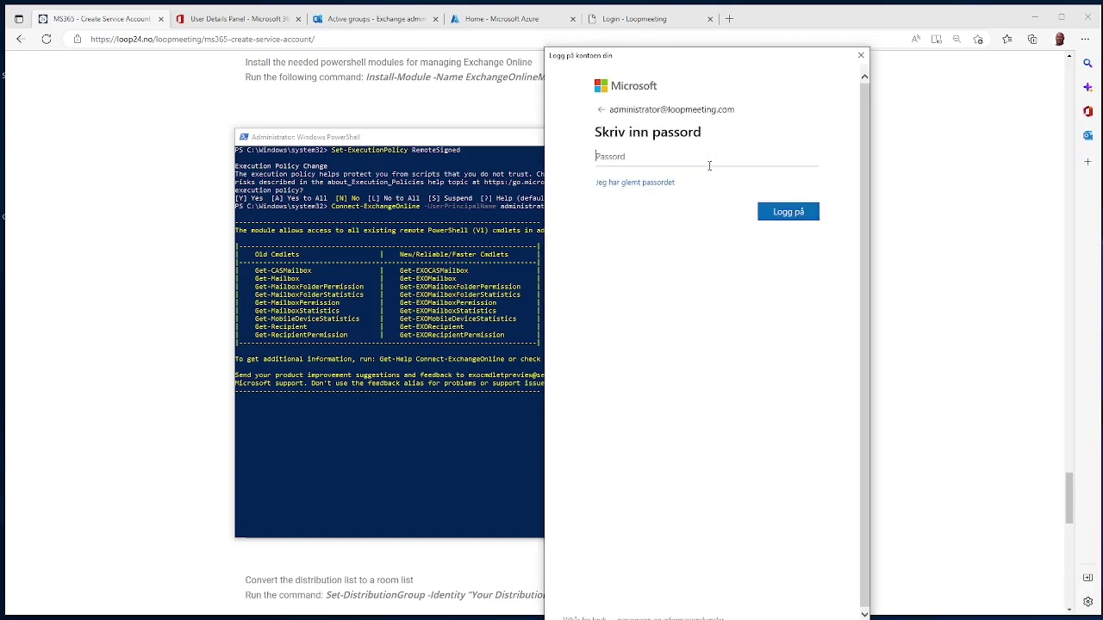
type("•••••••••")
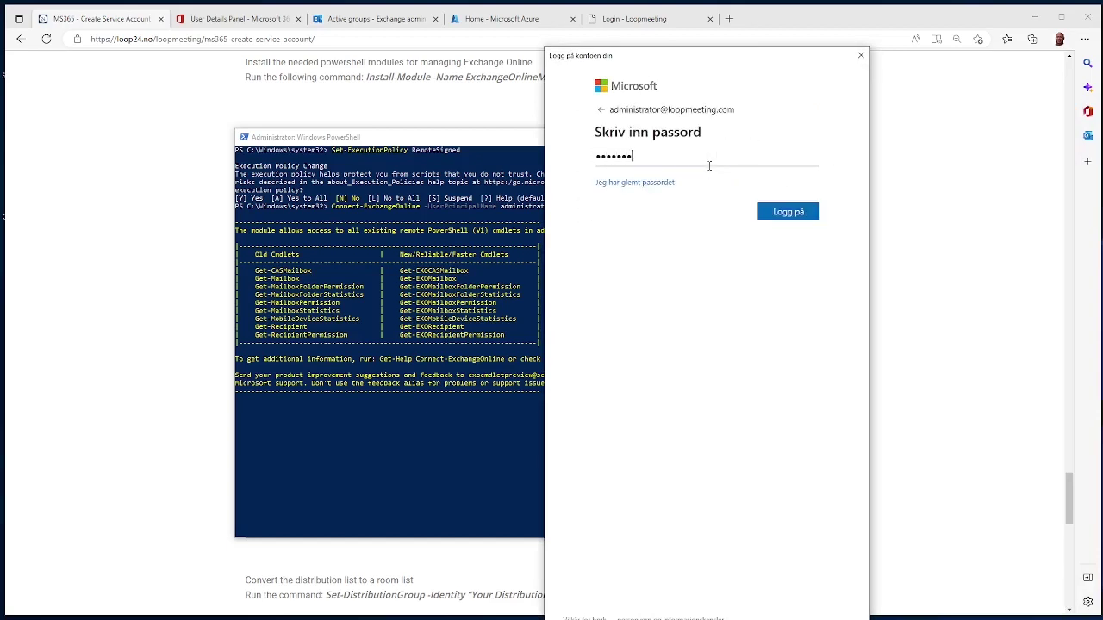
type("•••••")
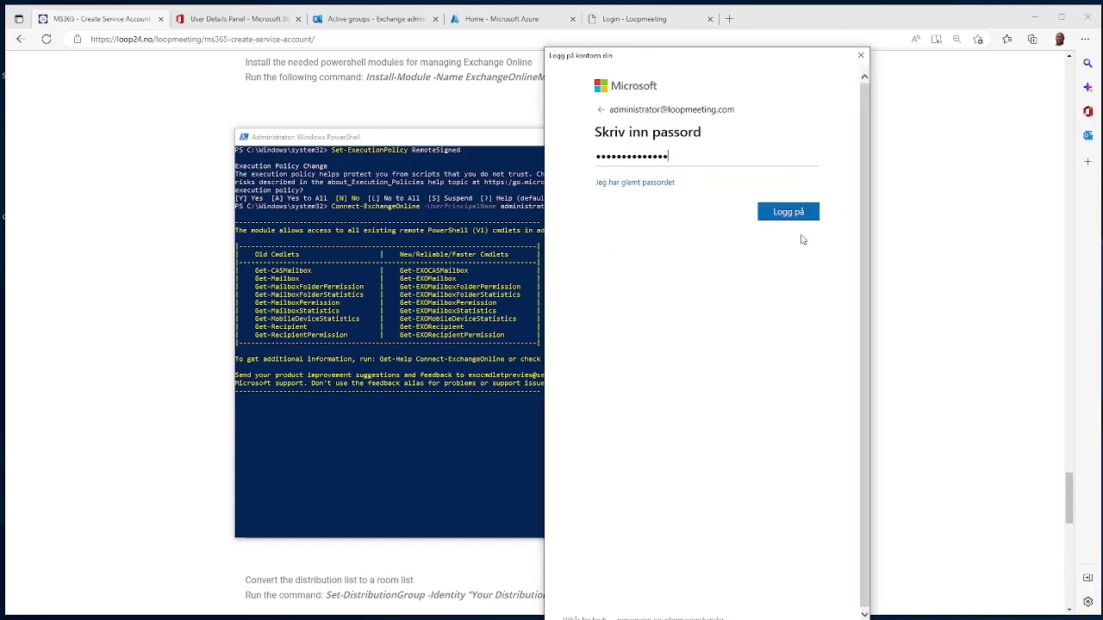
left_click(788, 212)
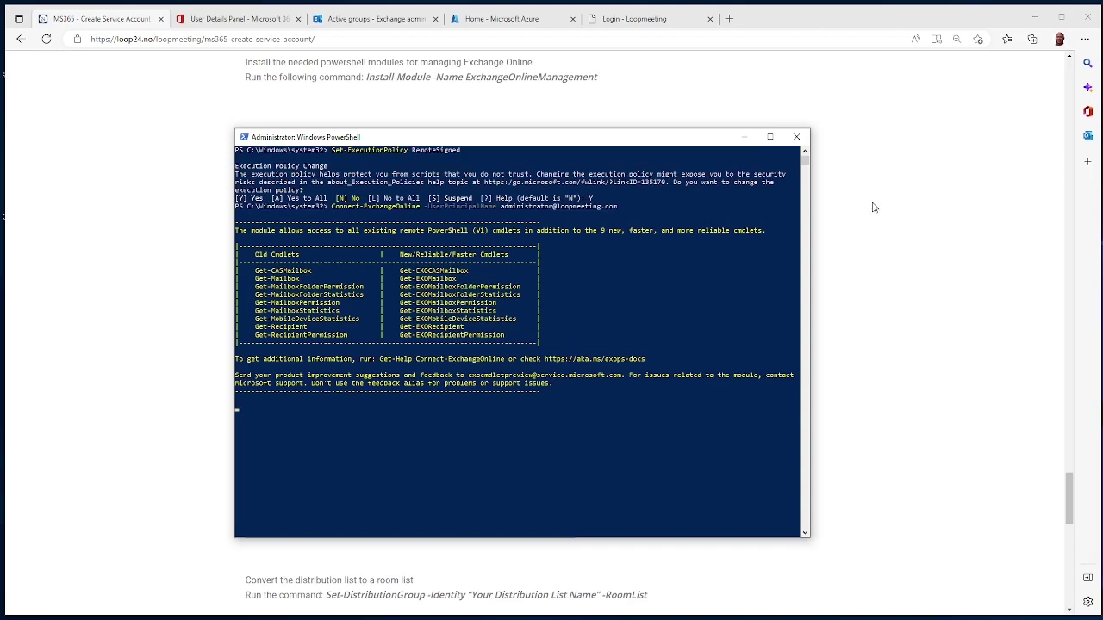
- Copy the Set-DistributionGroup -RoomList command from the guide into PowerShell
left_click_drag(594, 138, 868, 104)
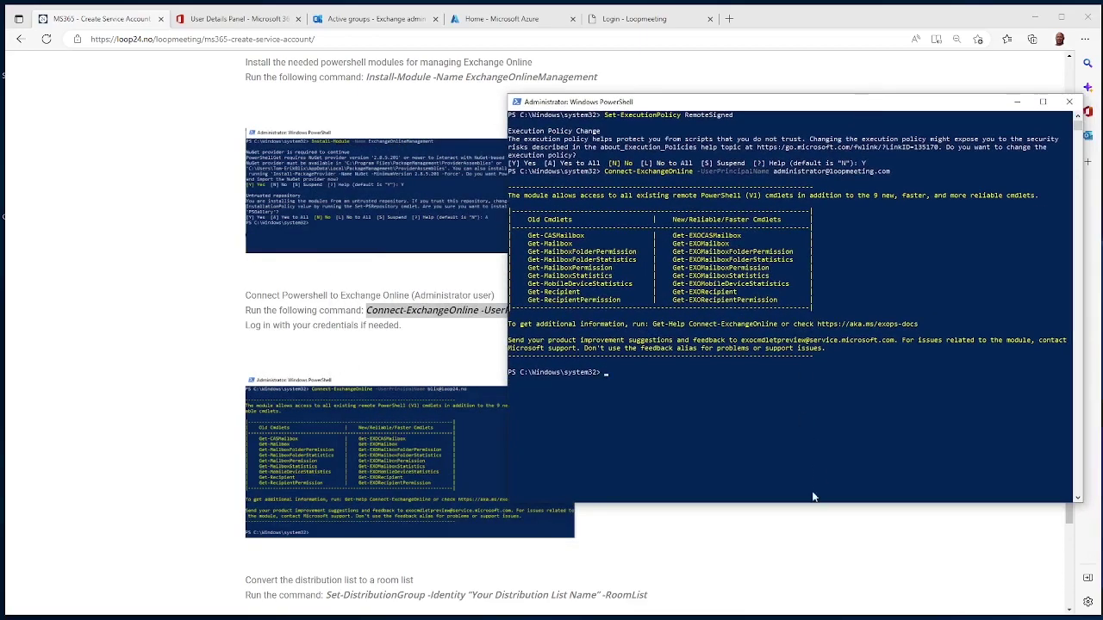
left_click_drag(652, 600, 326, 595)
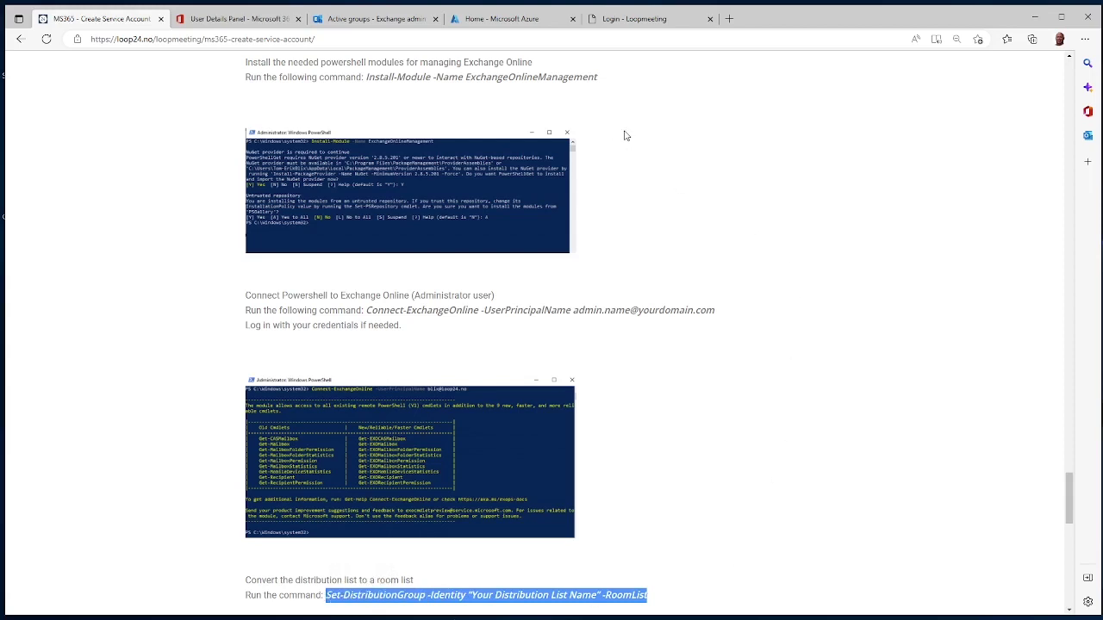
key("alt+Tab")
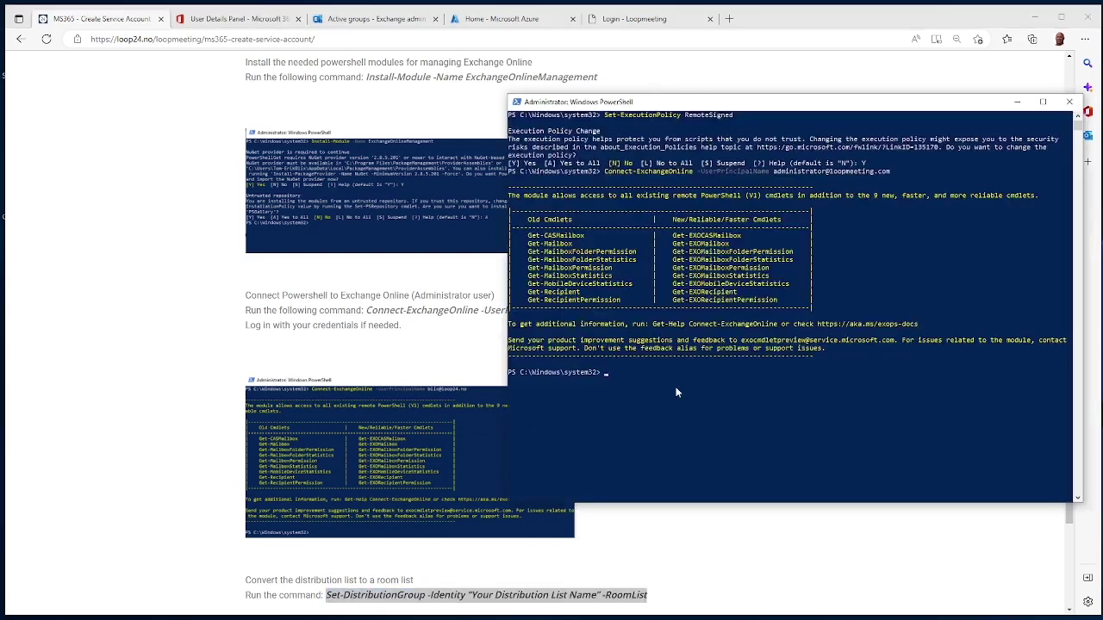
right_click(660, 390)
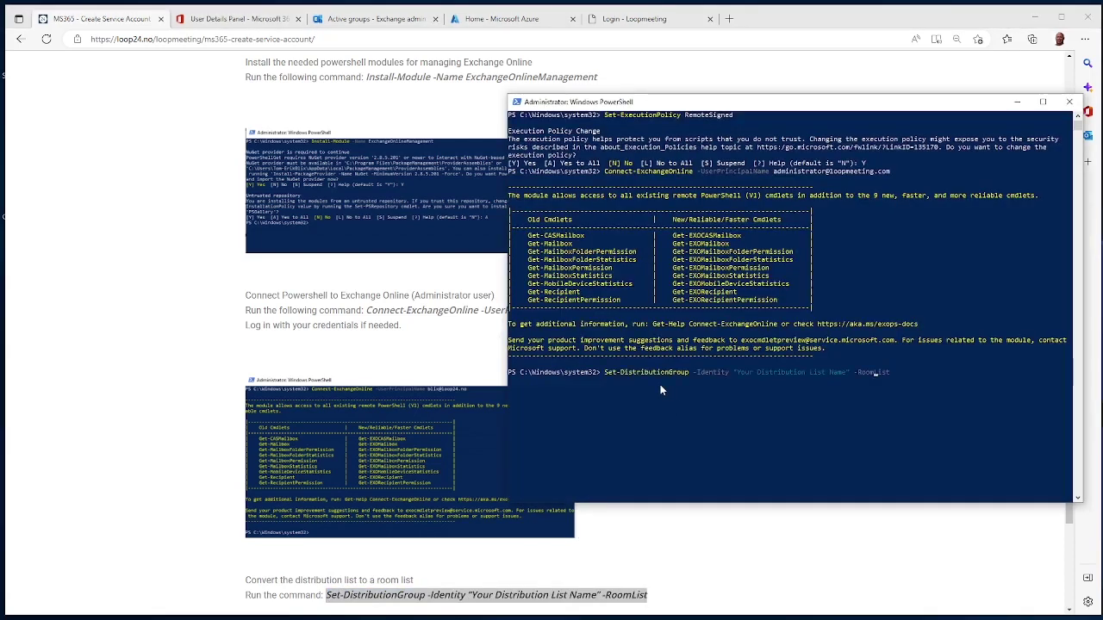
- Replace the placeholder -Identity with "meetingrooms" so that list becomes a room list
key("Left")
key("BackSpace")
key("BackSpace")
key("BackSpace")
key("BackSpace")
key("BackSpace")
key("BackSpace")
key("BackSpace")
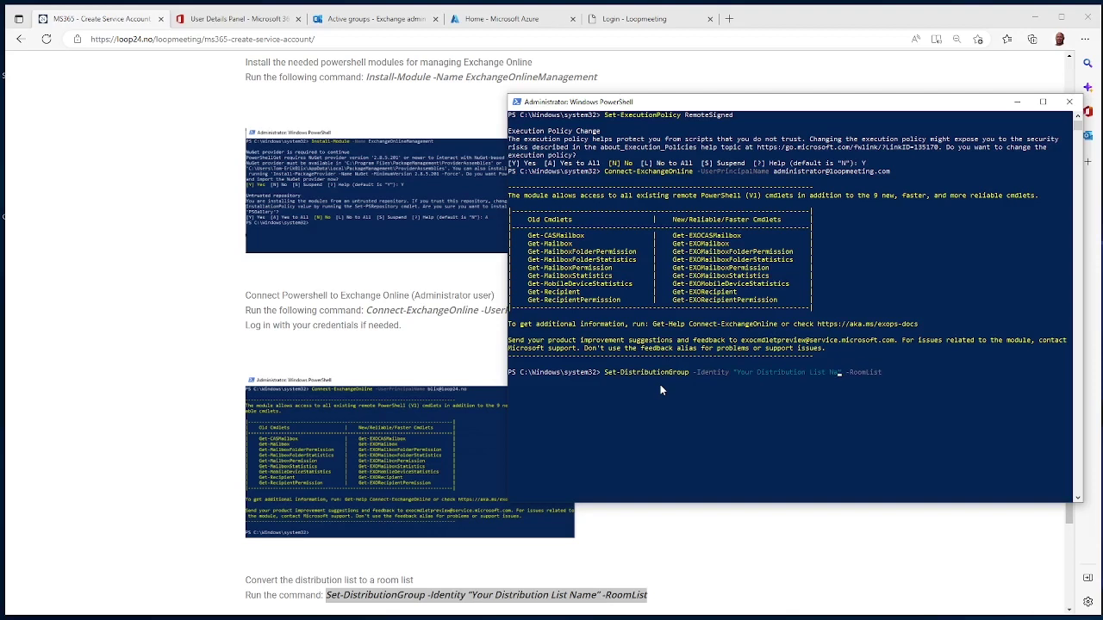
key("BackSpace")
key("BackSpace")
key("BackSpace")
key("BackSpace")
key("BackSpace")
key("BackSpace")
key("BackSpace")
key("BackSpace")
key("BackSpace")
key("BackSpace")
key("BackSpace")
key("BackSpace")
key("BackSpace")
key("BackSpace")
key("BackSpace")
key("BackSpace")
key("BackSpace")
key("BackSpace")
key("BackSpace")
key("BackSpace")
type("meetingrooms")
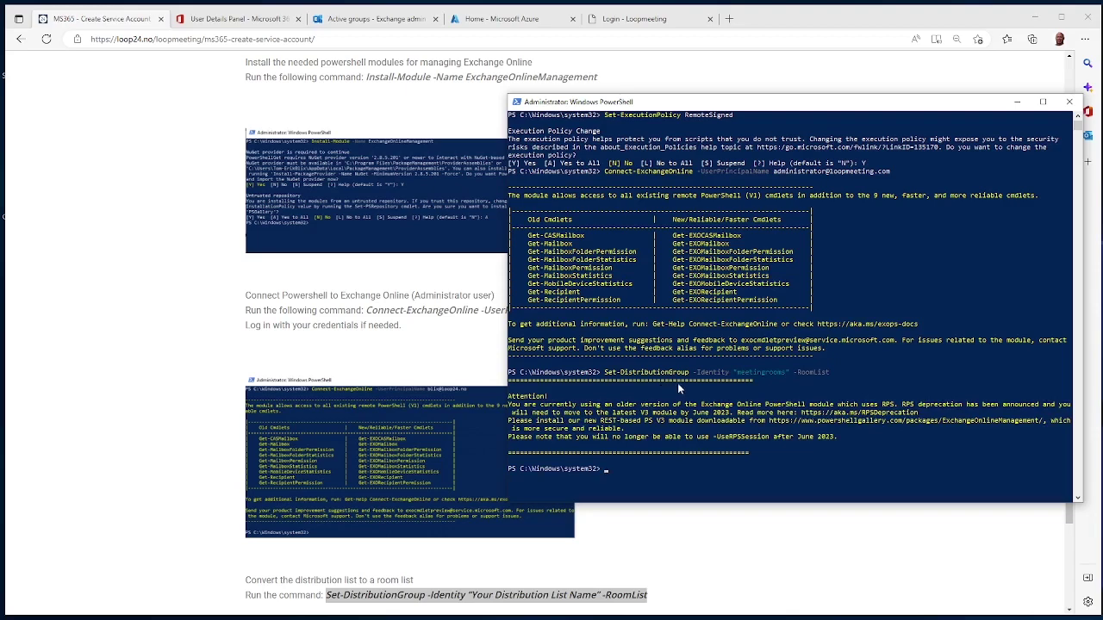
left_click(775, 529)
scroll(809, 465, "down", 1)
scroll(818, 440, "down", 4)
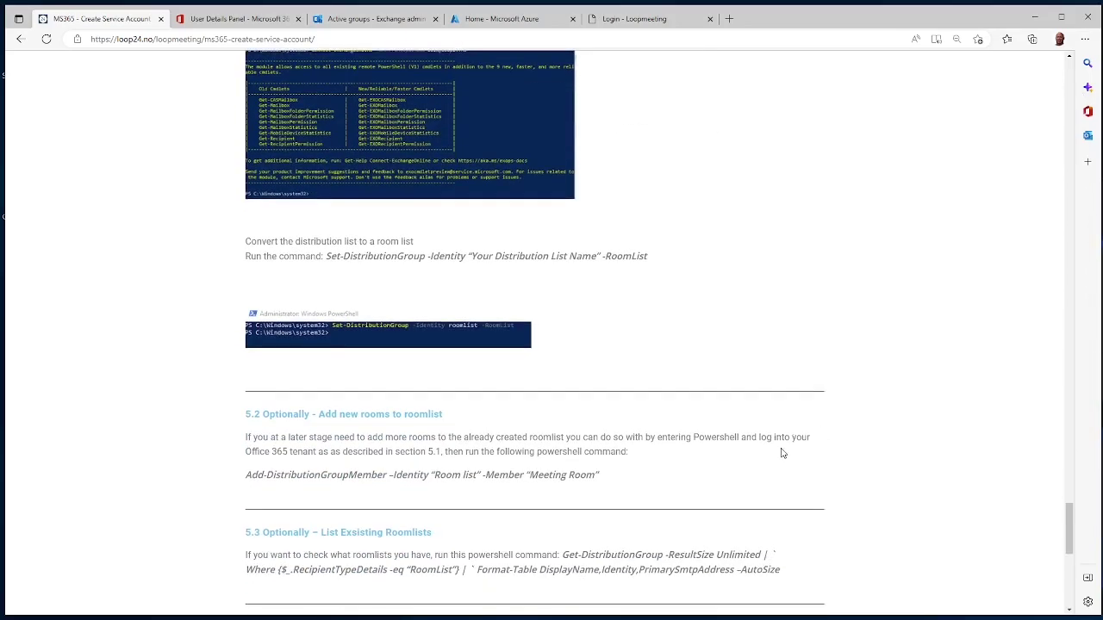
- Run the Get-DistributionGroup room list query to confirm meetingrooms, then close PowerShell
scroll(817, 443, "down", 2)
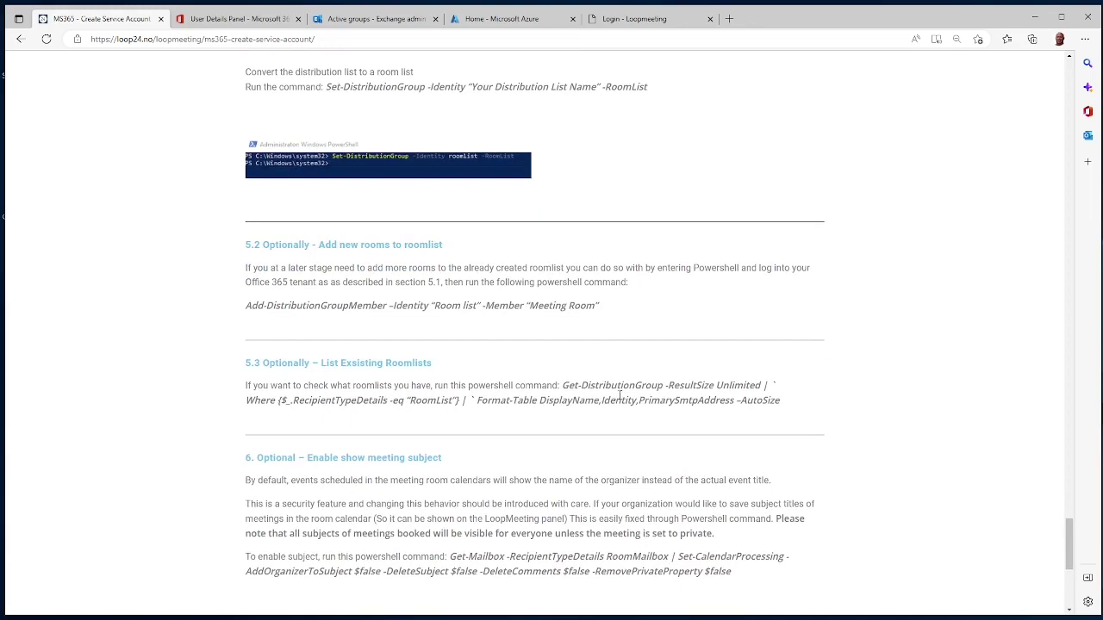
left_click_drag(786, 404, 560, 385)
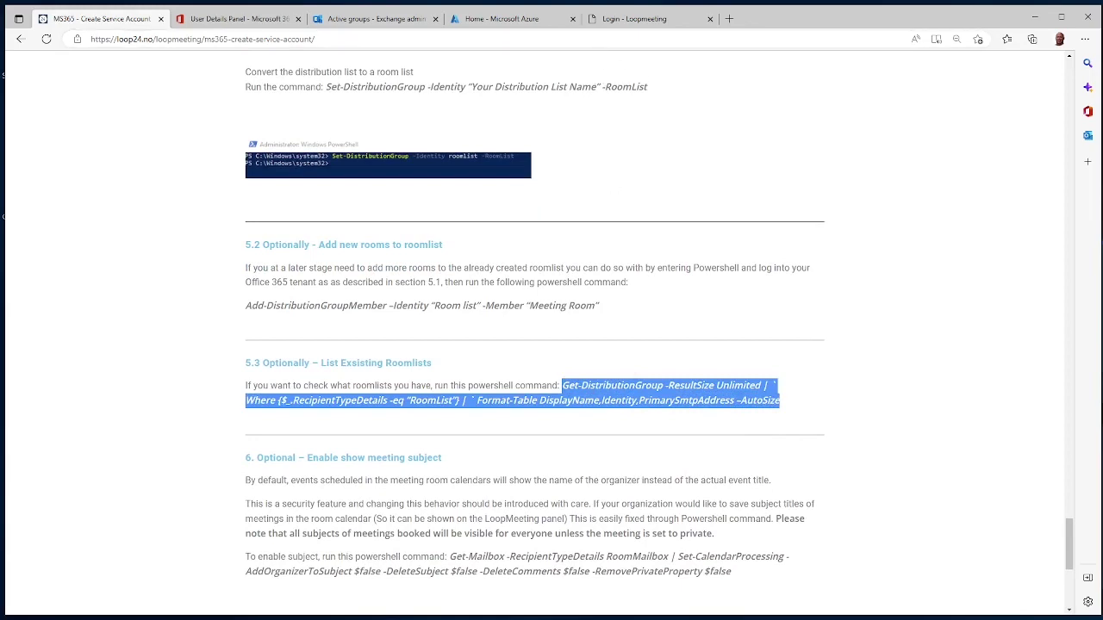
key("alt+Tab")
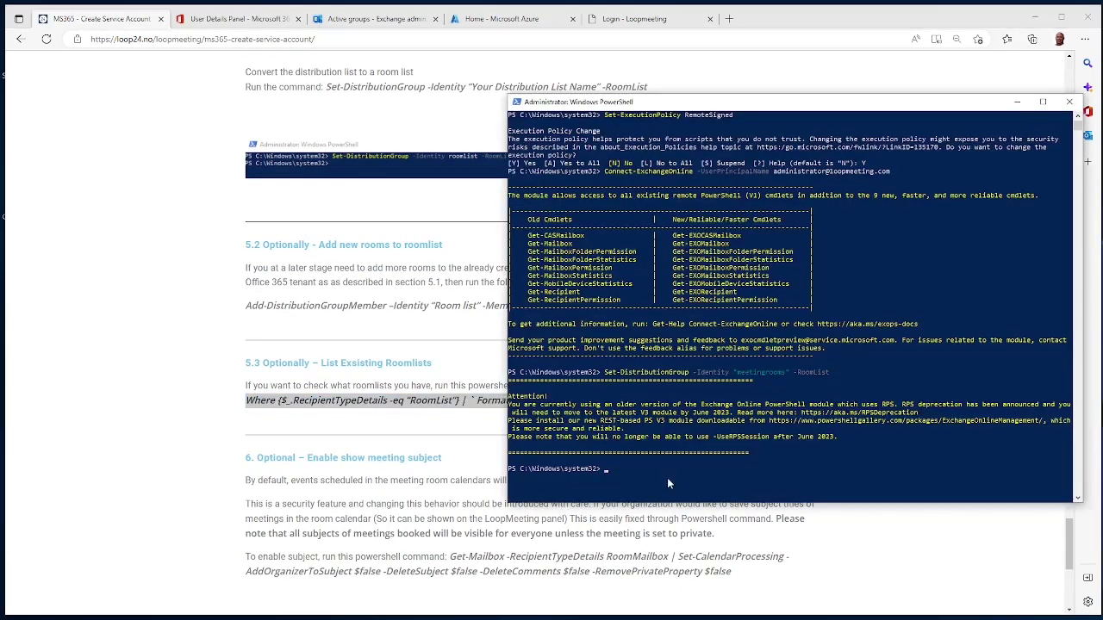
type("Get-DistributionGroup -ResultSize Unlimited | ` Where {$_.RecipientTypeDetails -eq \"RoomList\"} | ` Format-Table DisplayName,Identity,PrimarySmtpAddress -AutoSize")
key("Return")
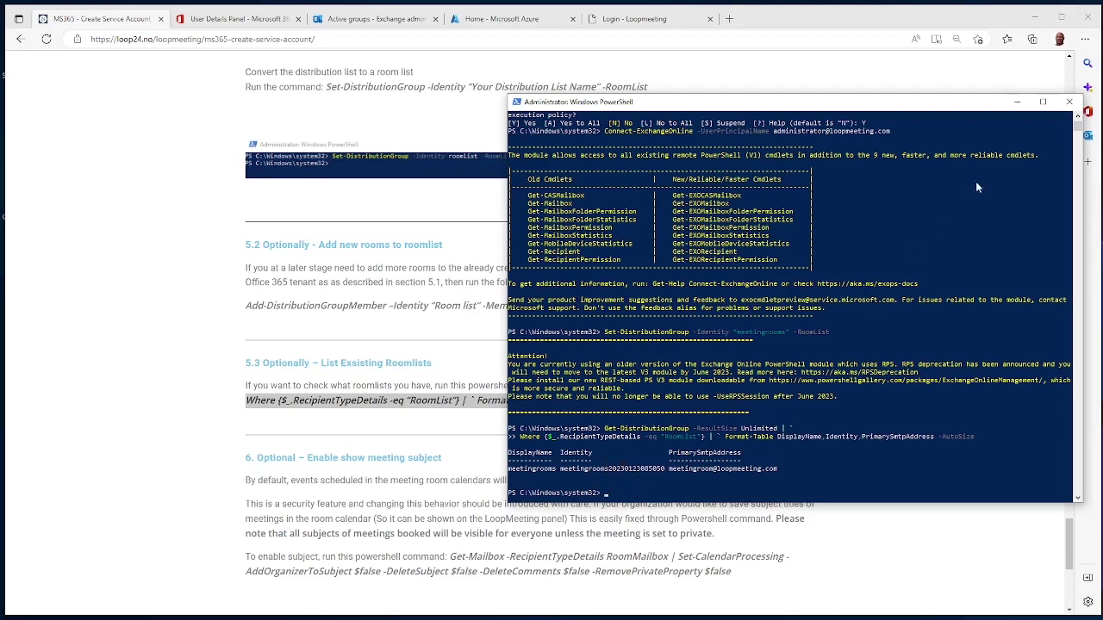
left_click(1068, 103)
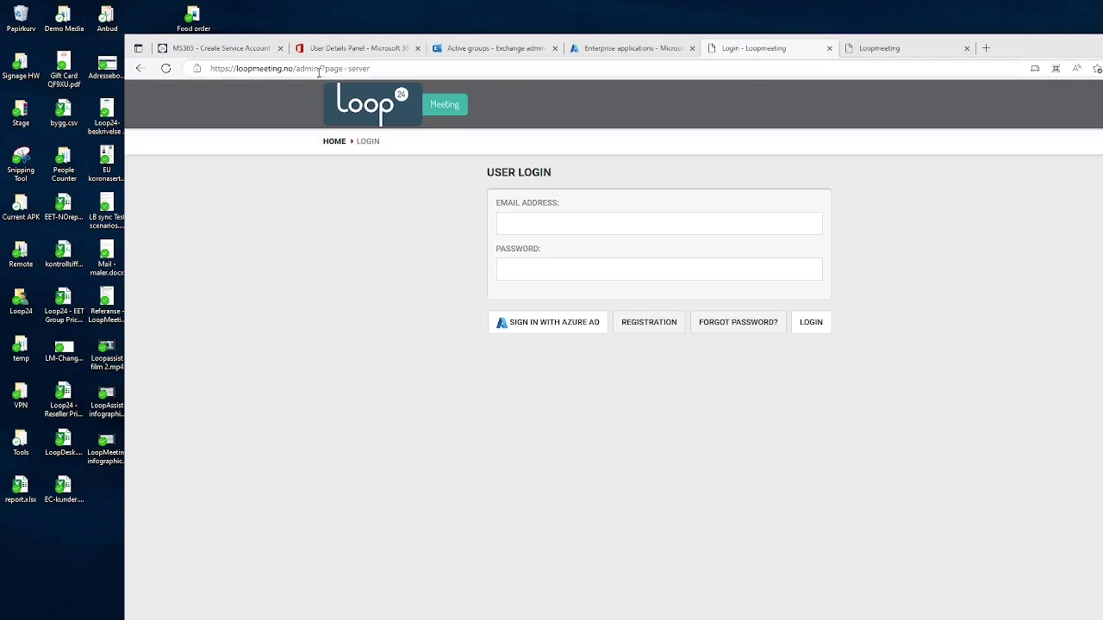
- Submit the filled Sign Up form to register the LoopMeeting COM admin account
left_click_drag(318, 72, 200, 70)
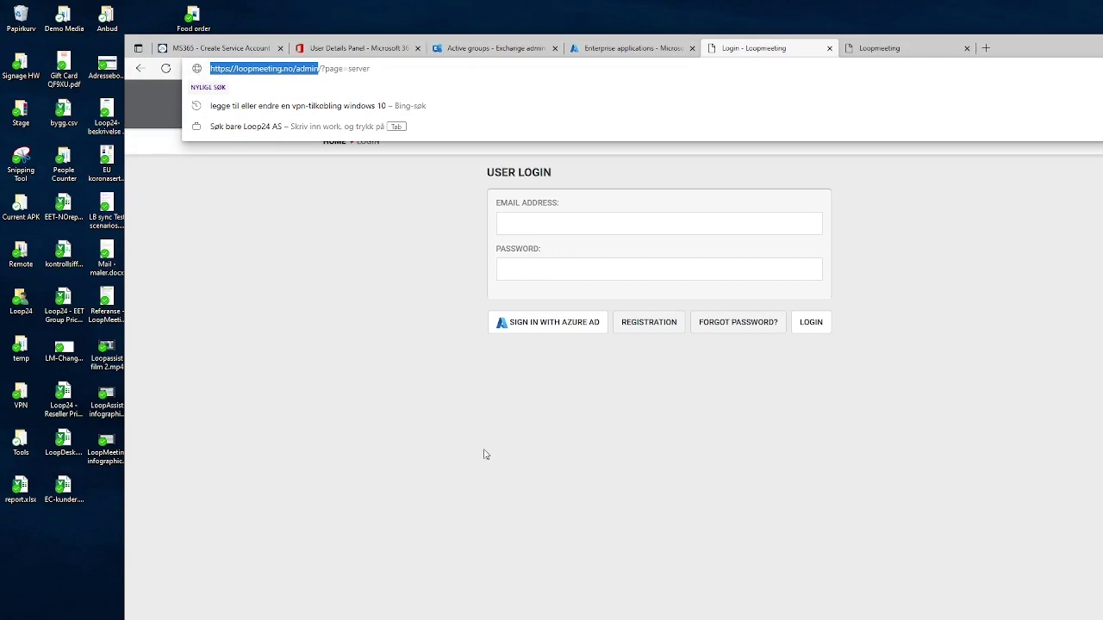
left_click(508, 449)
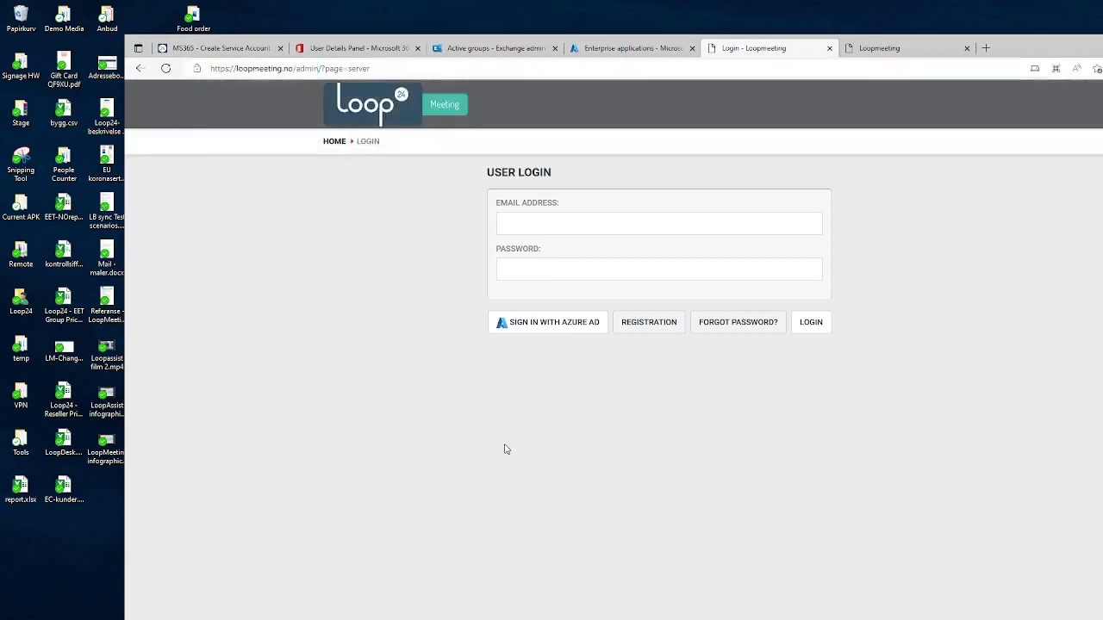
left_click(661, 330)
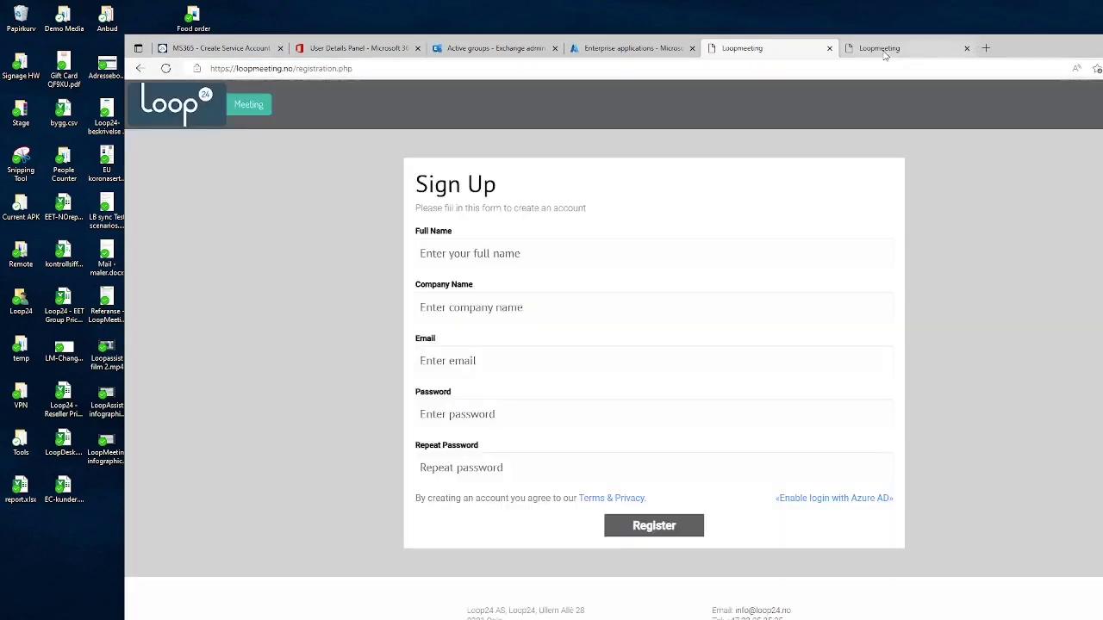
left_click(884, 51)
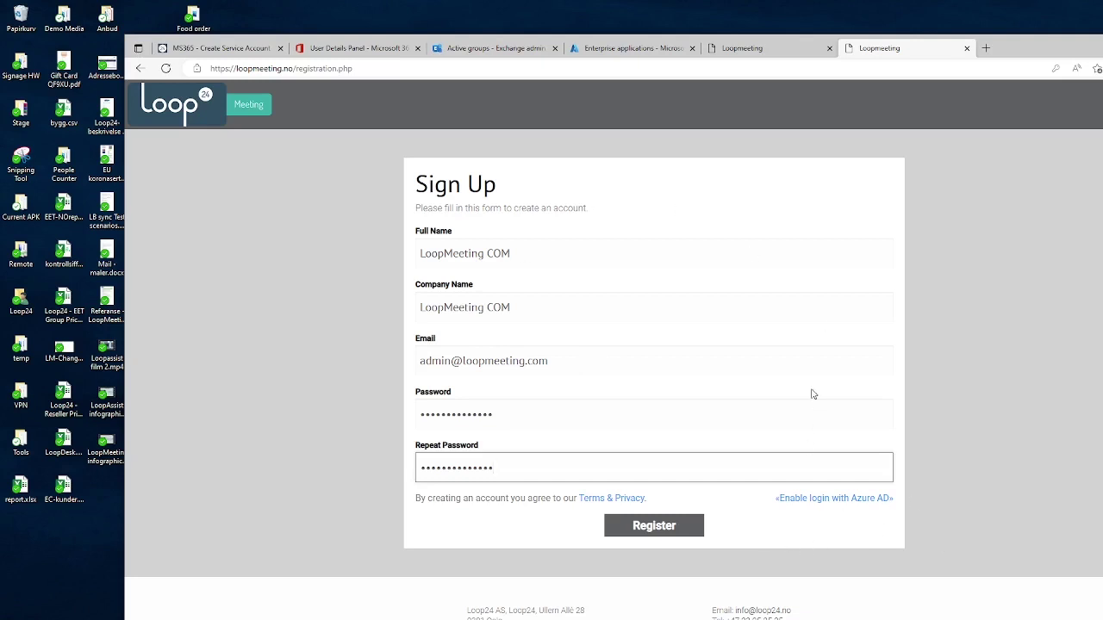
left_click(646, 525)
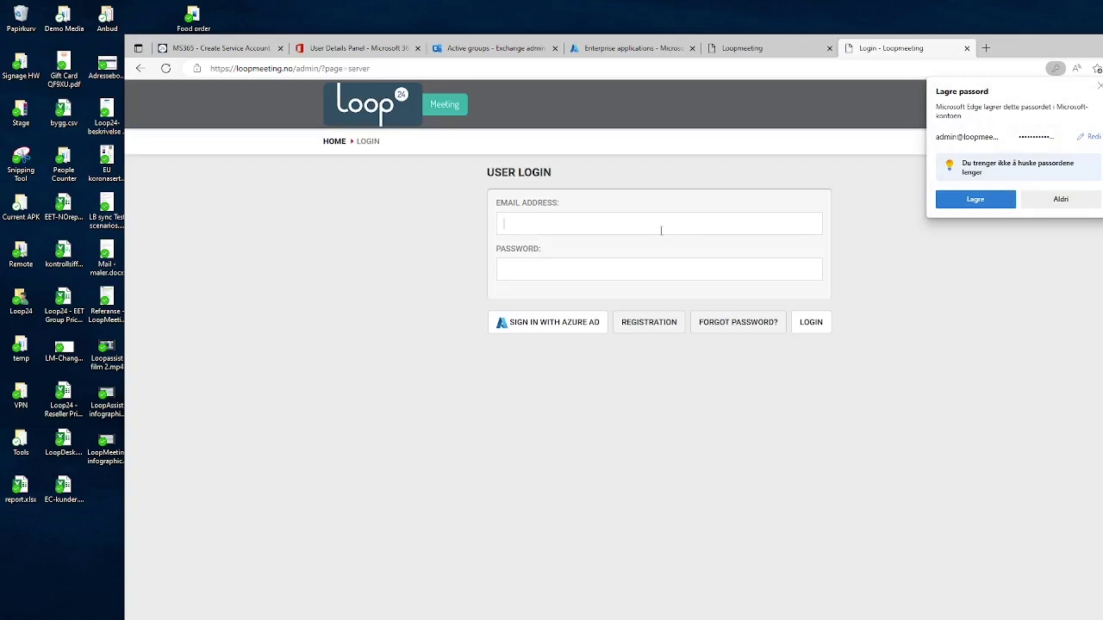
- Log in to the admin portal with the new account's e-mail address and password
left_click(661, 230)
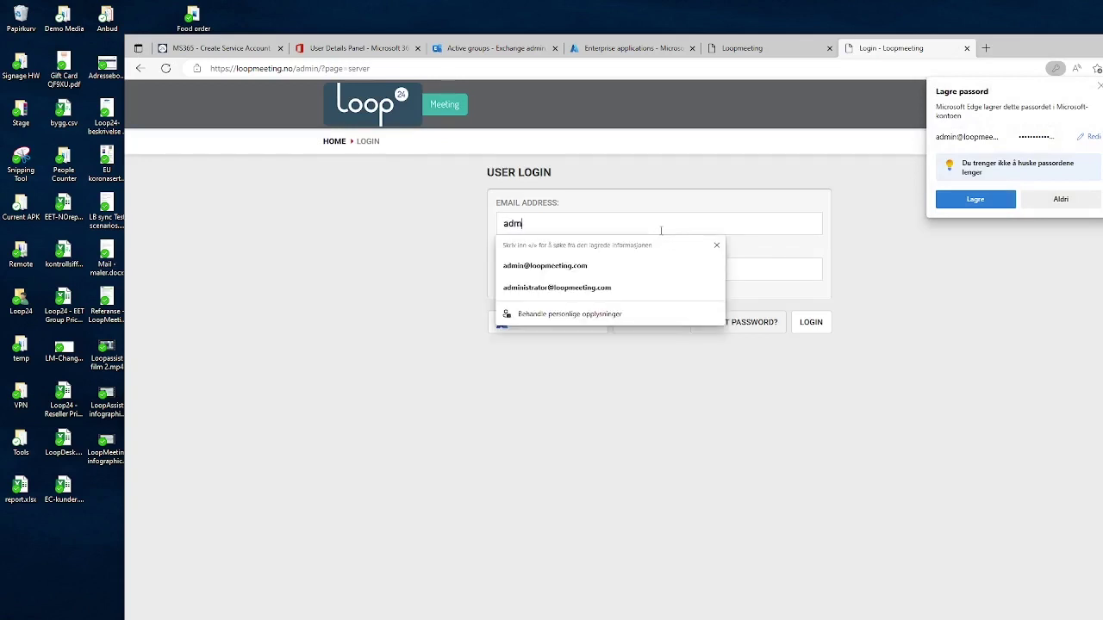
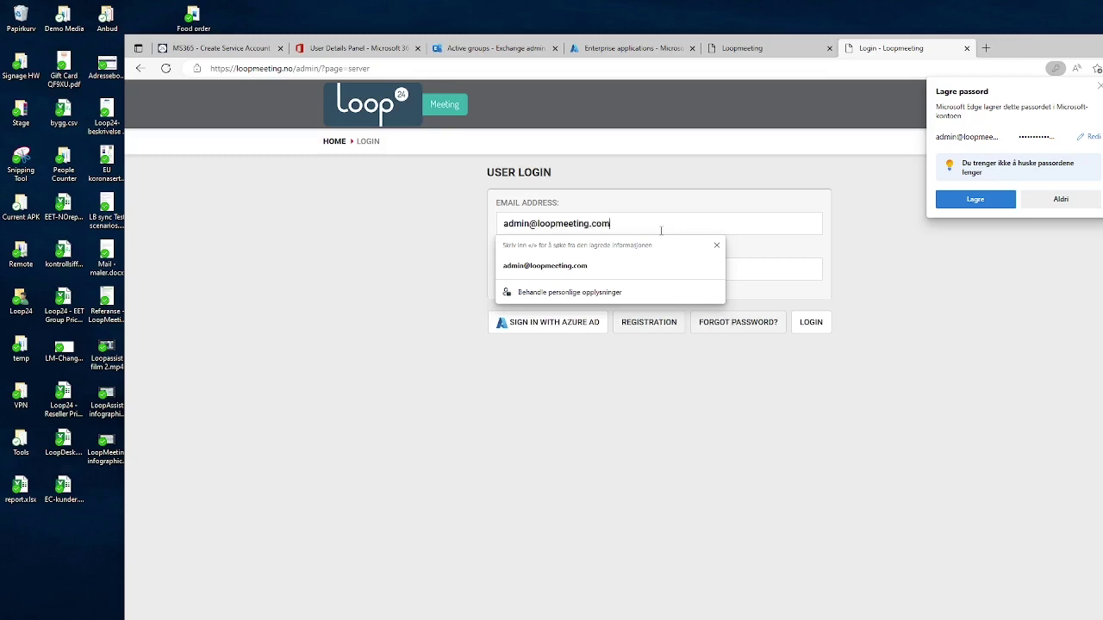
key("Tab")
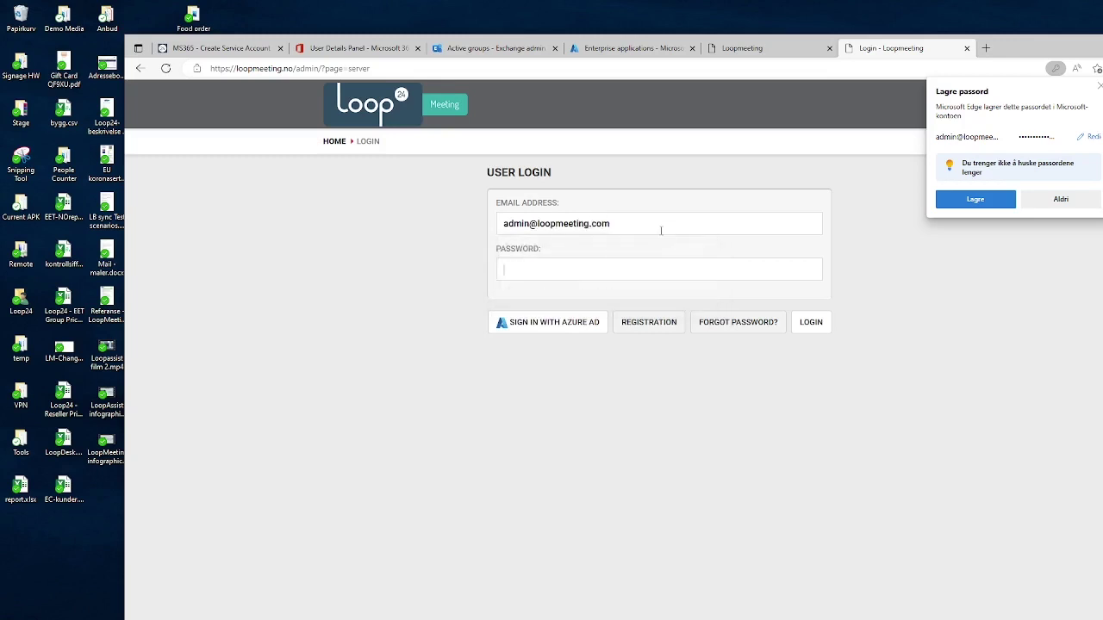
type("••••••")
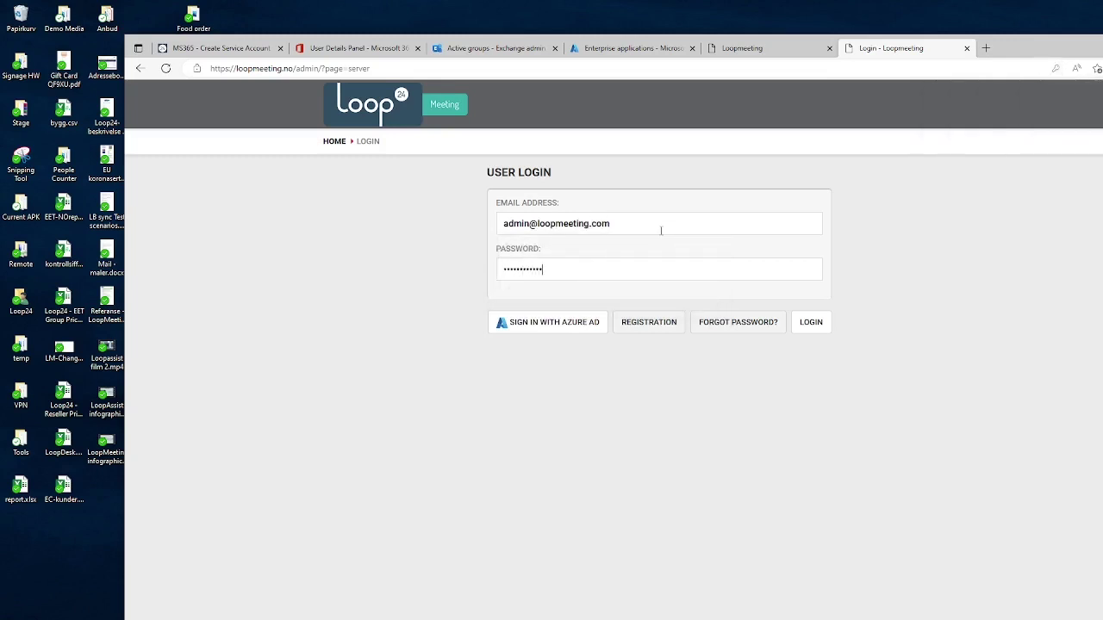
left_click(824, 328)
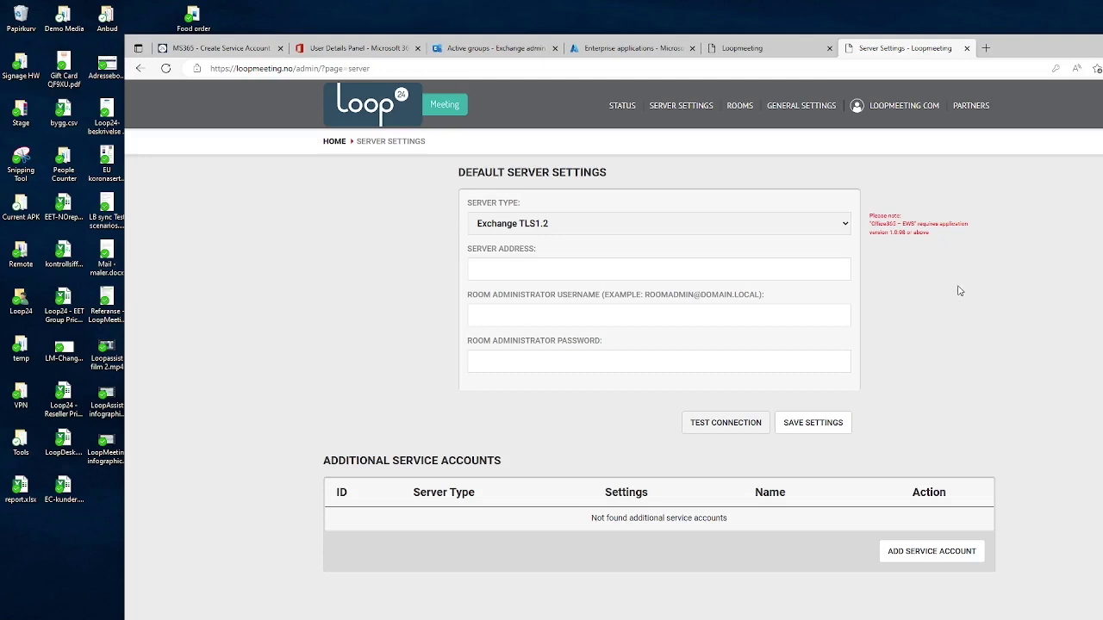
- Set Server Type to Office365 – MSgraph and request an access token
left_click(639, 231)
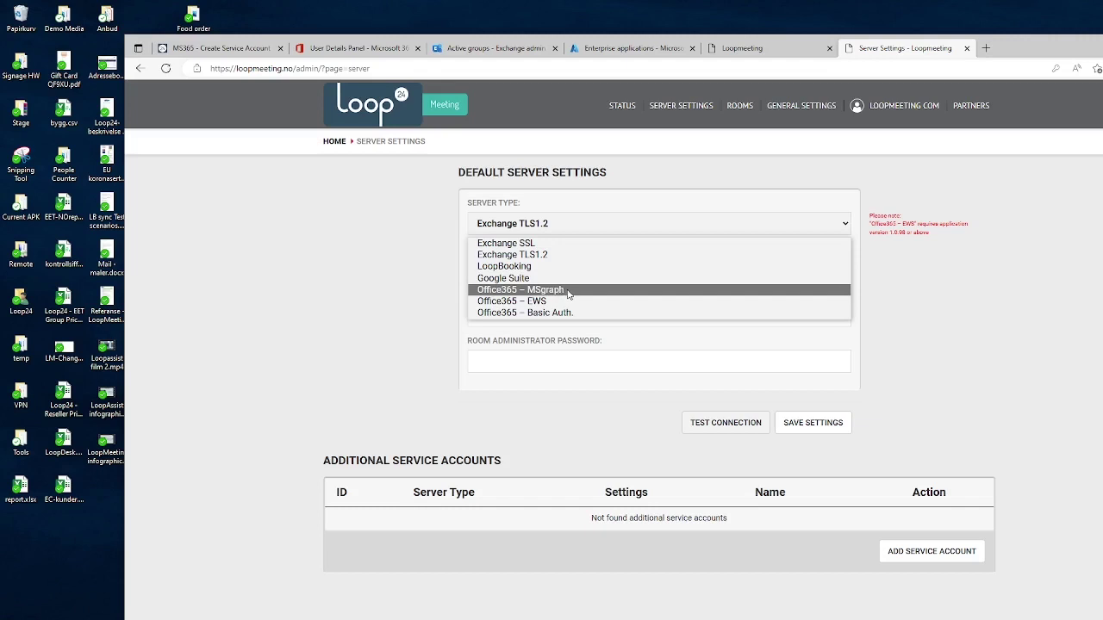
left_click(569, 291)
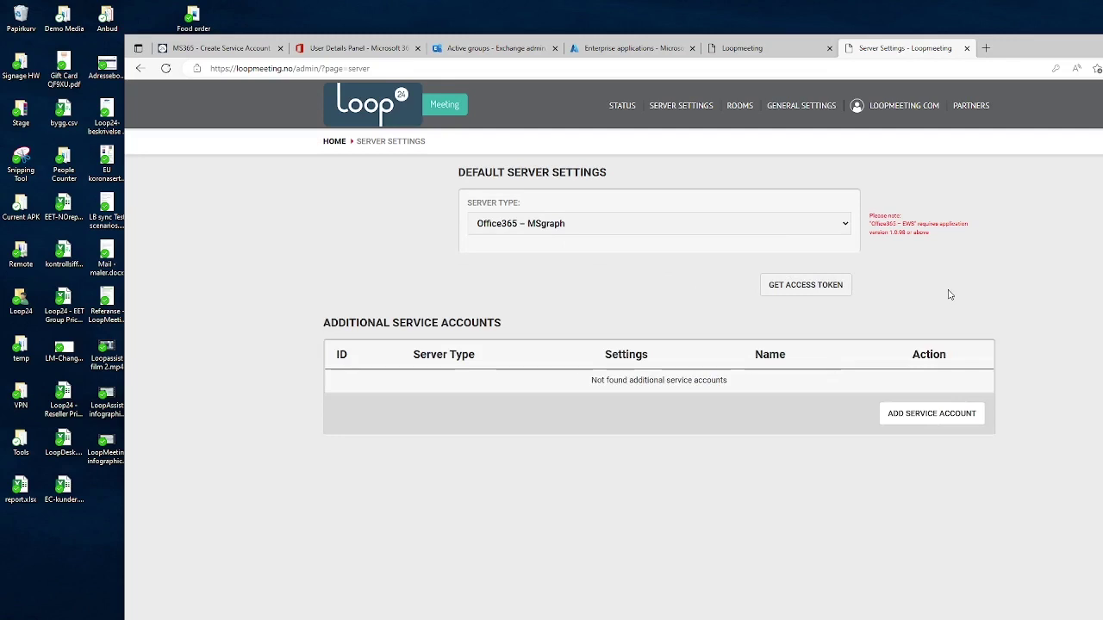
left_click(817, 291)
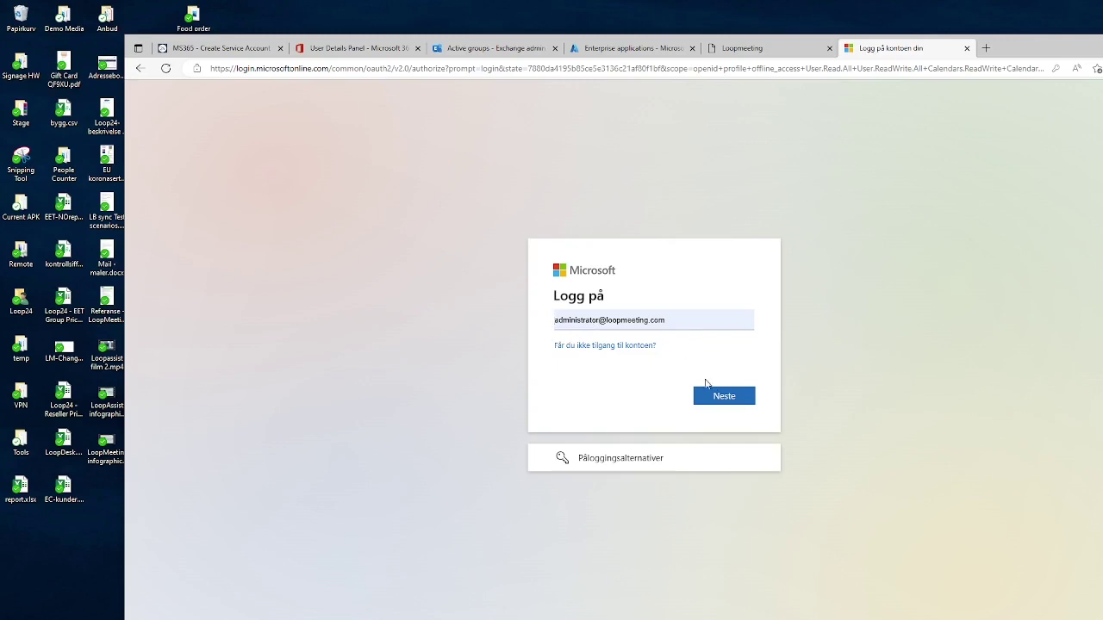
- Sign in as administrator, grant organisation-wide consent to LoopMeeting, and go to Enterprise applications
left_click(717, 396)
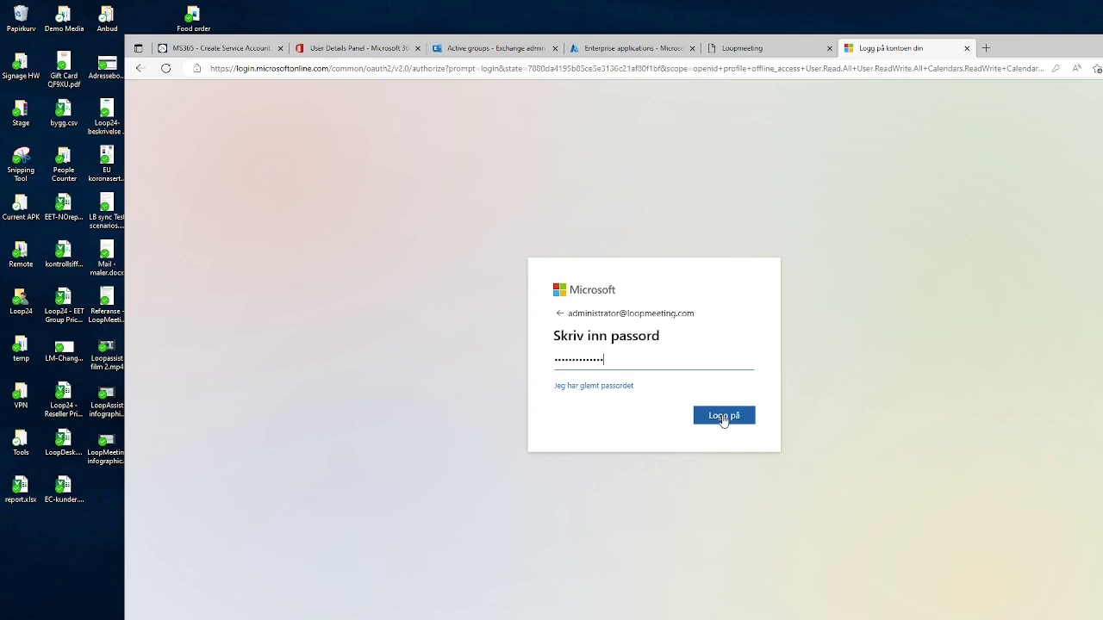
left_click(723, 417)
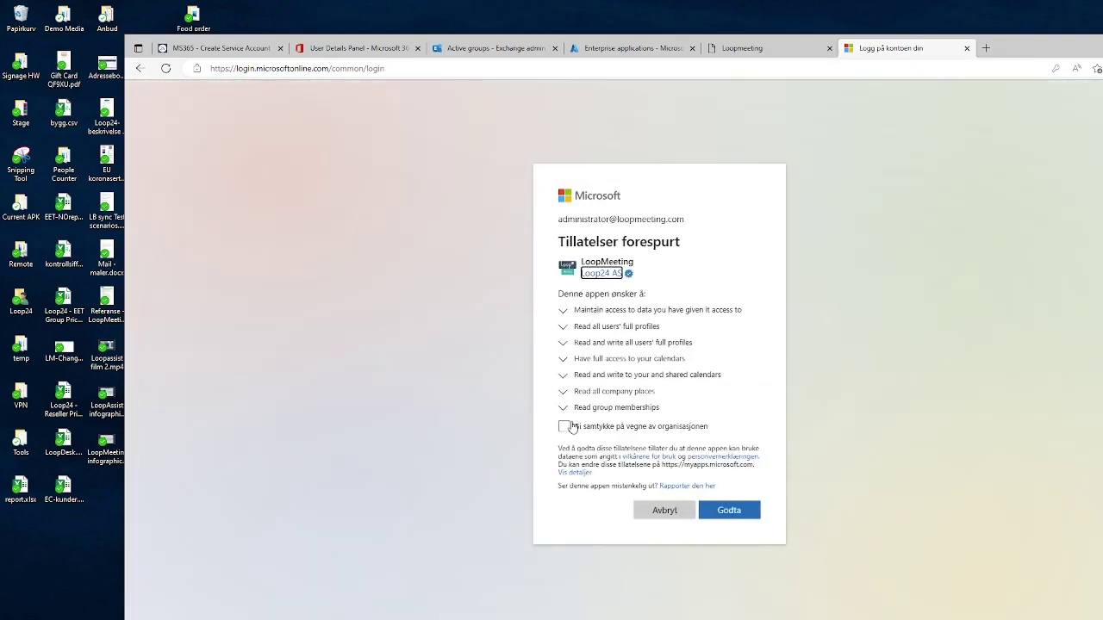
left_click(570, 428)
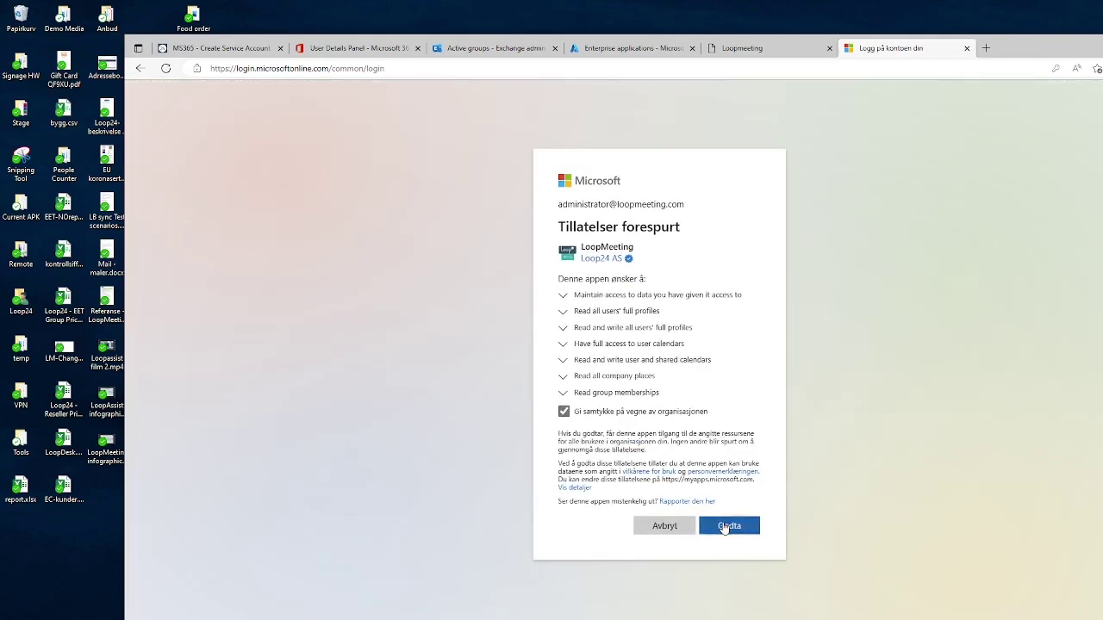
left_click(726, 527)
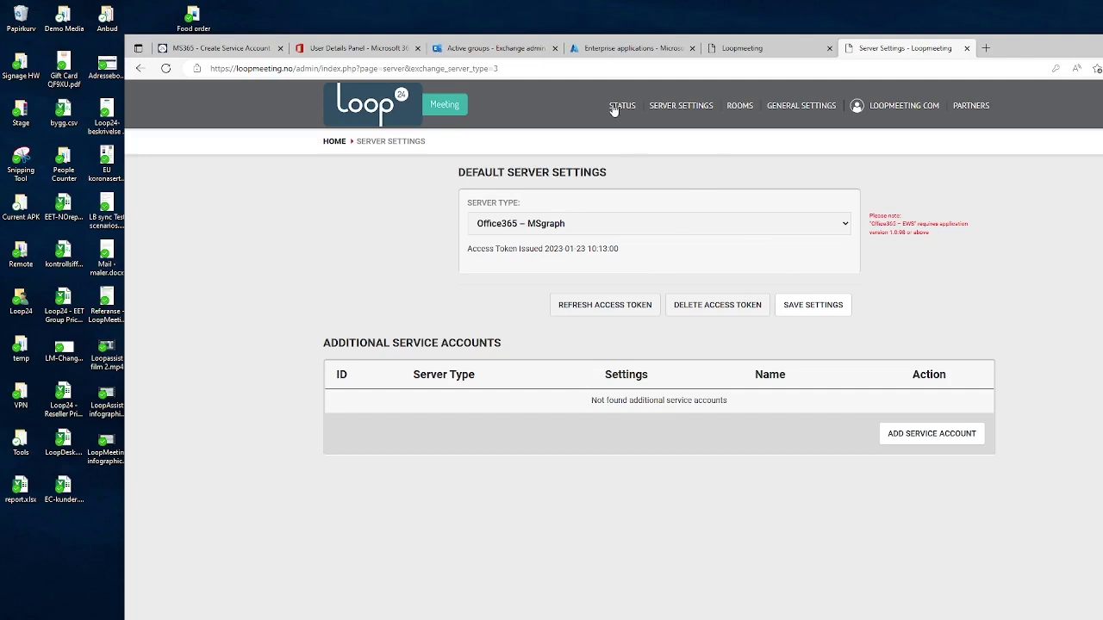
left_click(628, 49)
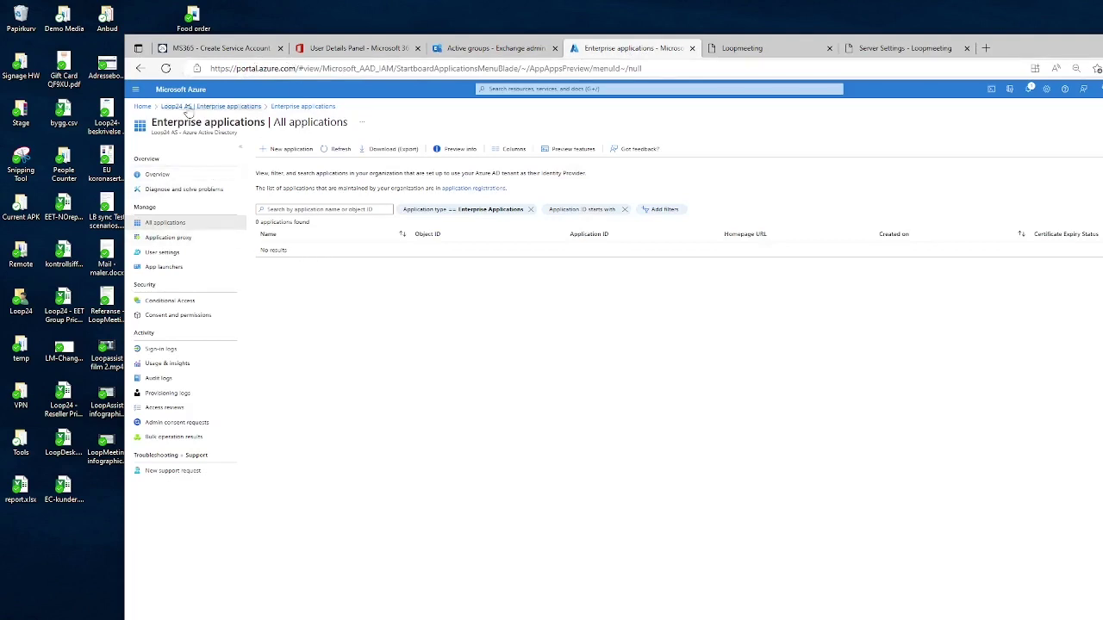
- Go through Azure Active Directory > Enterprise applications > LoopMeeting to Users and groups
left_click(148, 106)
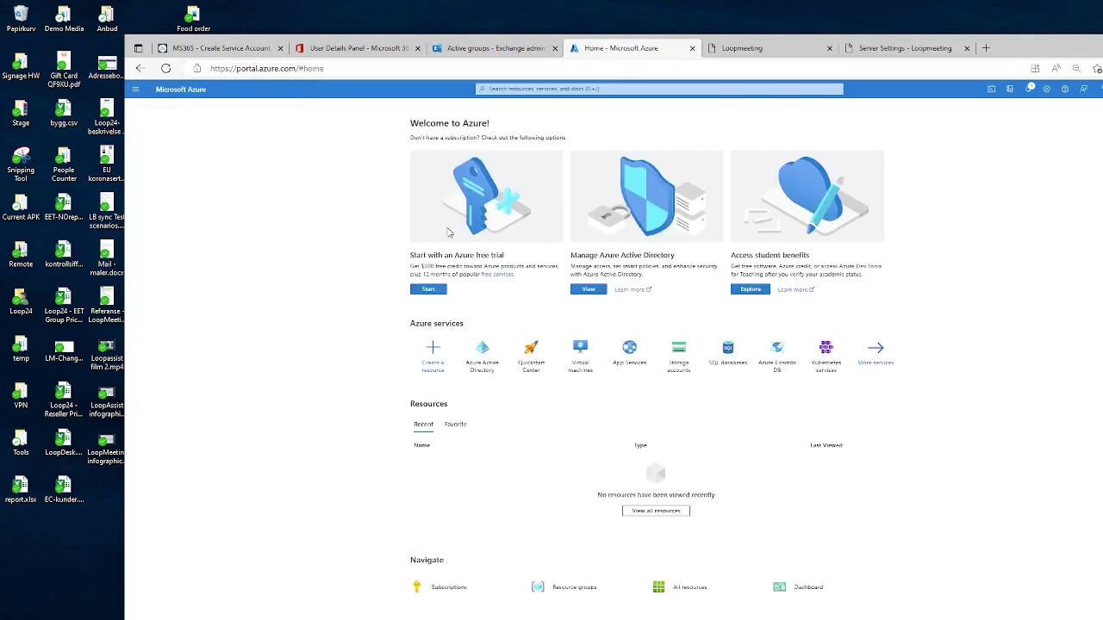
left_click(135, 88)
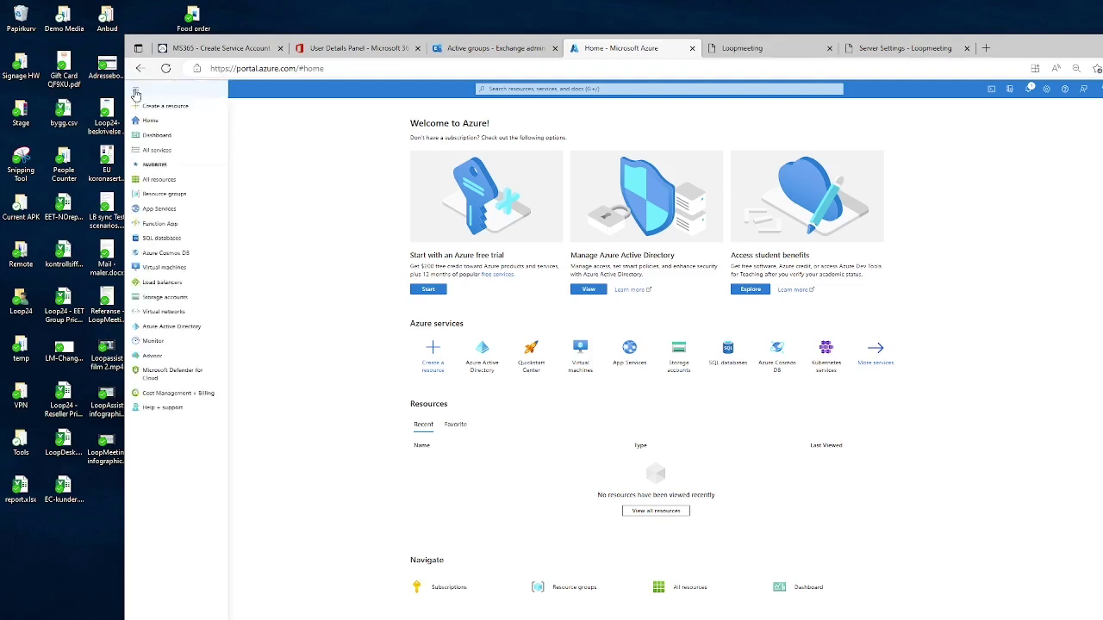
left_click(173, 327)
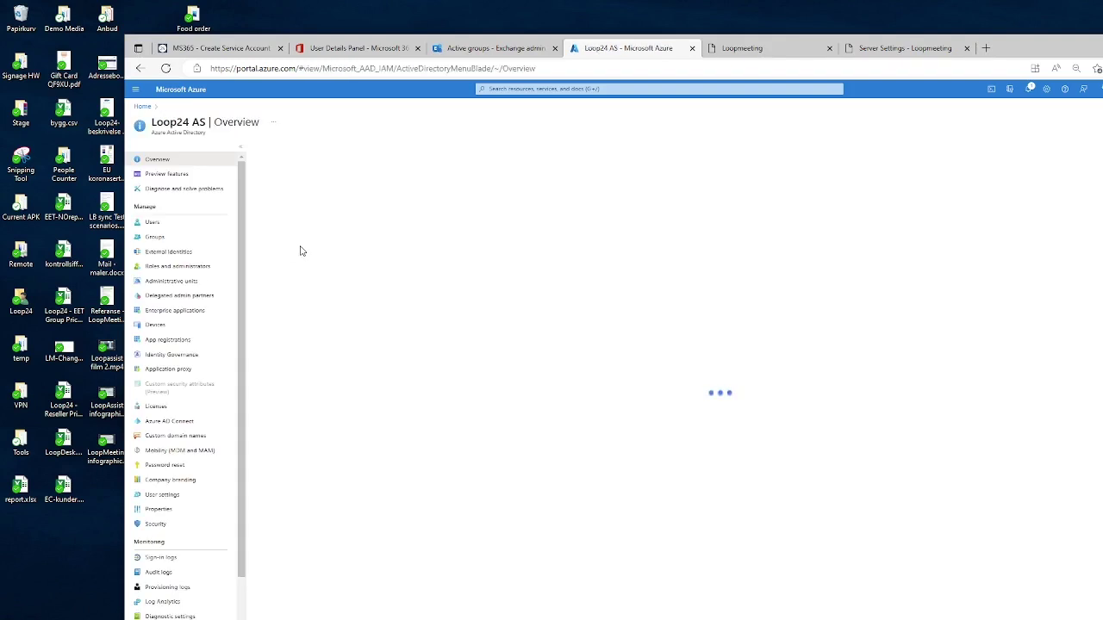
left_click(179, 311)
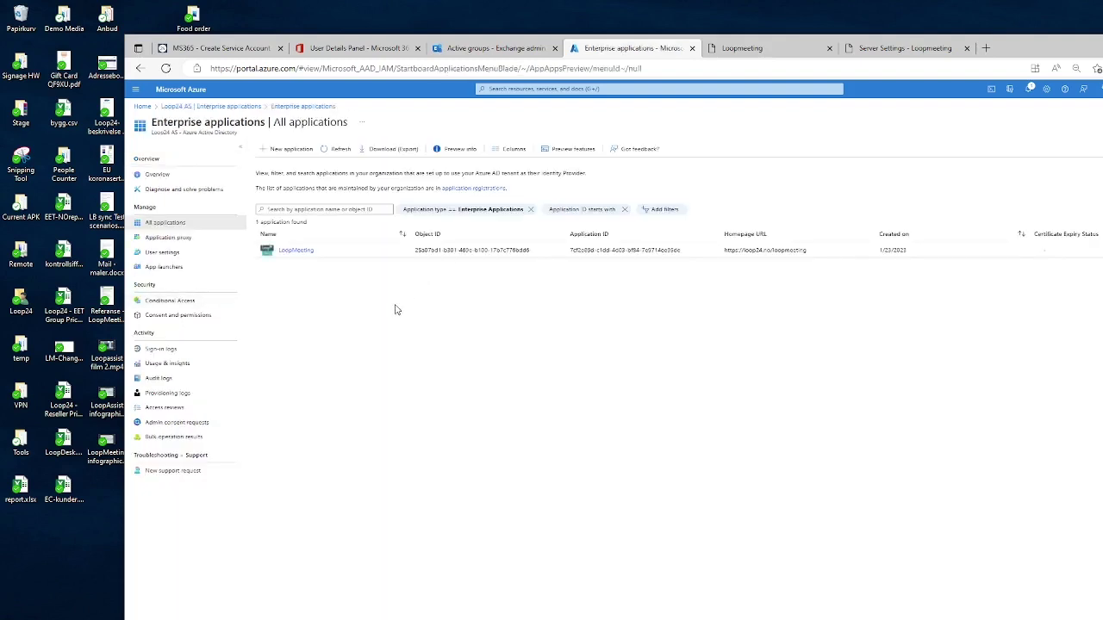
left_click(296, 251)
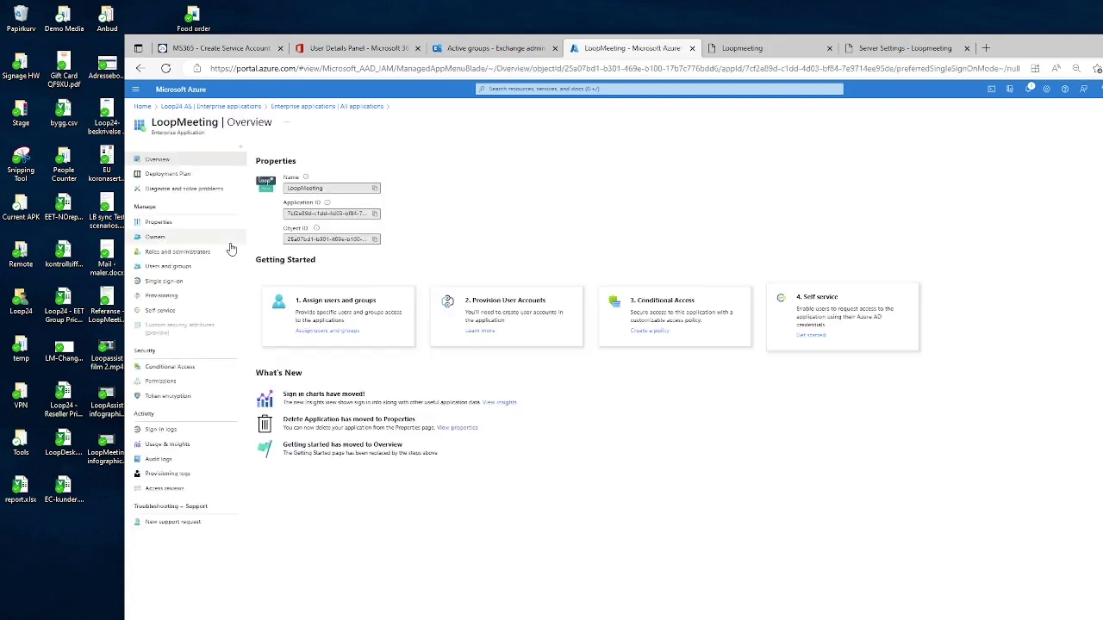
left_click(183, 269)
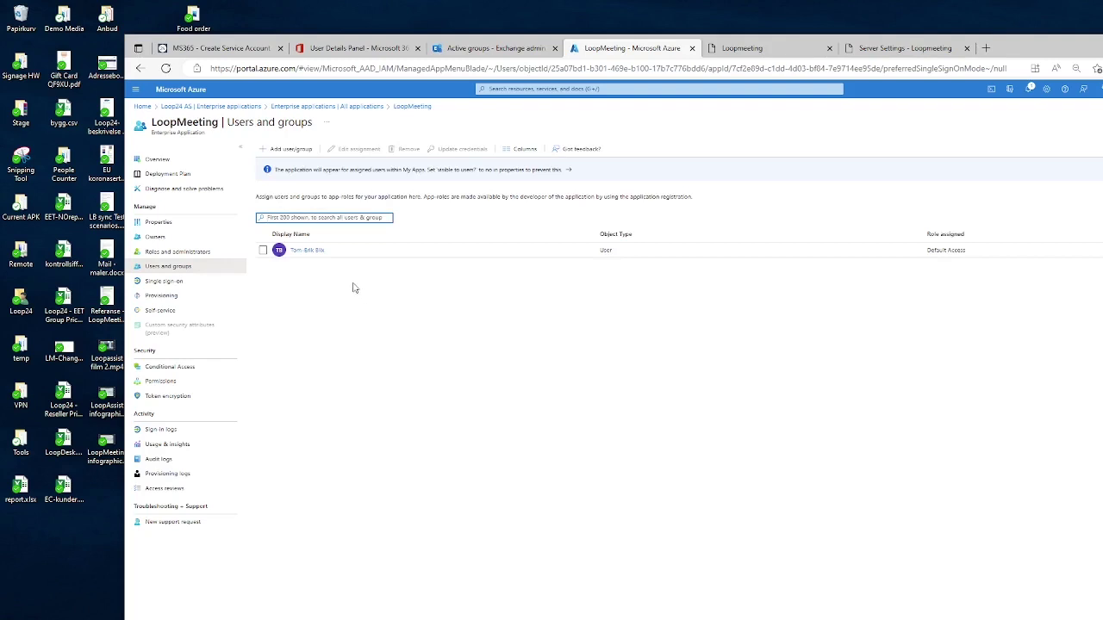
- Add a user assignment to LoopMeeting and select the Room Admin user
left_click(287, 150)
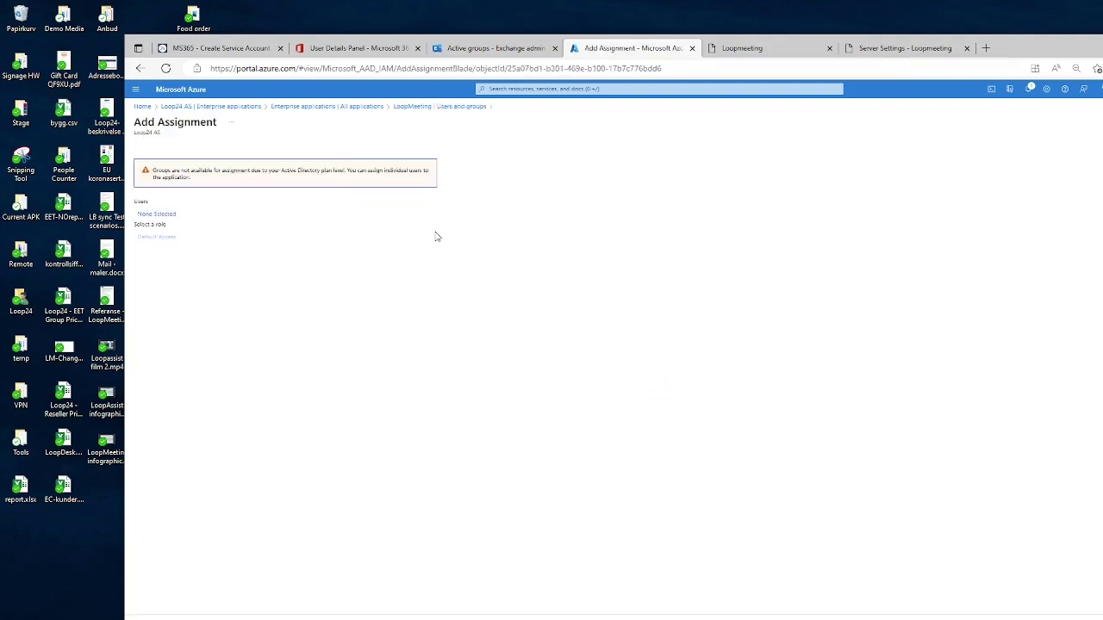
left_click(165, 219)
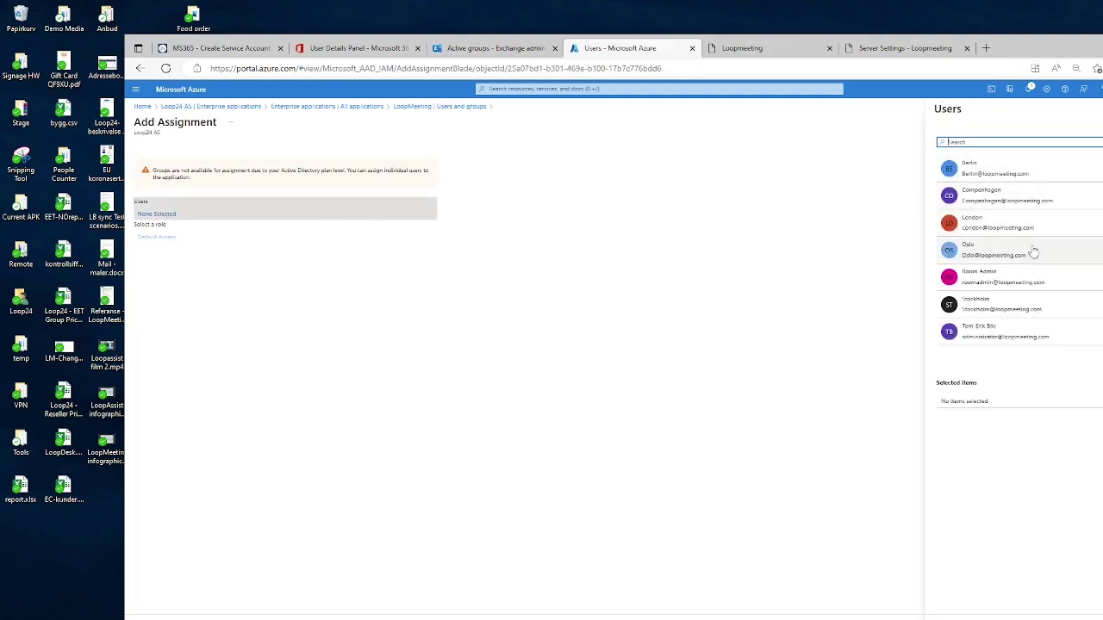
left_click(1010, 281)
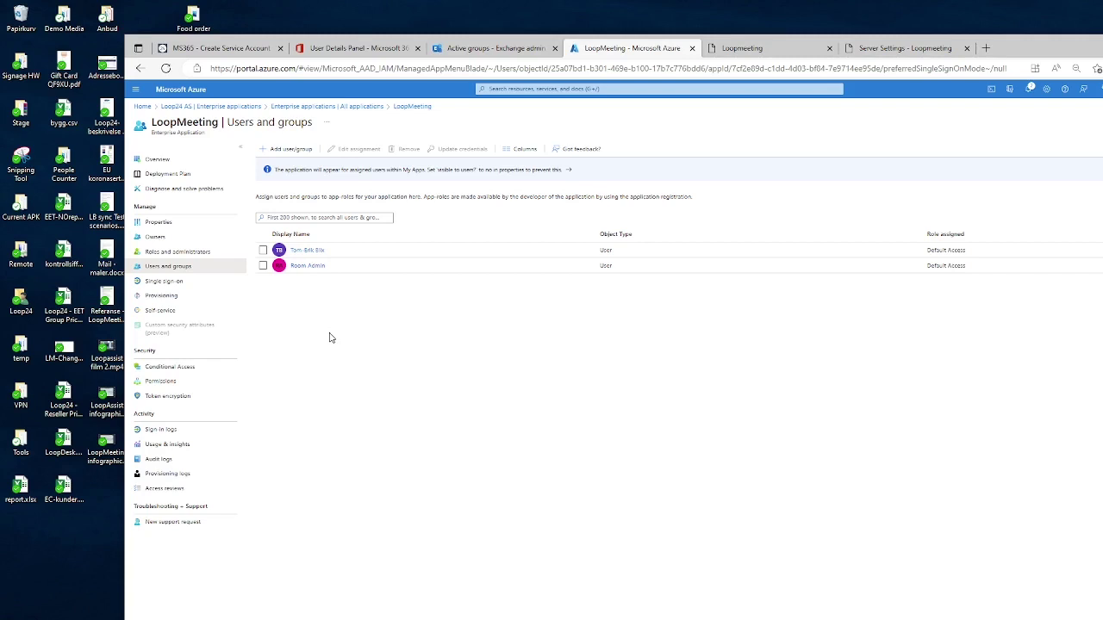
- From LoopMeeting's Permissions, grant admin consent for Loop24 AS and accept it with the administrator account
left_click(162, 381)
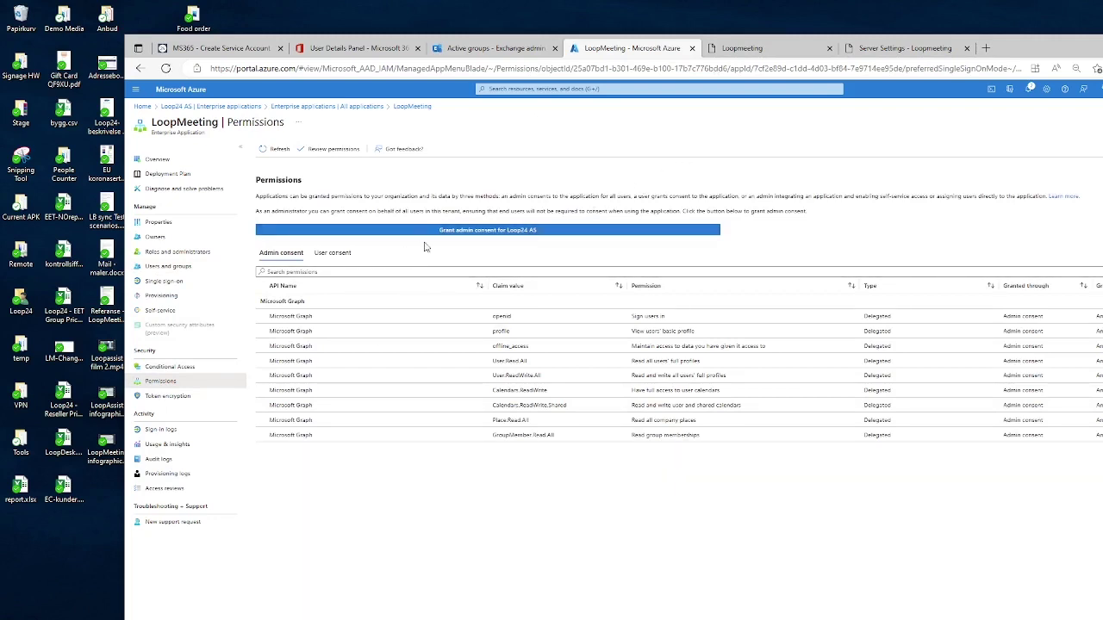
left_click(552, 238)
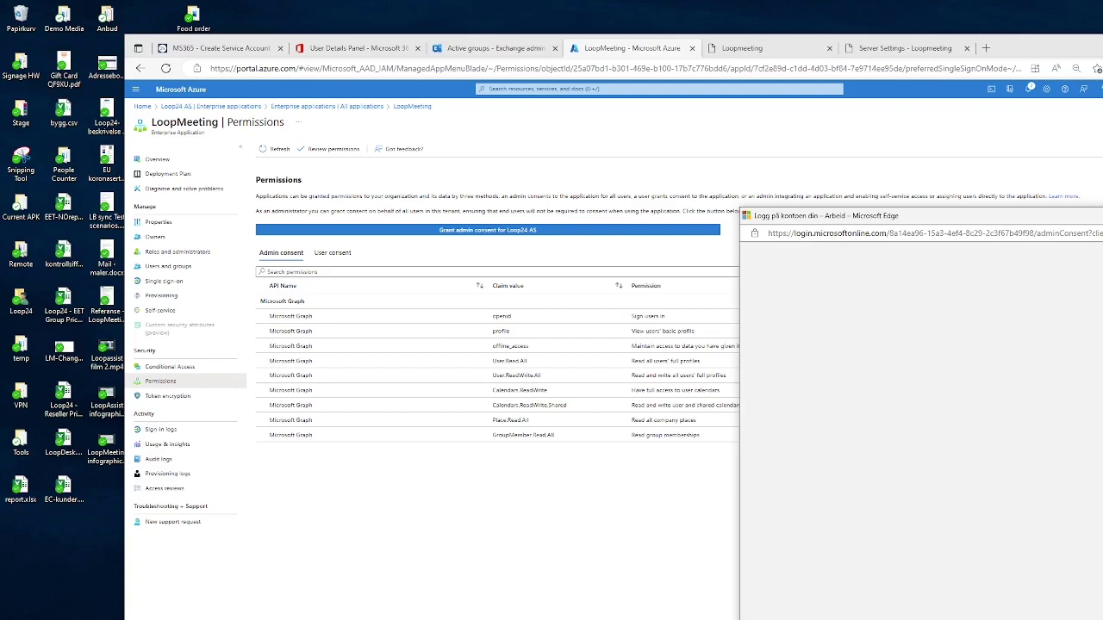
left_click_drag(876, 216, 573, 149)
left_click(792, 309)
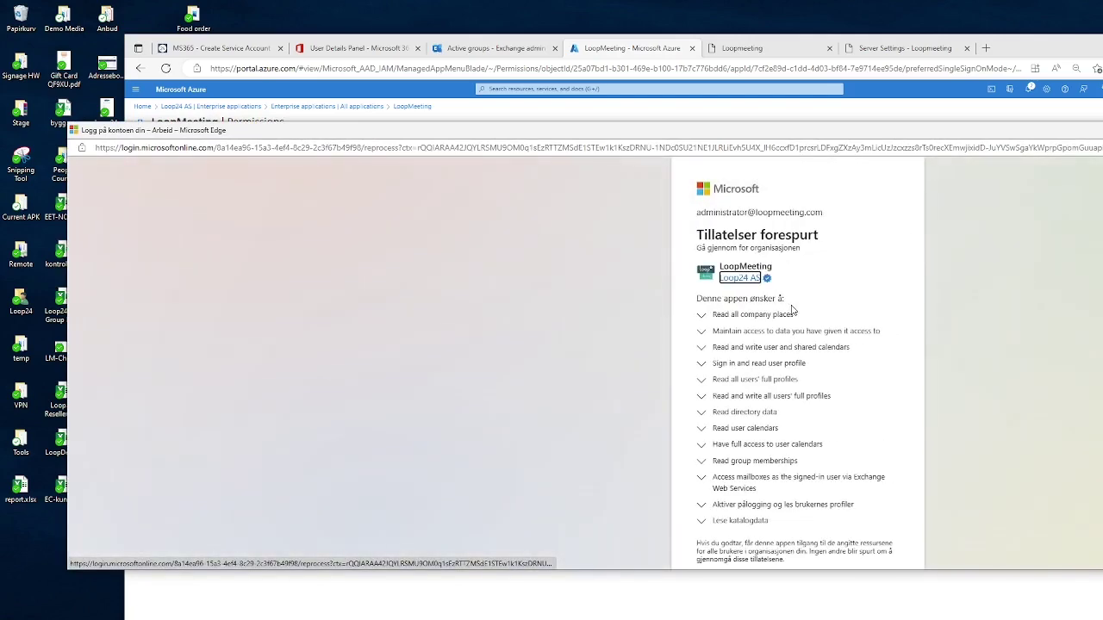
scroll(869, 517, "down", 2)
left_click(866, 519)
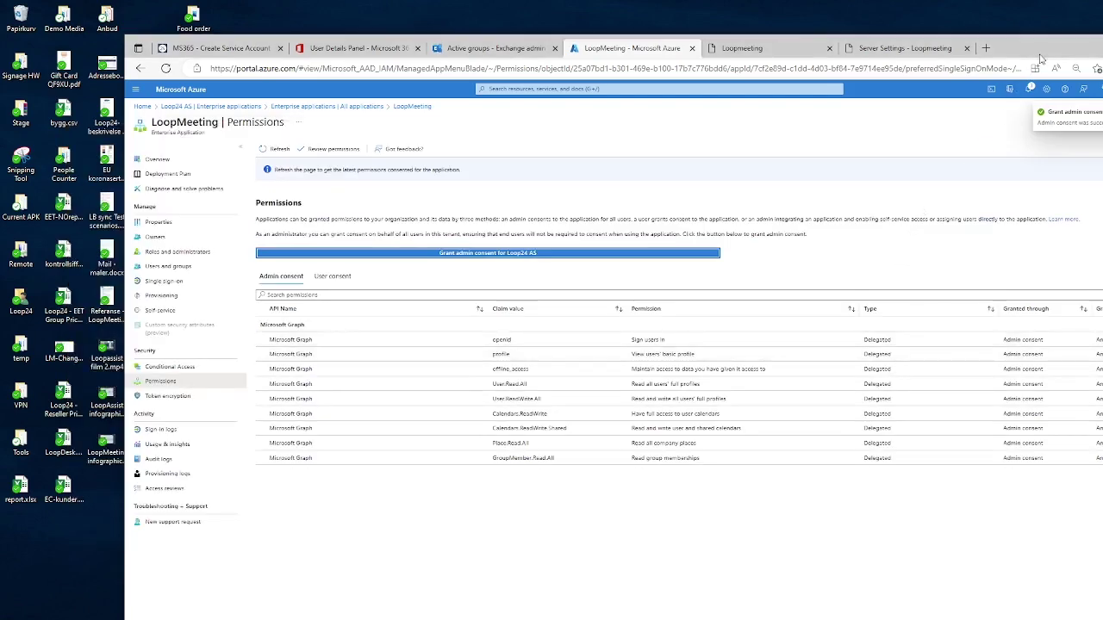
left_click_drag(1049, 53, 1101, 56)
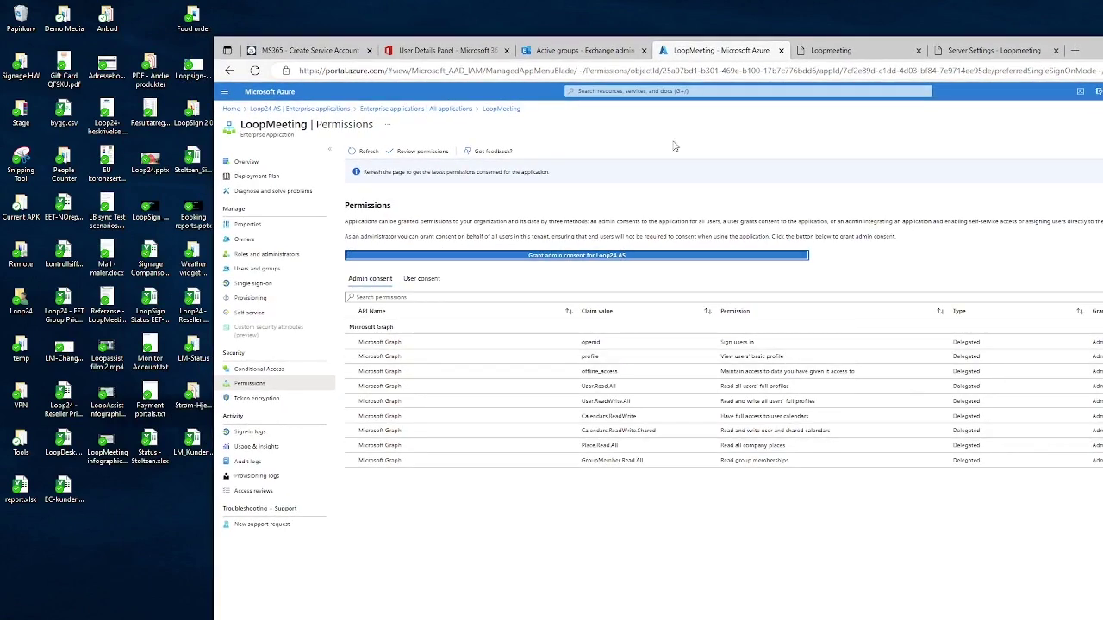
- Replace the Office365 – EWS access token by signing in as room admin, then save the server settings
left_click(947, 54)
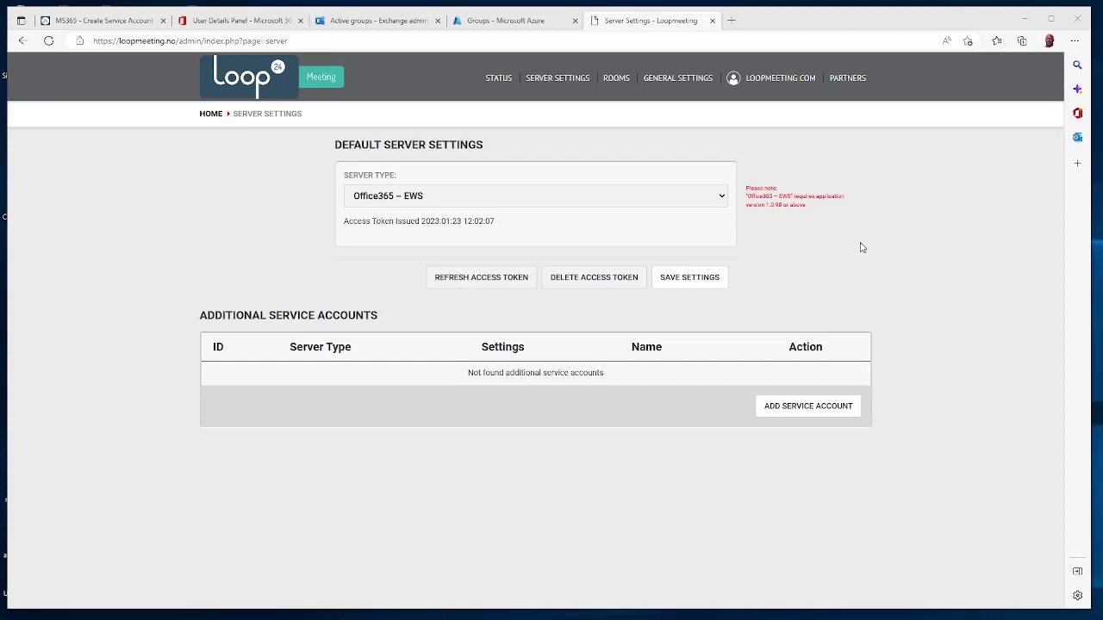
left_click(592, 277)
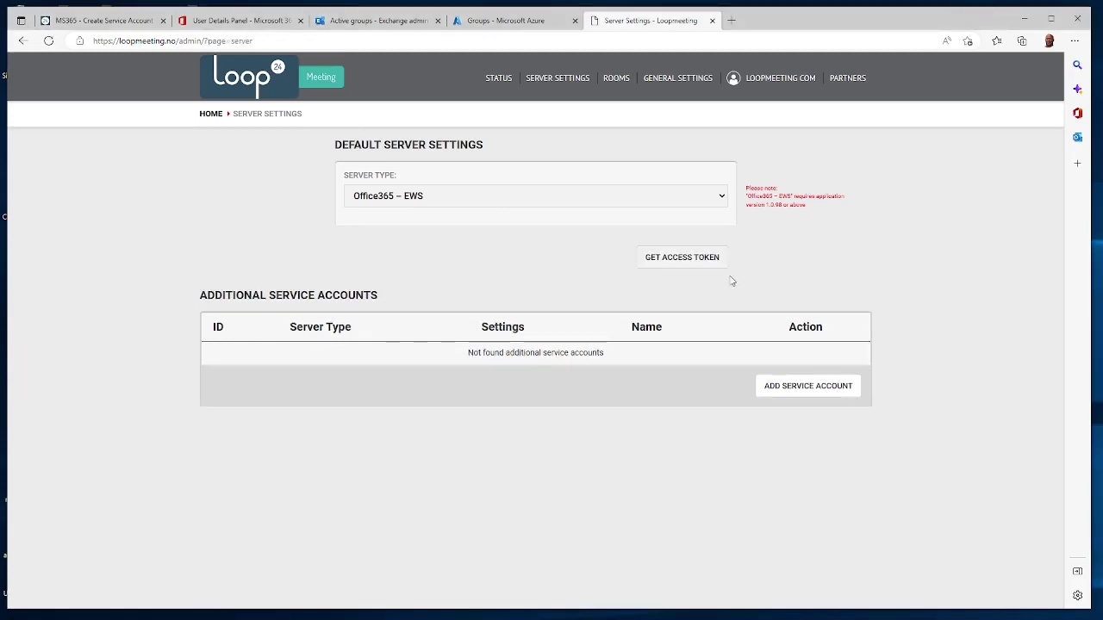
left_click(697, 259)
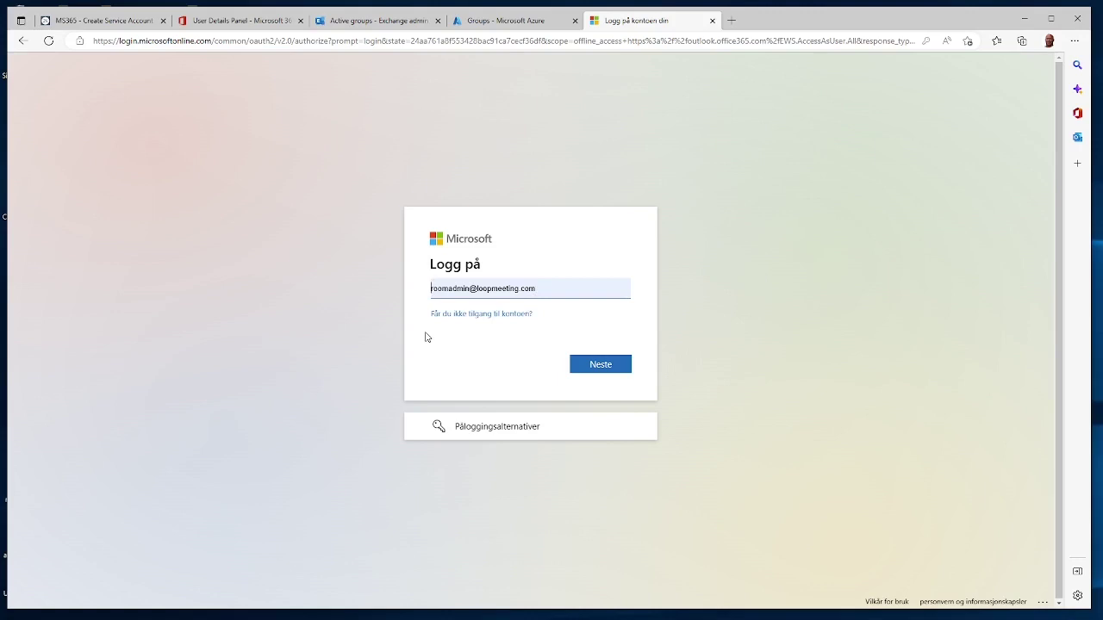
left_click(435, 288)
left_click(591, 371)
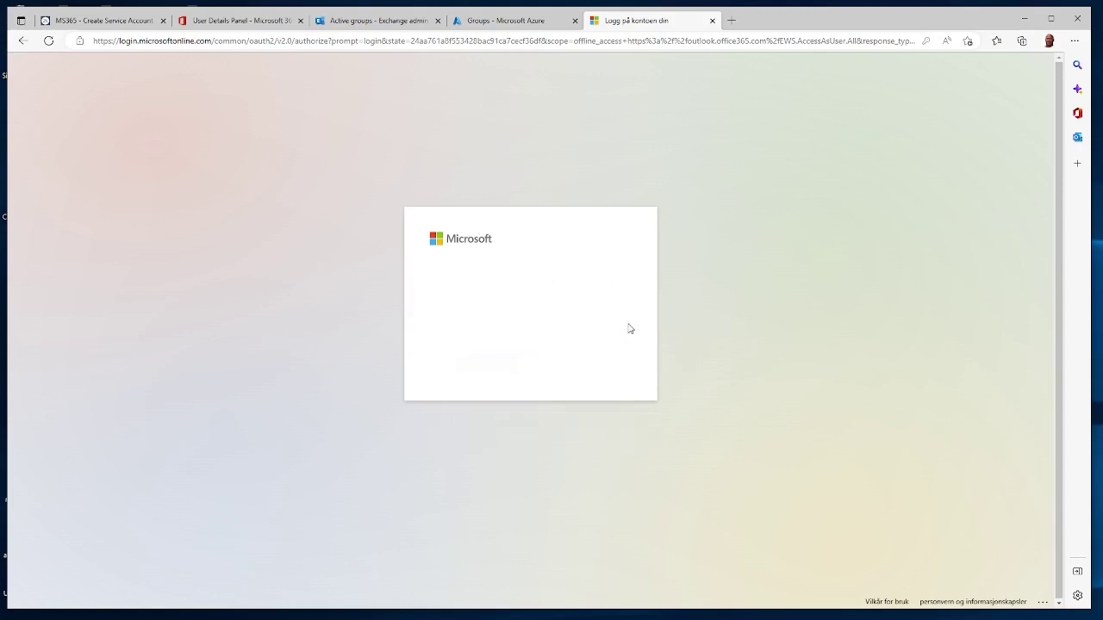
key("Return")
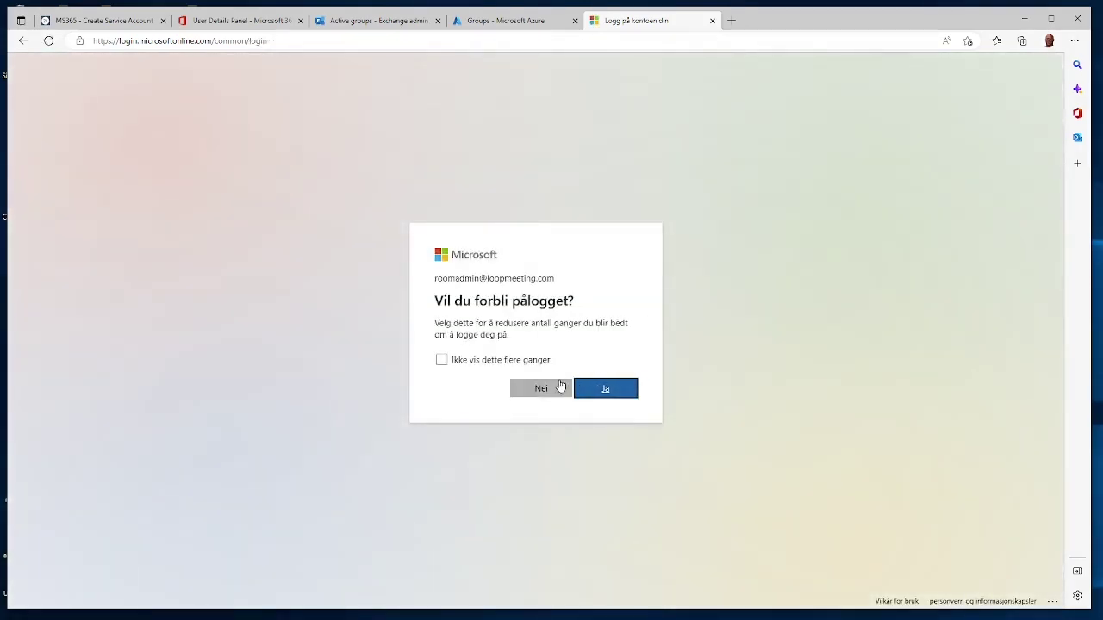
left_click(559, 387)
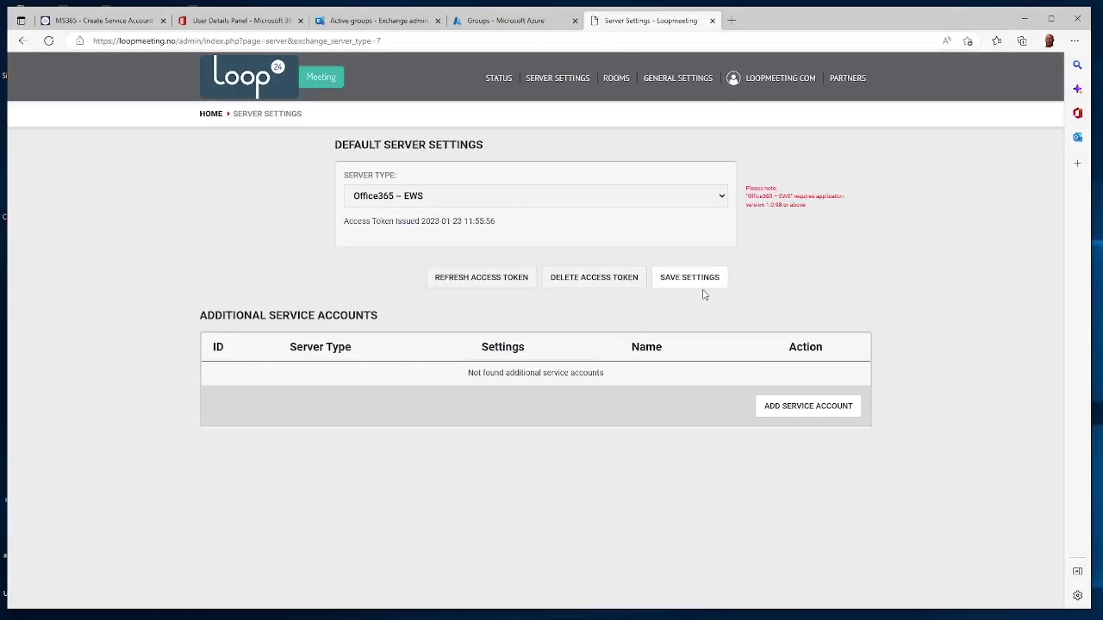
left_click(706, 278)
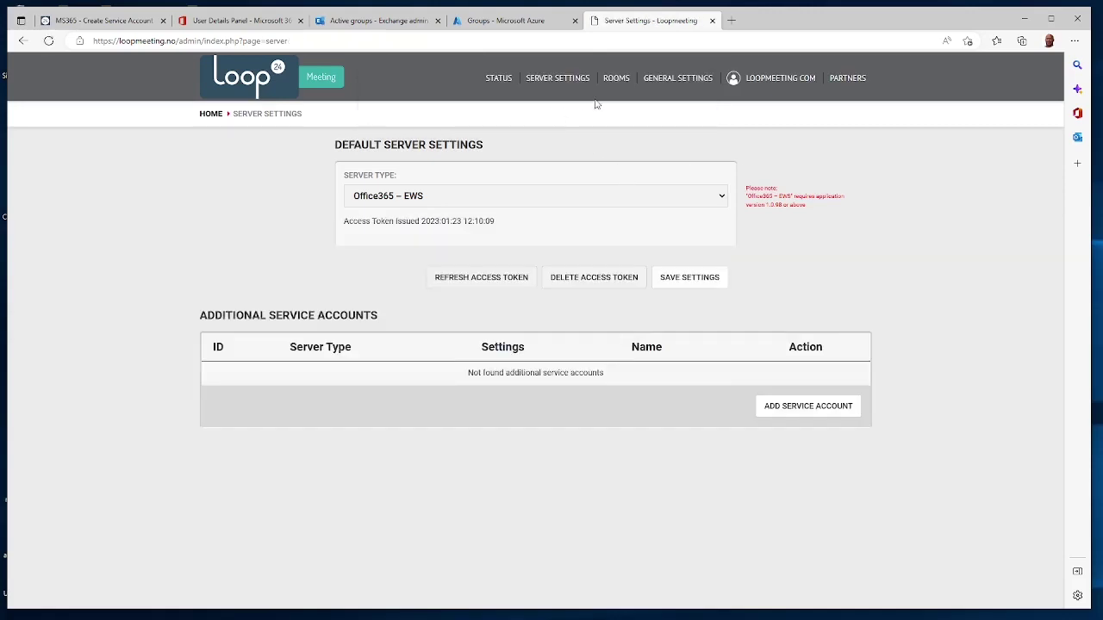
- Look over the Rooms list, then go to General Settings and focus the Report Email Address field
left_click(614, 78)
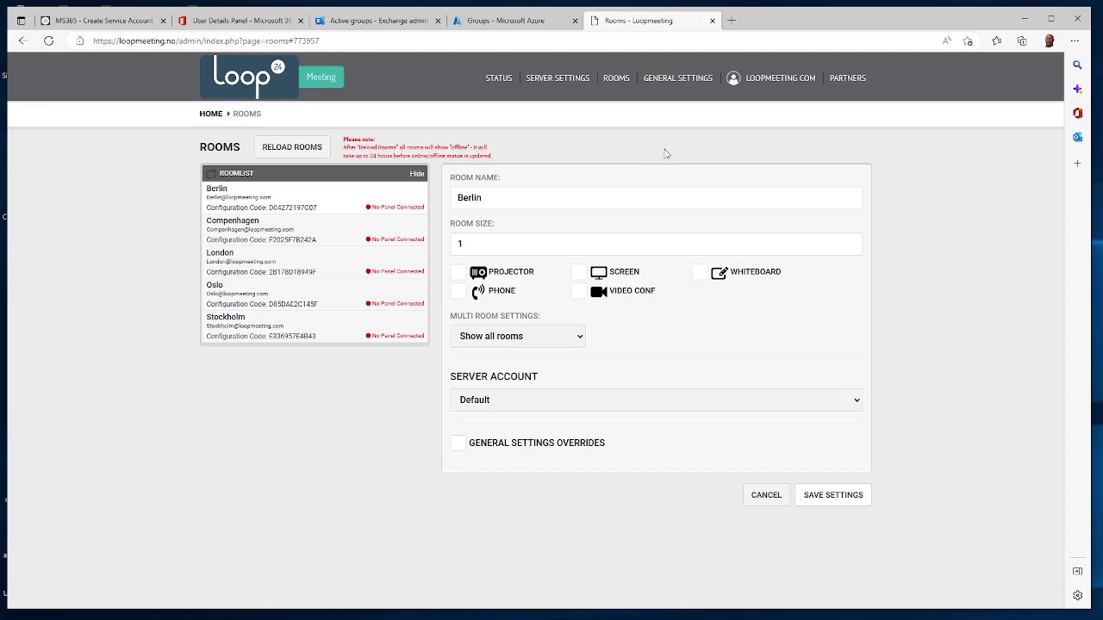
left_click(675, 79)
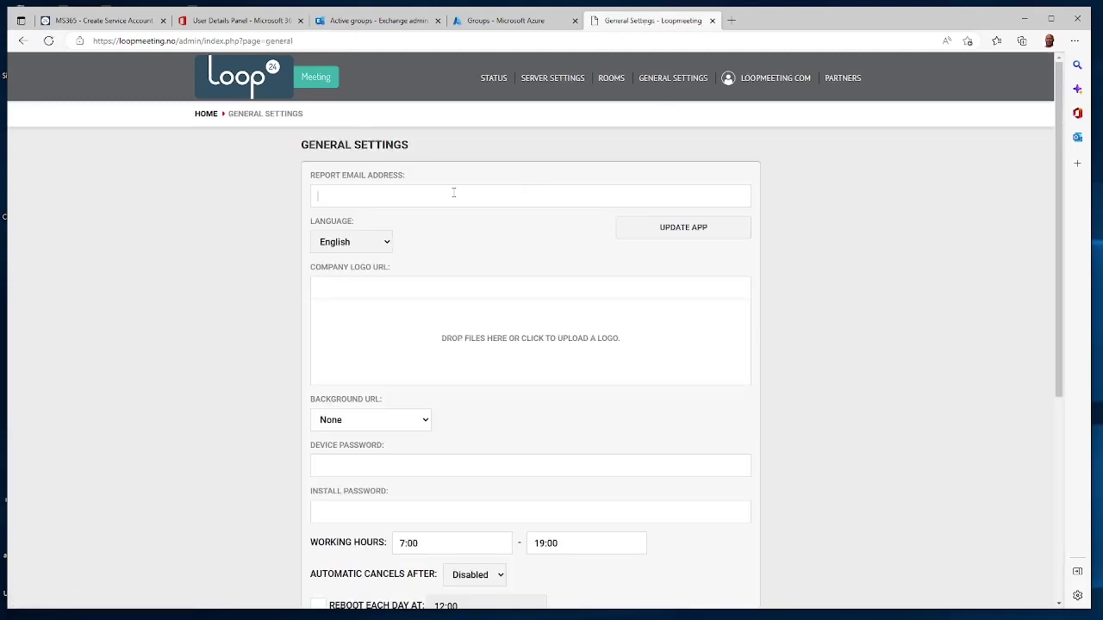
left_click(454, 192)
left_click(845, 270)
- Enter the support e-mail as the report address and drop LoopSign_Medium.png onto the Company Logo area
left_click(435, 196)
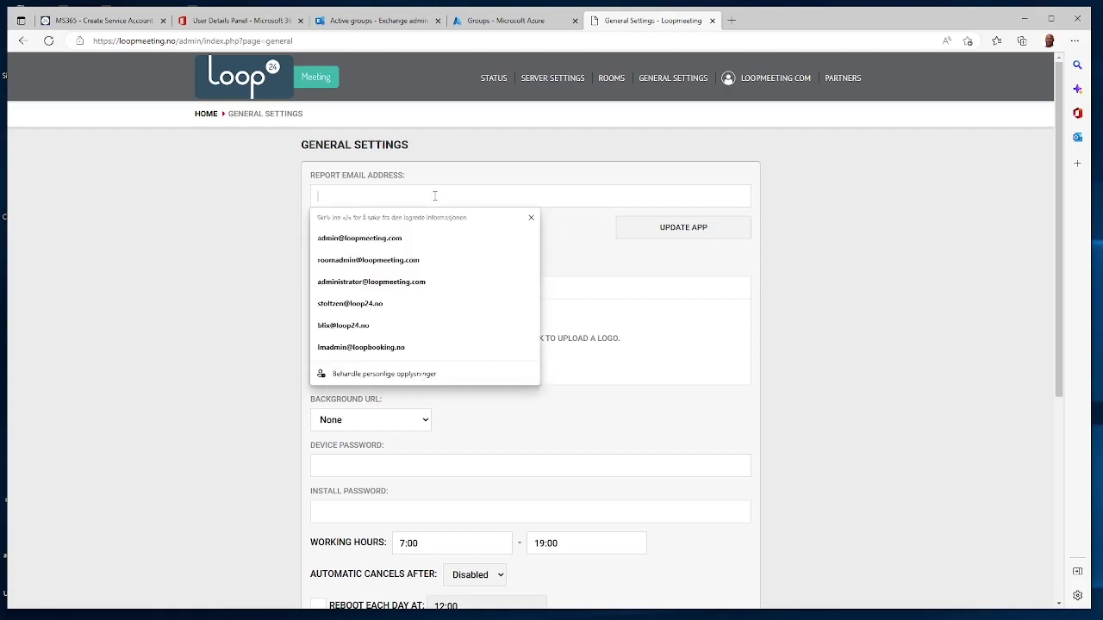
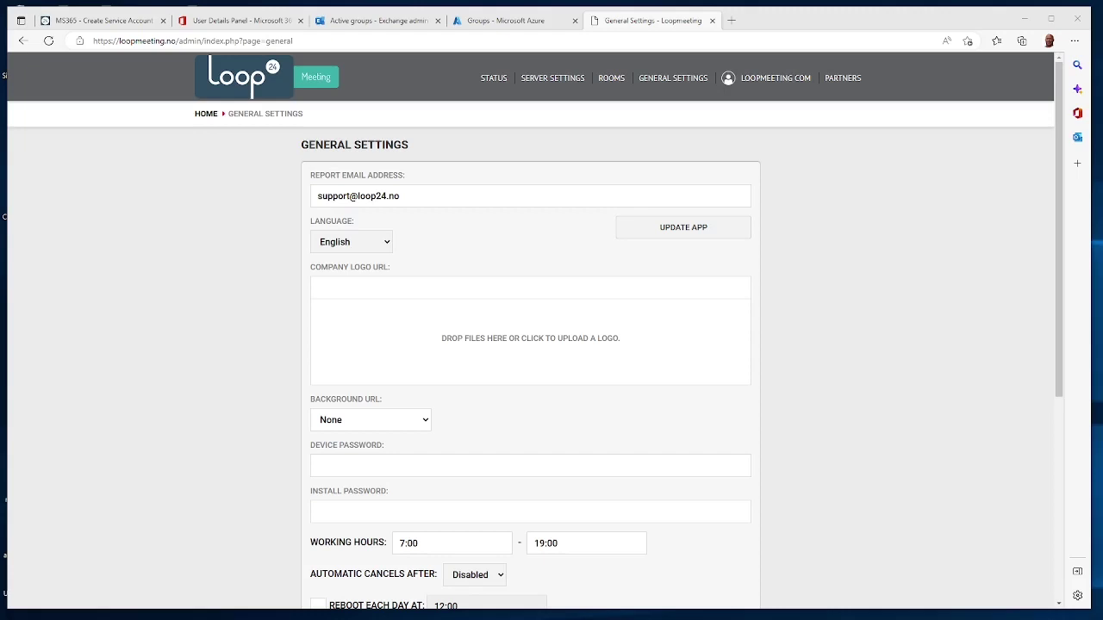
left_click_drag(1102, 284, 539, 331)
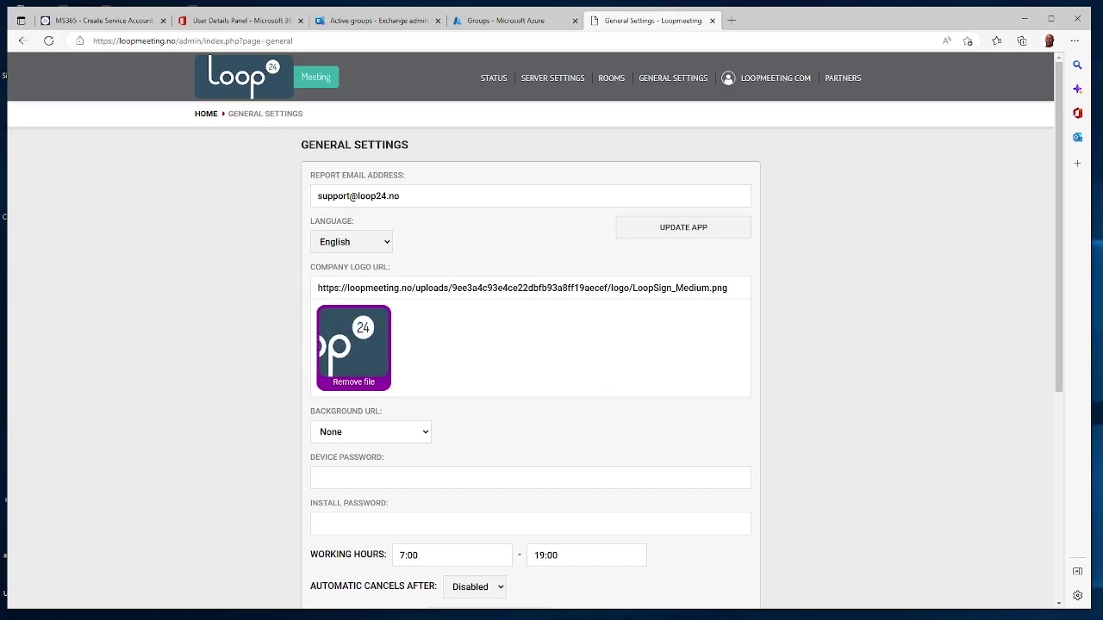
scroll(496, 405, "down", 1)
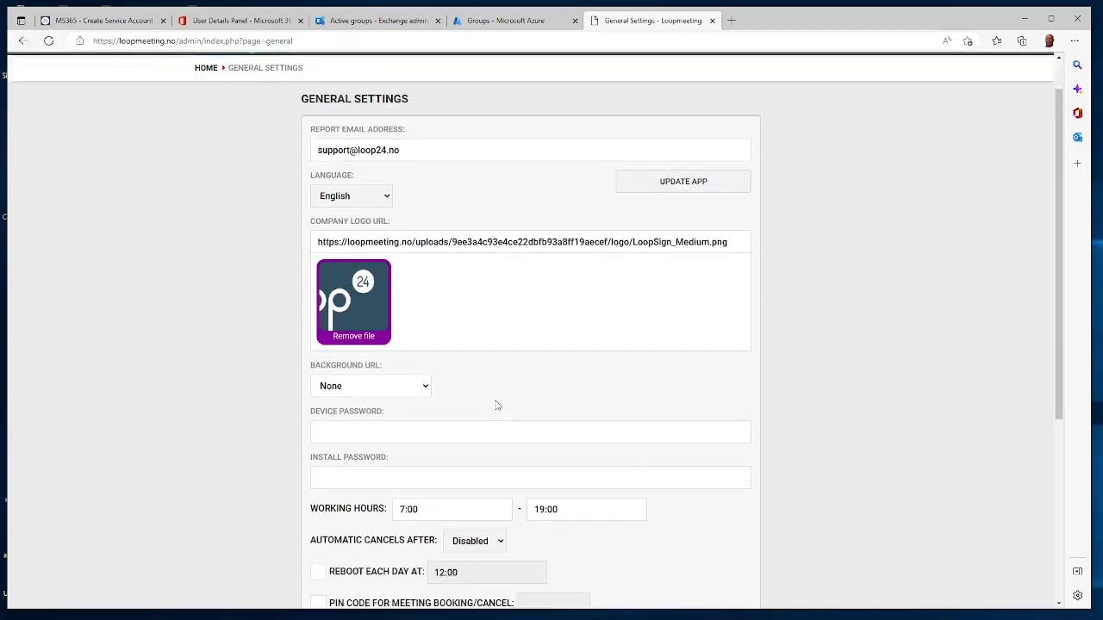
scroll(496, 405, "down", 2)
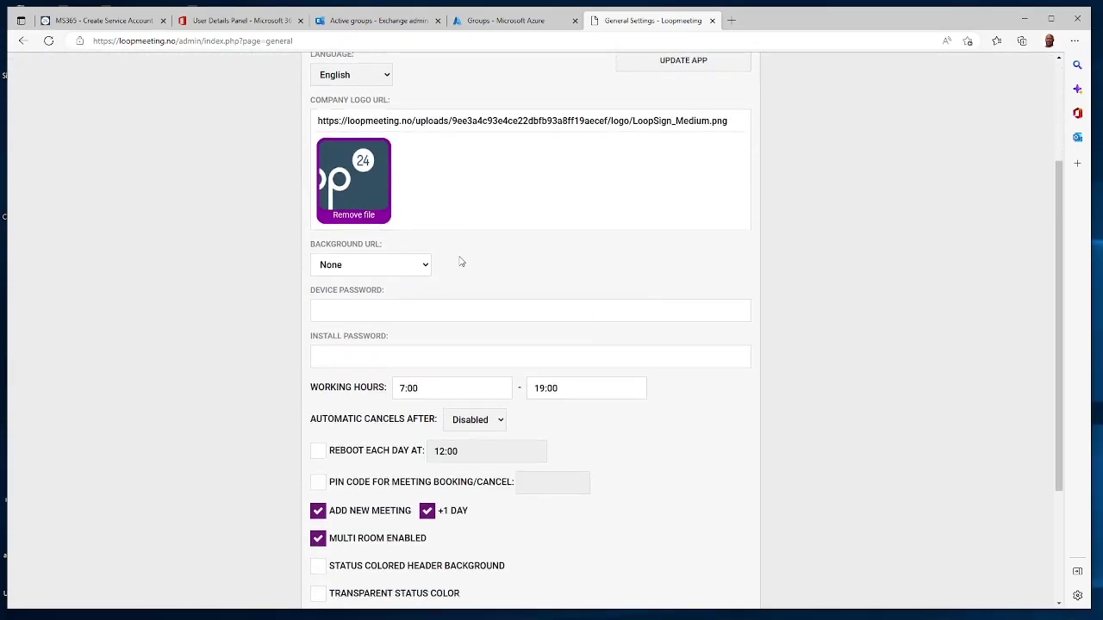
left_click(426, 267)
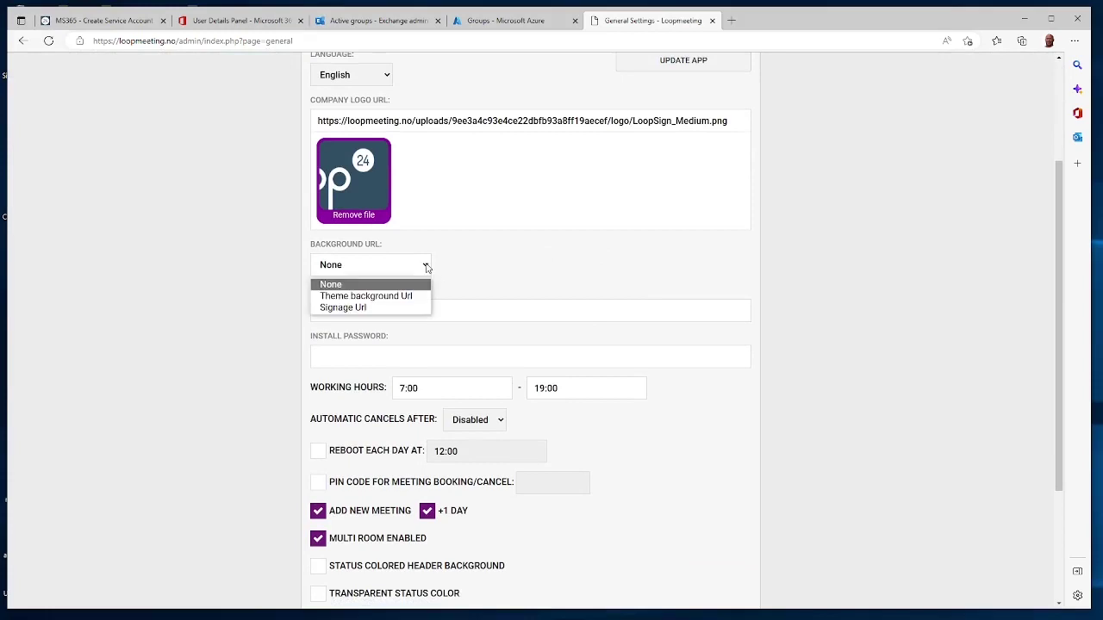
left_click(412, 296)
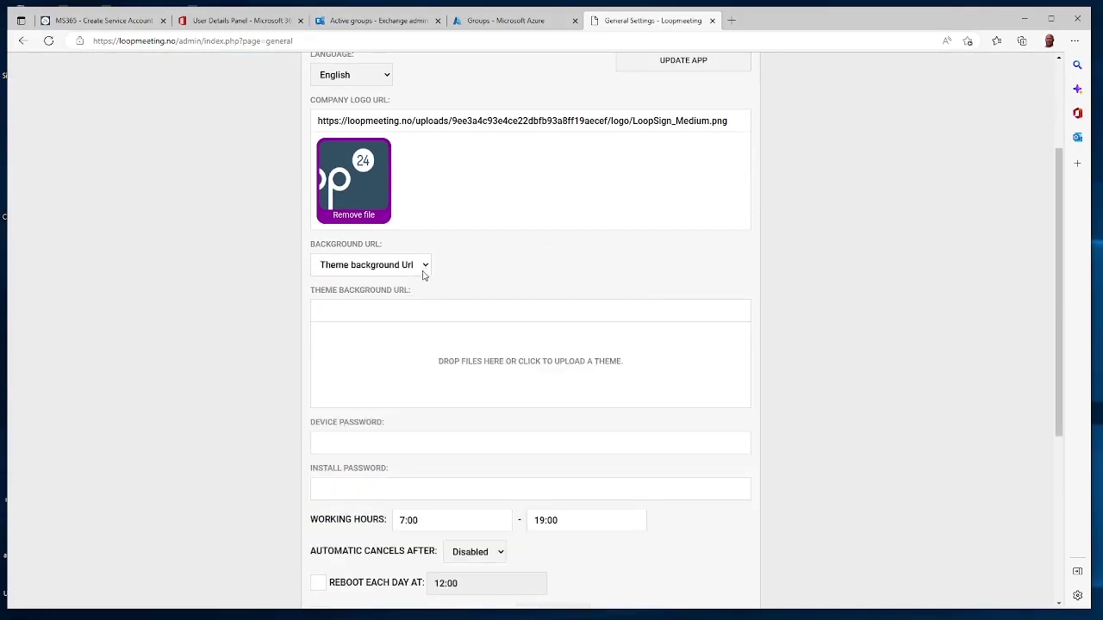
left_click(423, 276)
left_click(405, 307)
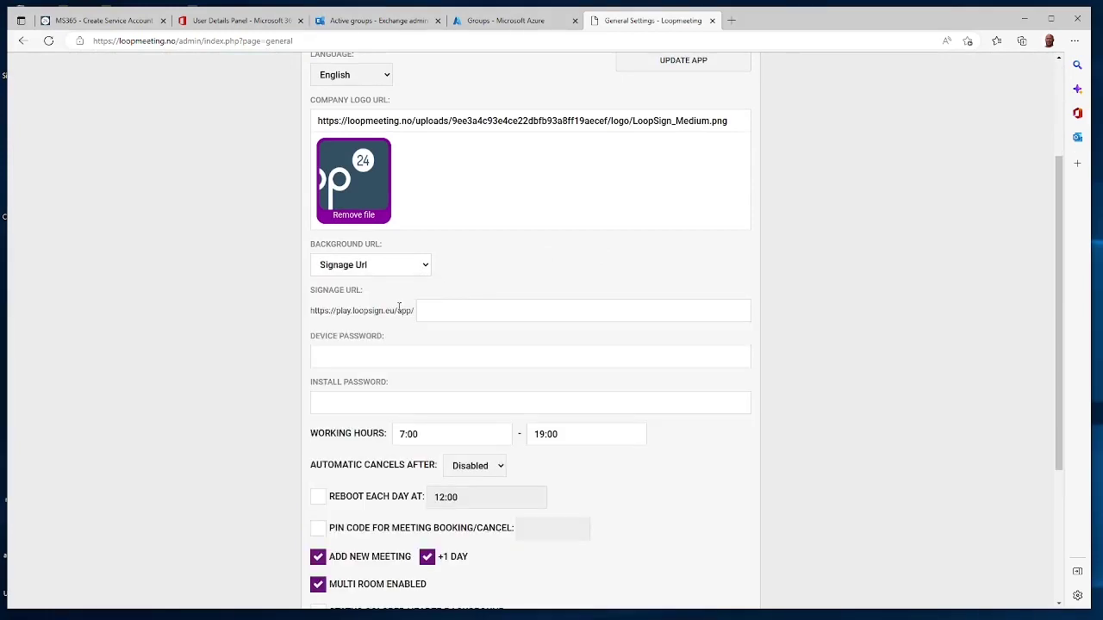
left_click(420, 267)
left_click(406, 284)
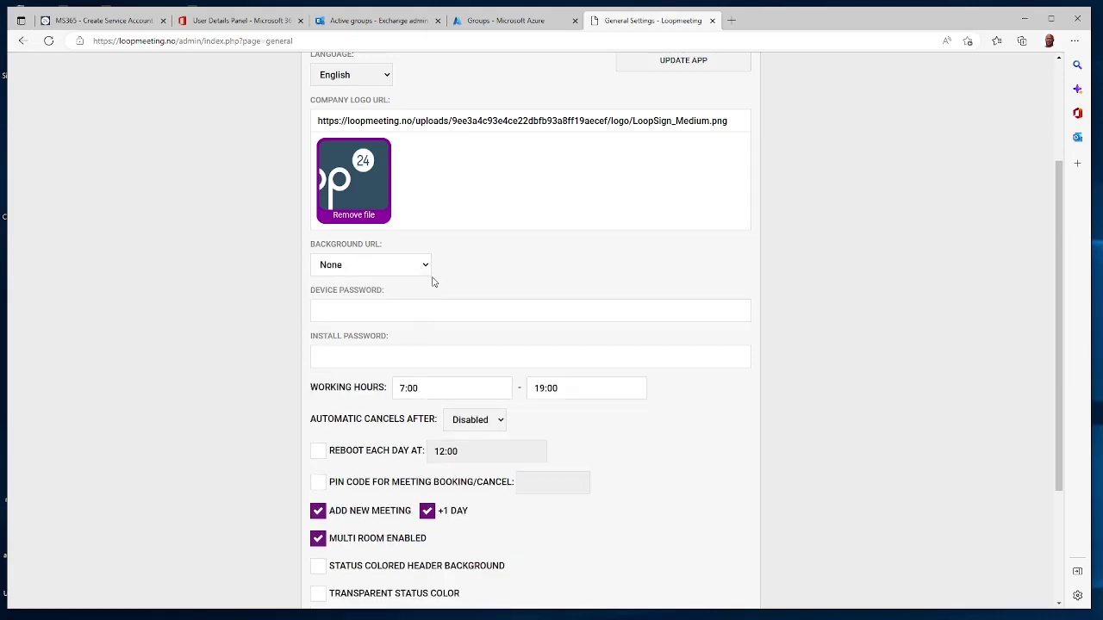
scroll(667, 396, "down", 3)
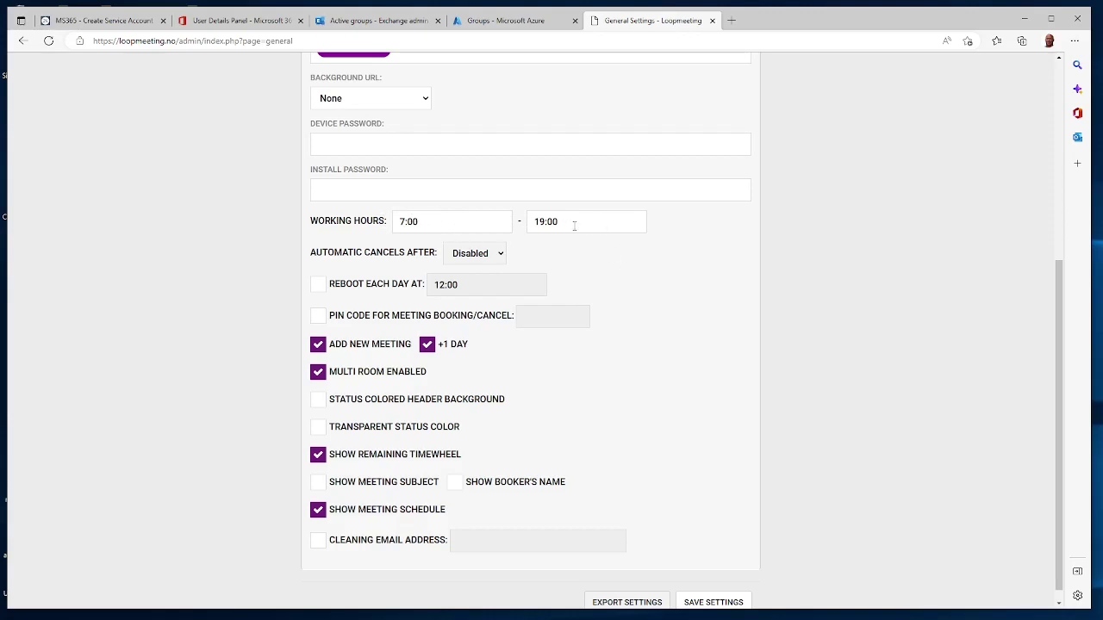
- Try 15 min for Automatic Cancels After, then set it back to Disabled
left_click(487, 255)
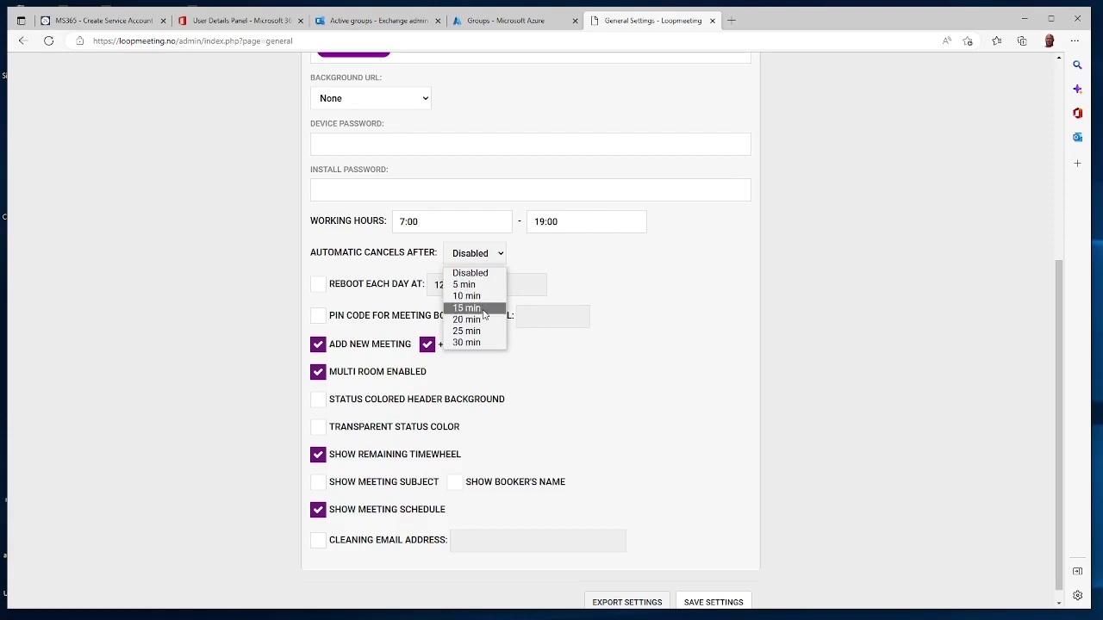
left_click(480, 308)
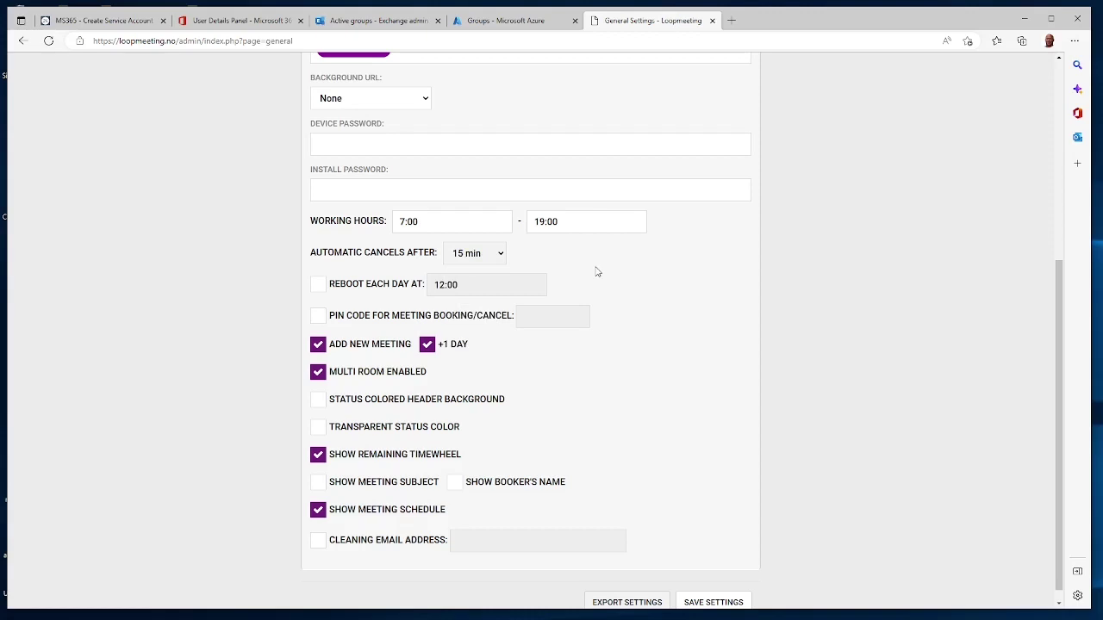
left_click(474, 255)
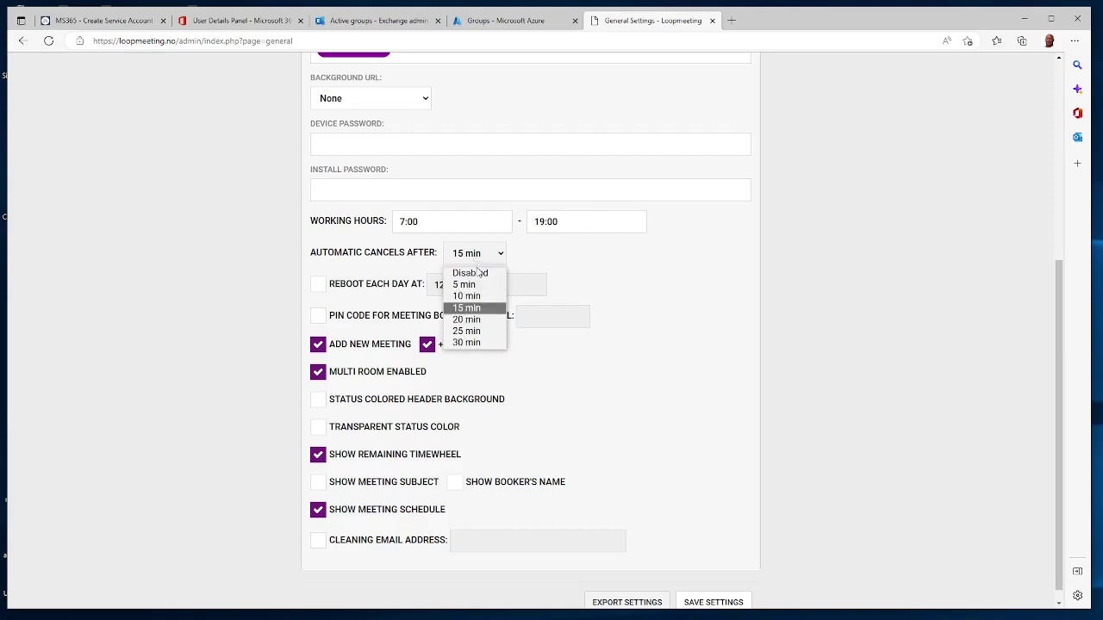
left_click(475, 274)
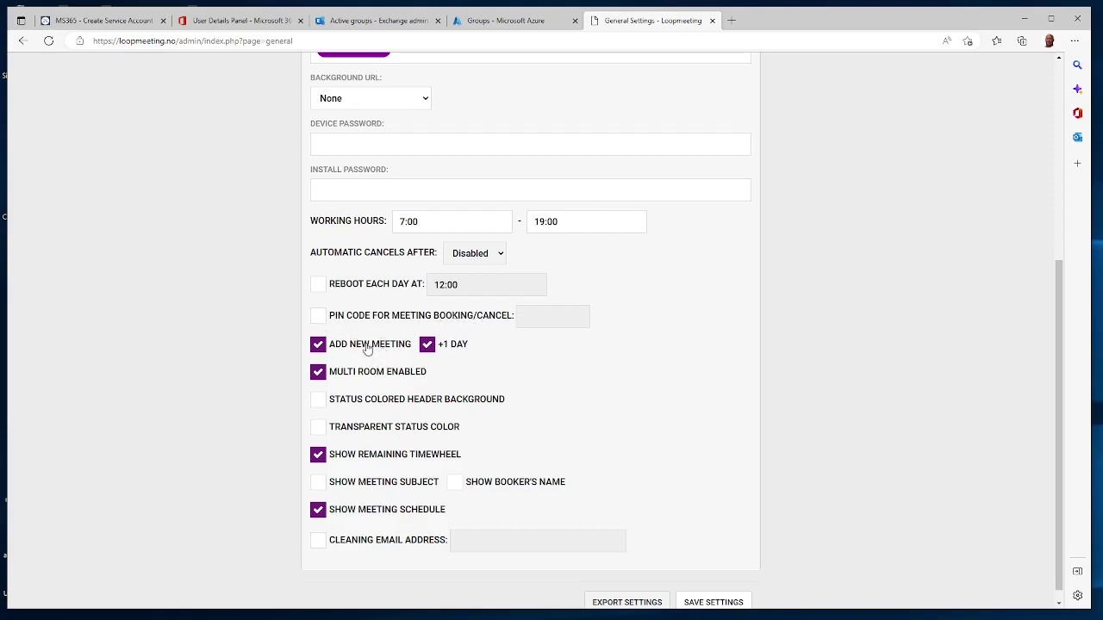
- Uncheck the +1 DAY booking option and Show Meeting Schedule
left_click(425, 346)
left_click(426, 349)
left_click(428, 349)
left_click(374, 513)
- Go from the service account guide back to Loop24 Support and read through the Configure Central Admin Console guide
left_click(128, 22)
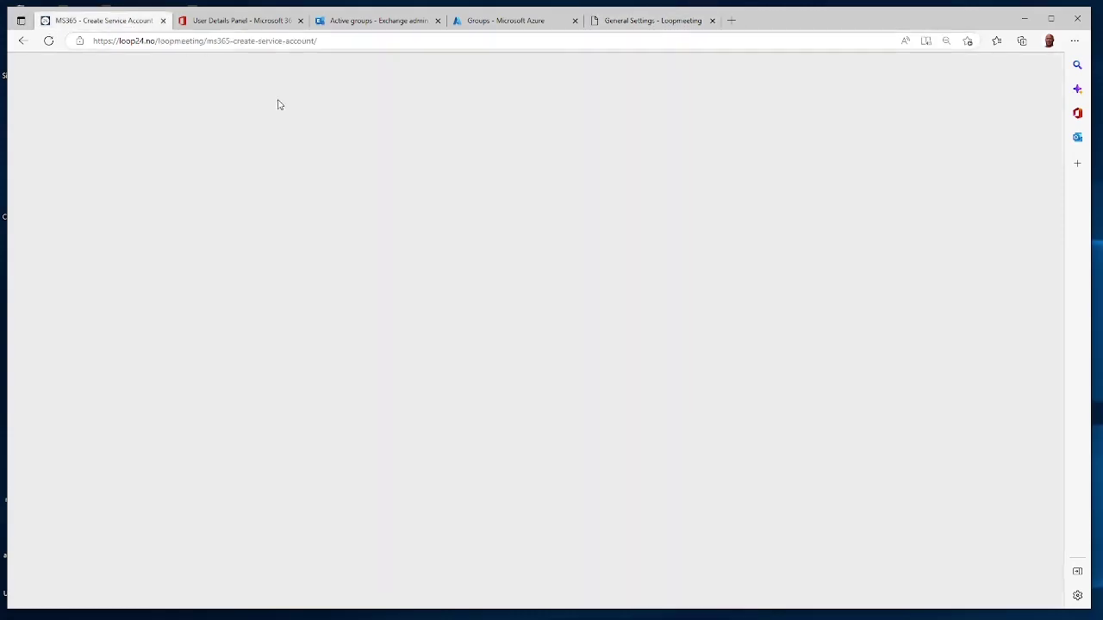
scroll(800, 272, "up", 15)
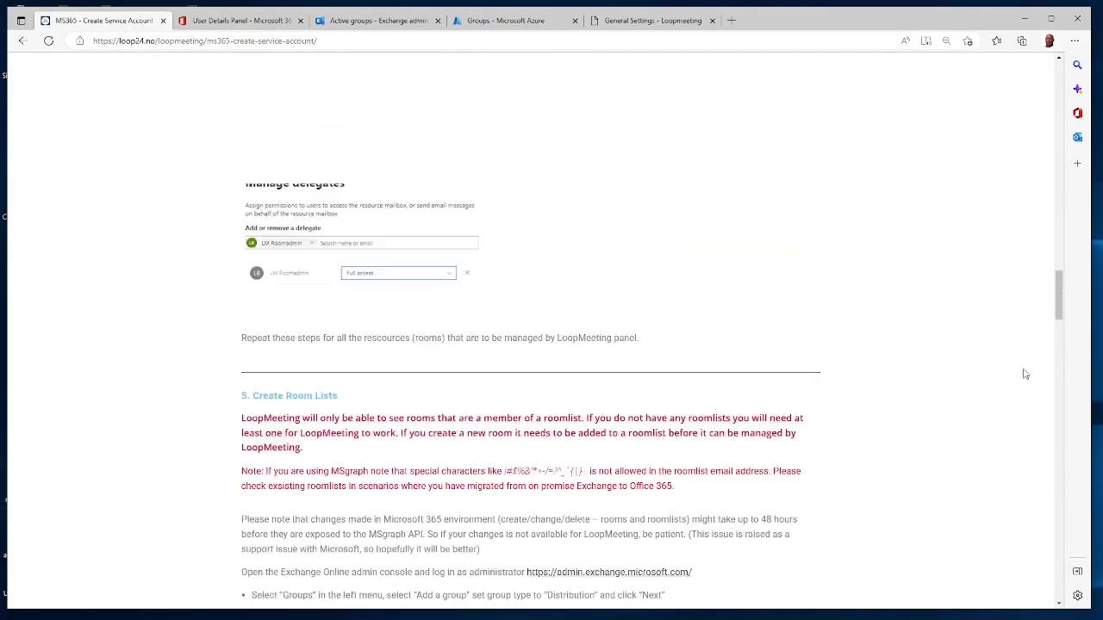
left_click_drag(1062, 266, 1061, 69)
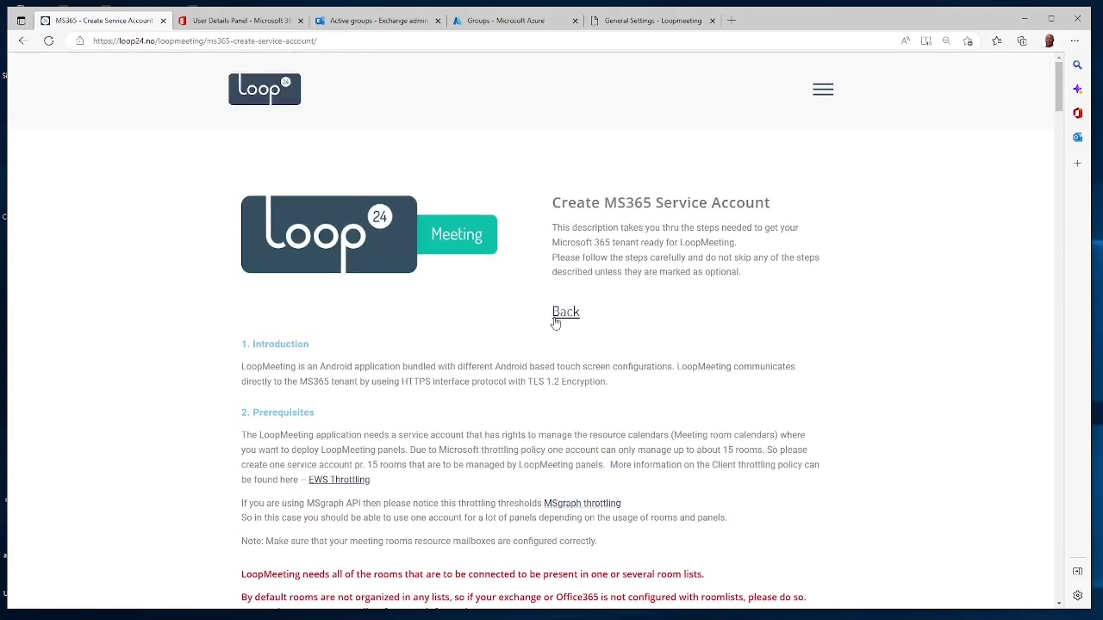
left_click(555, 321)
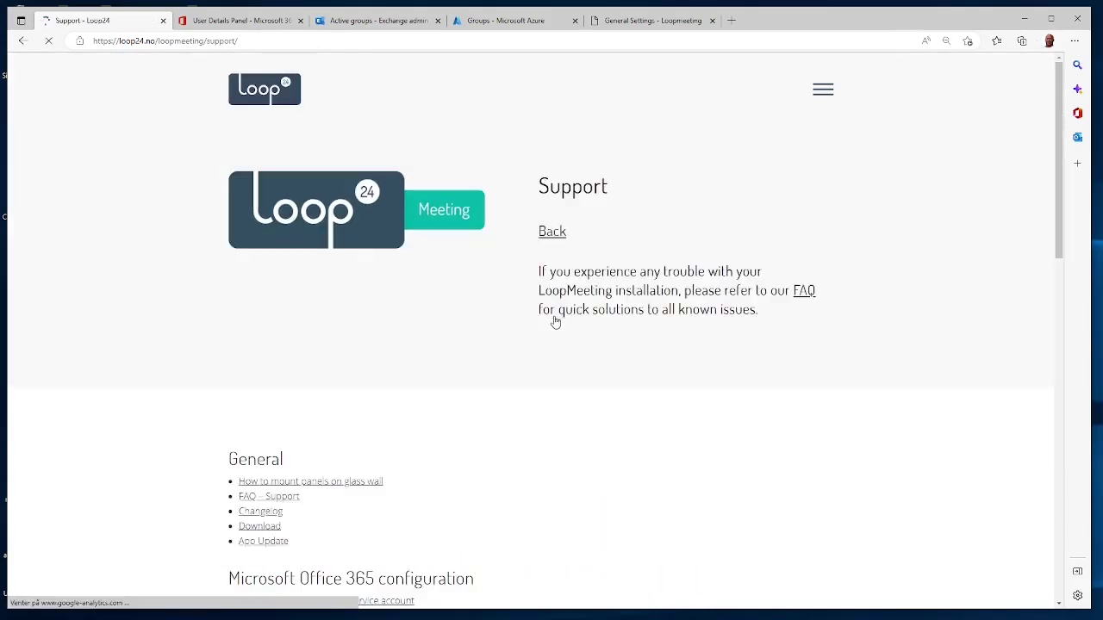
scroll(370, 433, "down", 5)
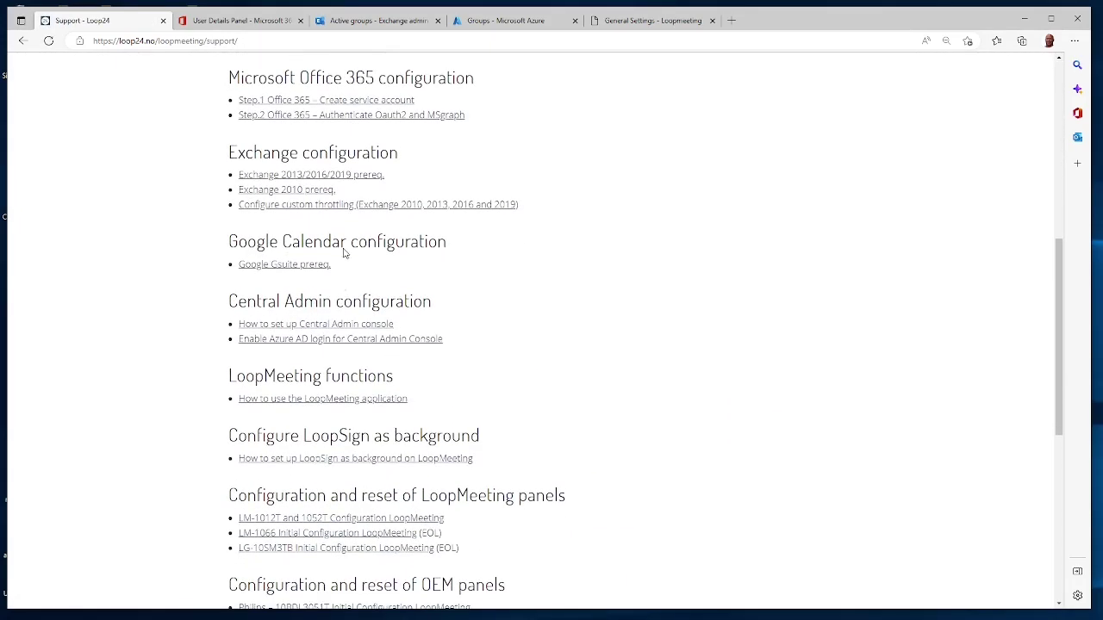
left_click(336, 326)
scroll(645, 372, "down", 2)
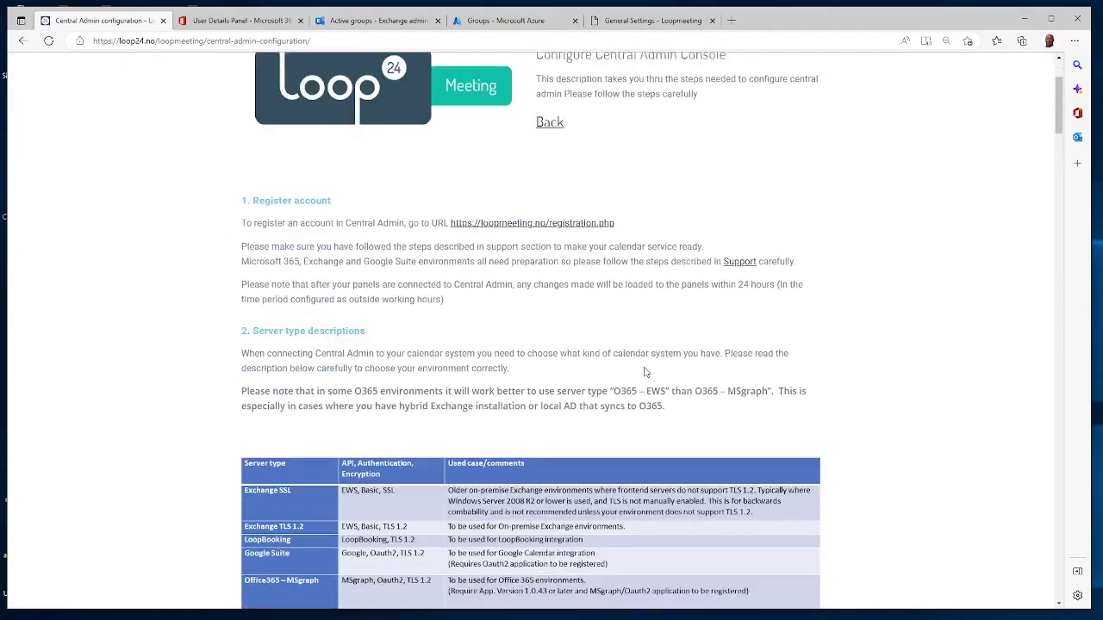
scroll(646, 372, "down", 15)
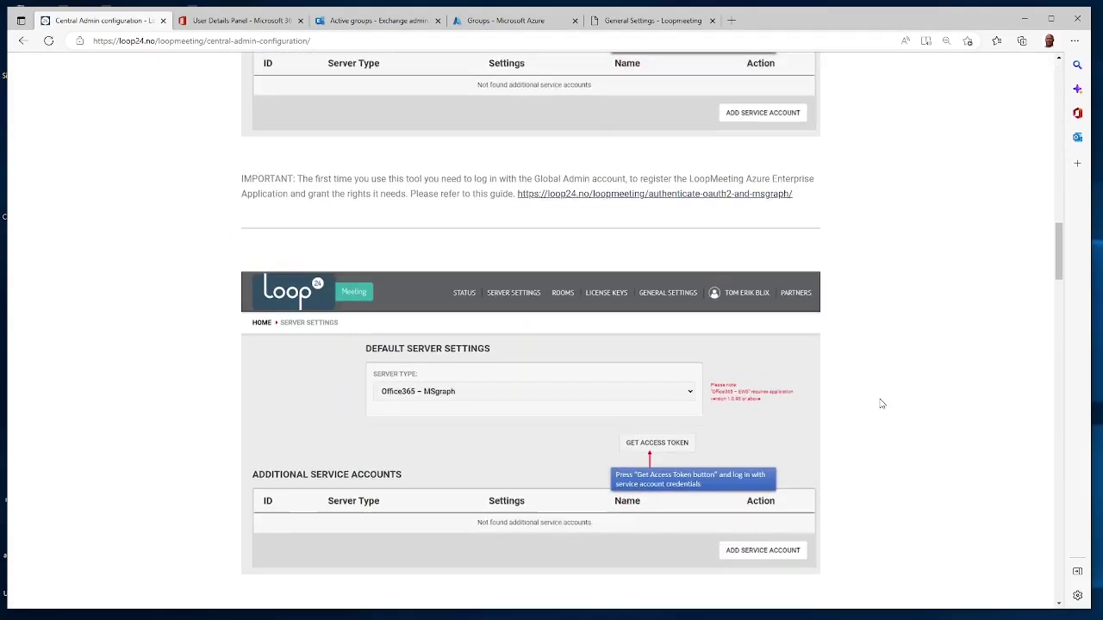
scroll(880, 404, "down", 10)
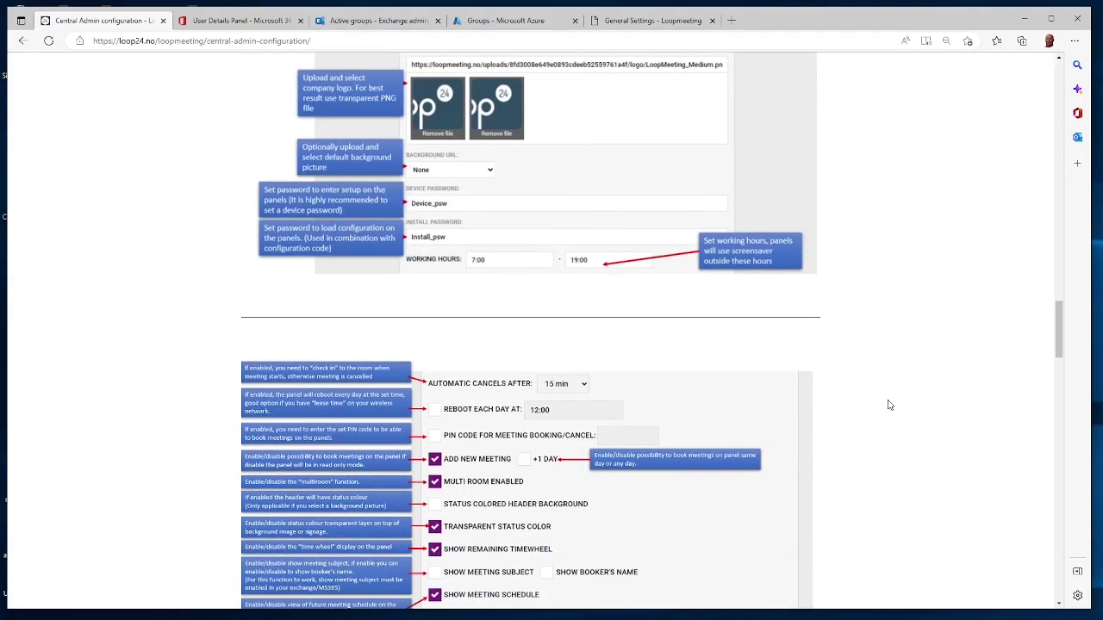
scroll(889, 405, "down", 4)
scroll(889, 405, "up", 10)
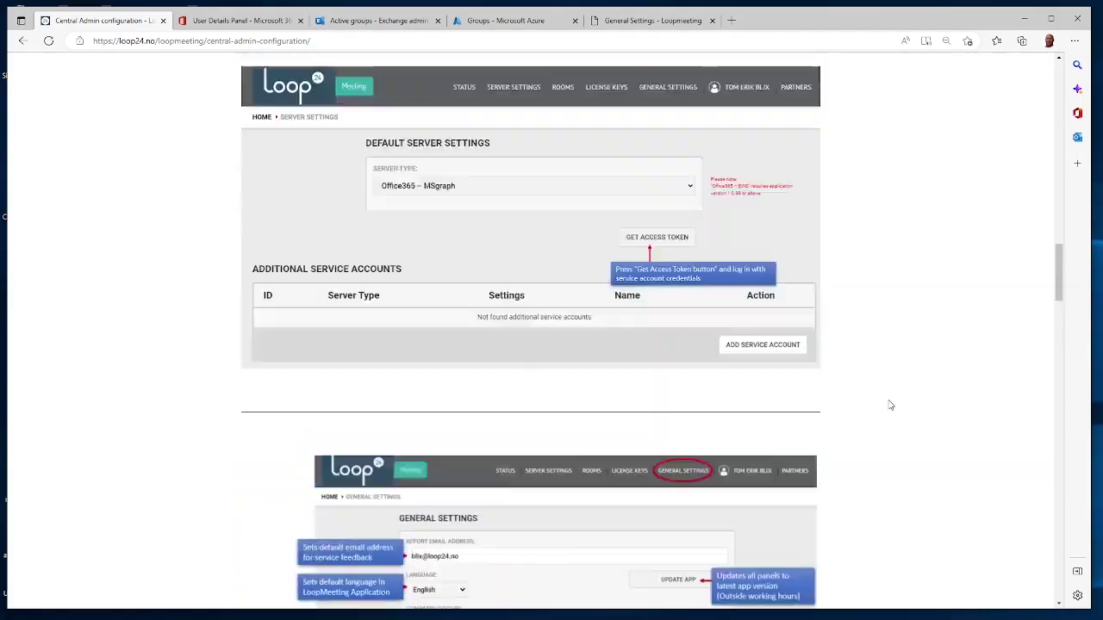
scroll(890, 405, "up", 15)
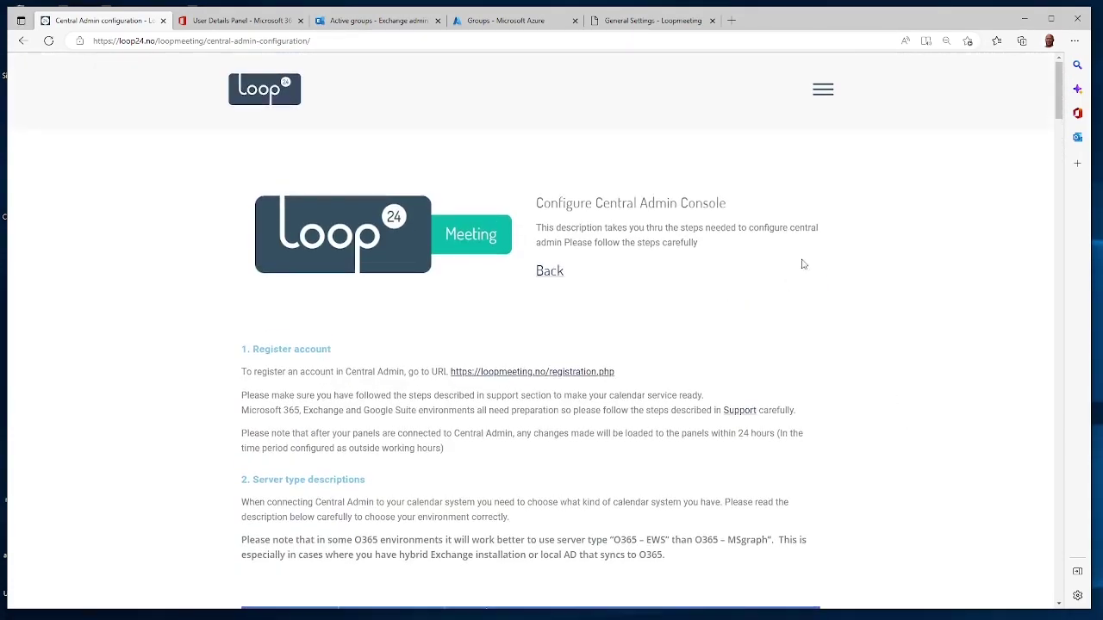
- Save the general settings, then give Berlin capacity 16 with screen, video conferencing and whiteboard, and save
left_click(643, 23)
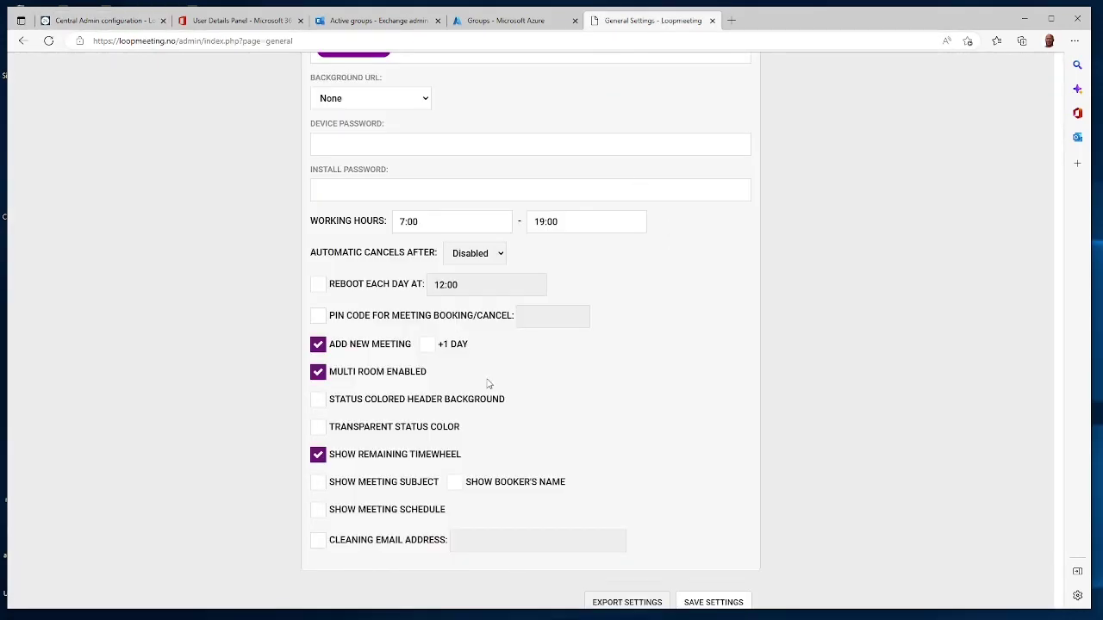
left_click(724, 601)
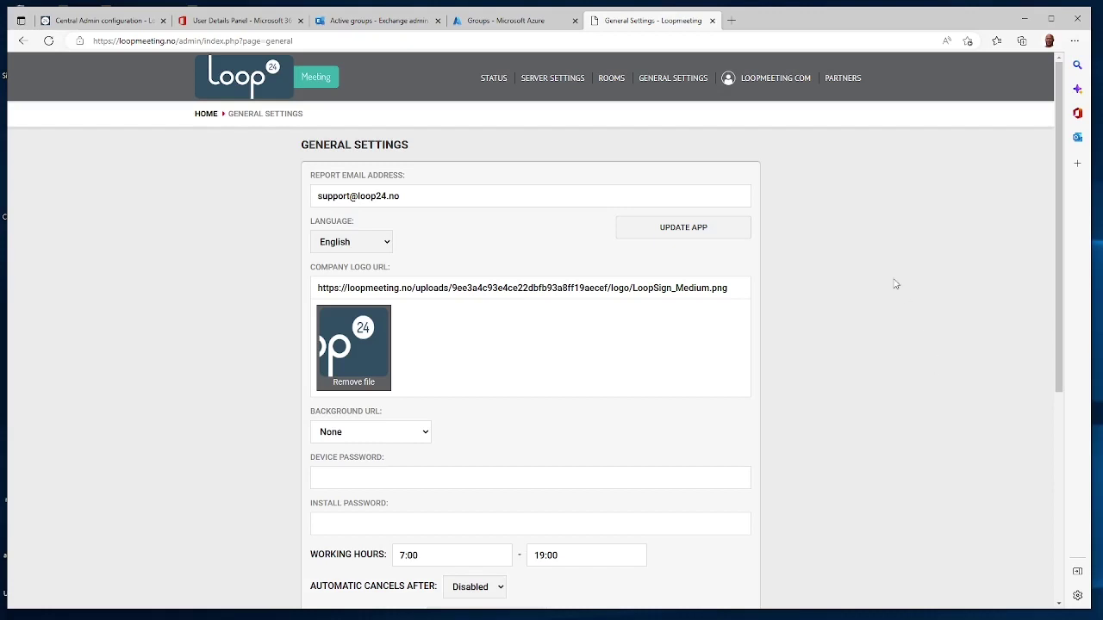
left_click(611, 79)
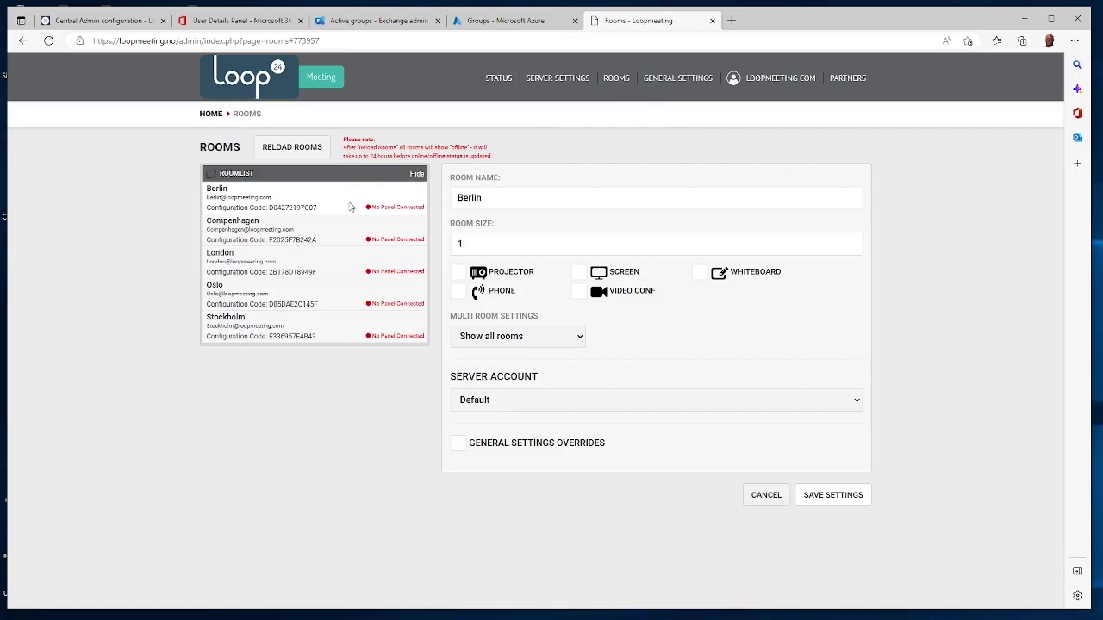
left_click_drag(465, 244, 447, 251)
type("16")
left_click(578, 274)
left_click(578, 292)
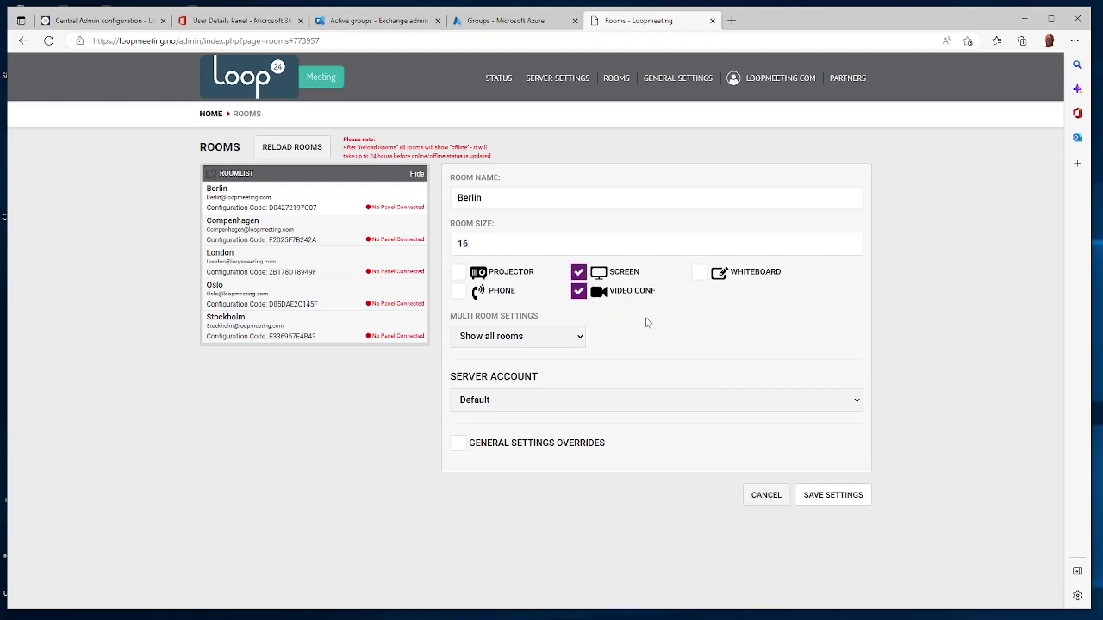
left_click(699, 273)
left_click(839, 498)
- Leave General Settings Overrides unchecked for Berlin and save the room
left_click(580, 445)
scroll(635, 450, "down", 2)
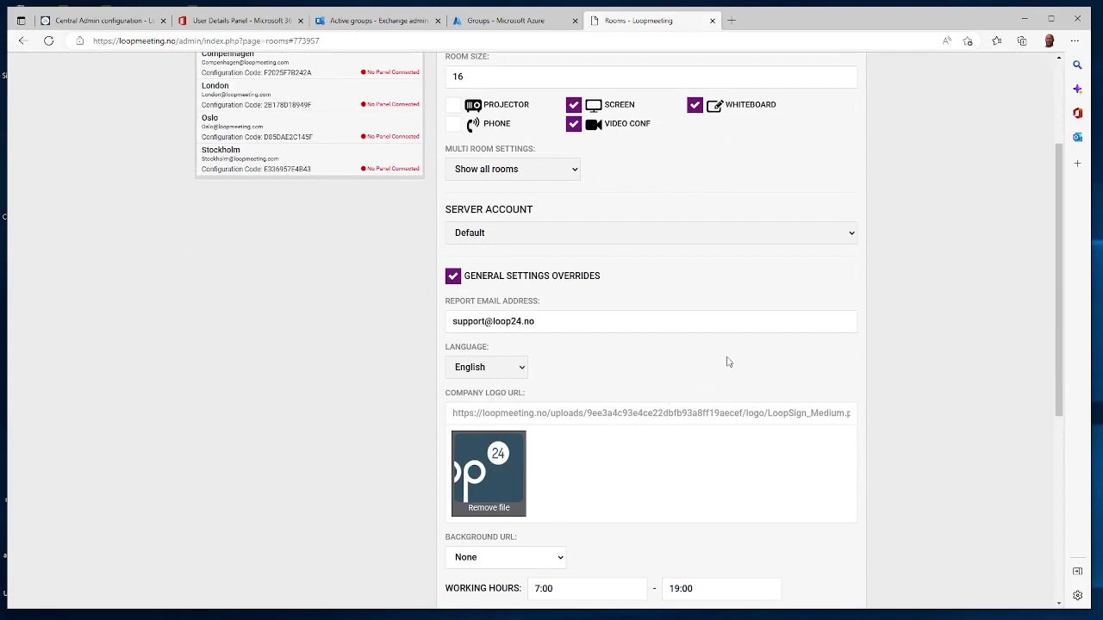
scroll(629, 354, "down", 2)
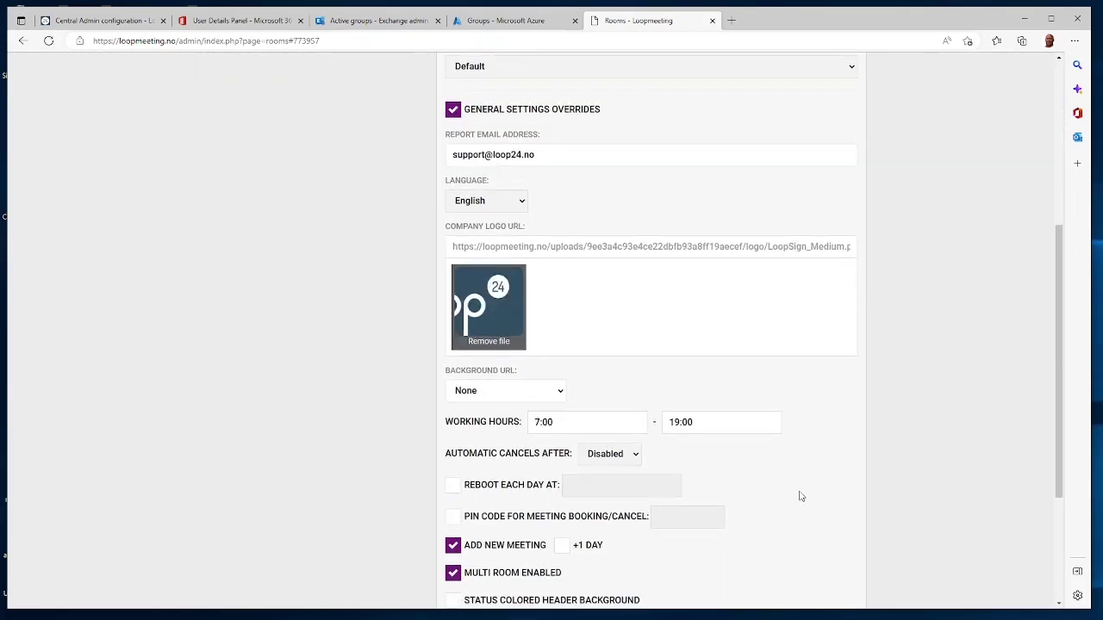
scroll(799, 496, "down", 3)
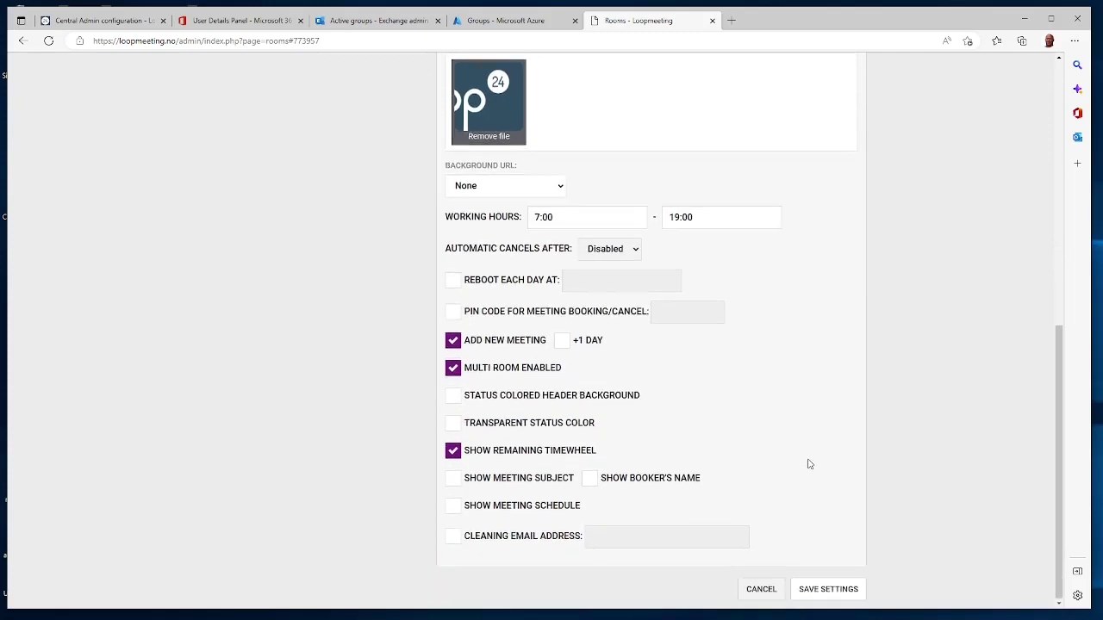
scroll(808, 464, "up", 6)
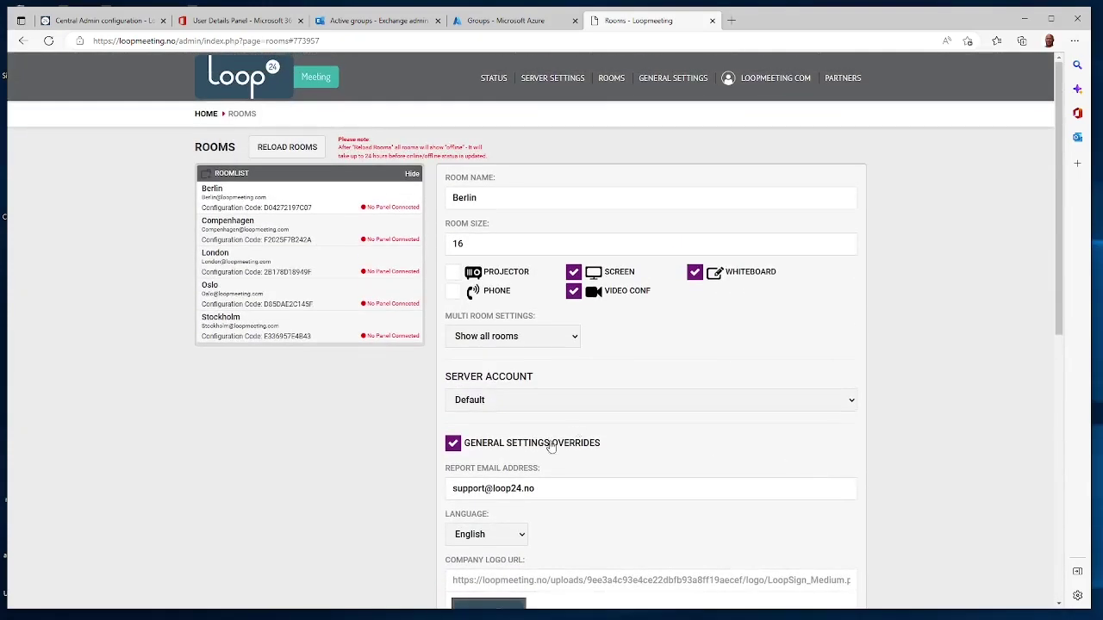
left_click(551, 445)
left_click(825, 495)
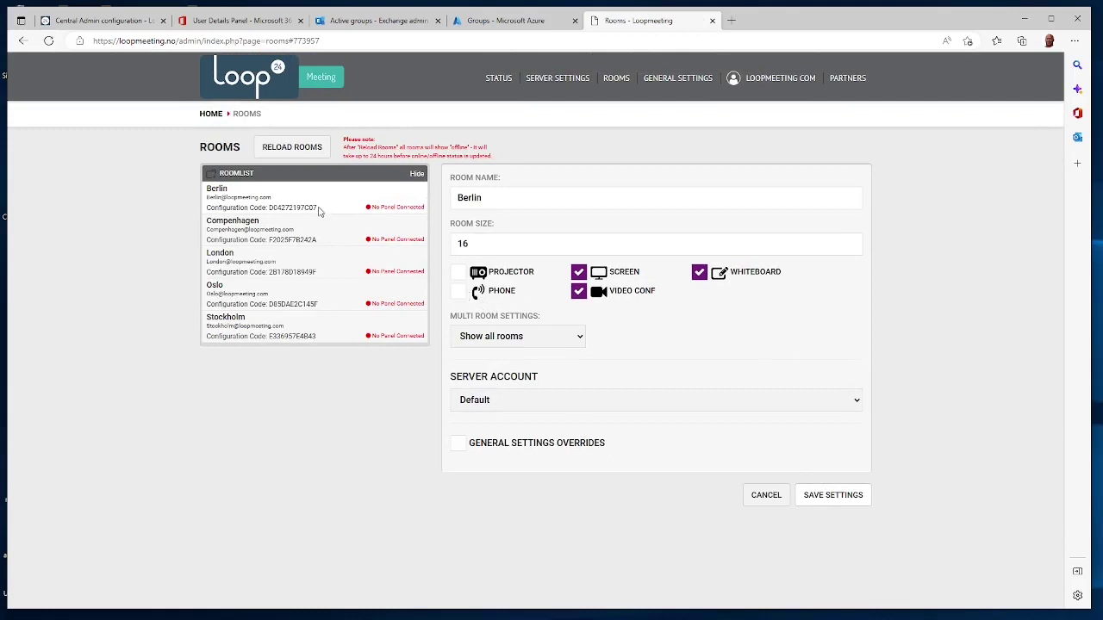
- Copy Berlin's configuration code, save the device and install passwords, then bring the panel emulator forward
left_click_drag(316, 208, 273, 216)
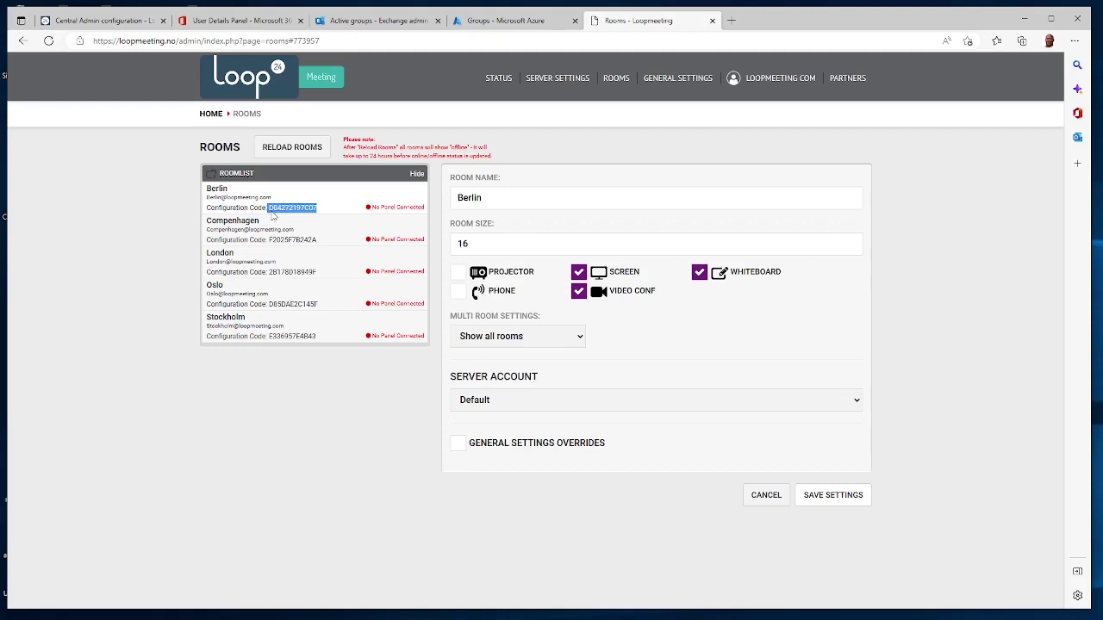
left_click(666, 80)
scroll(504, 379, "down", 2)
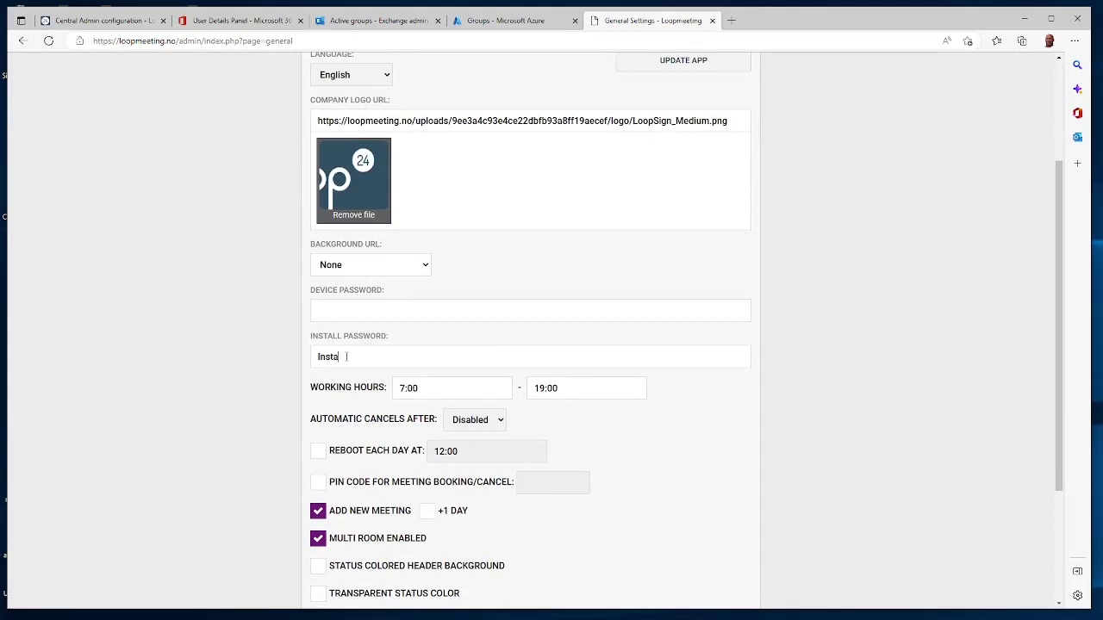
left_click(345, 350)
scroll(896, 417, "down", 2)
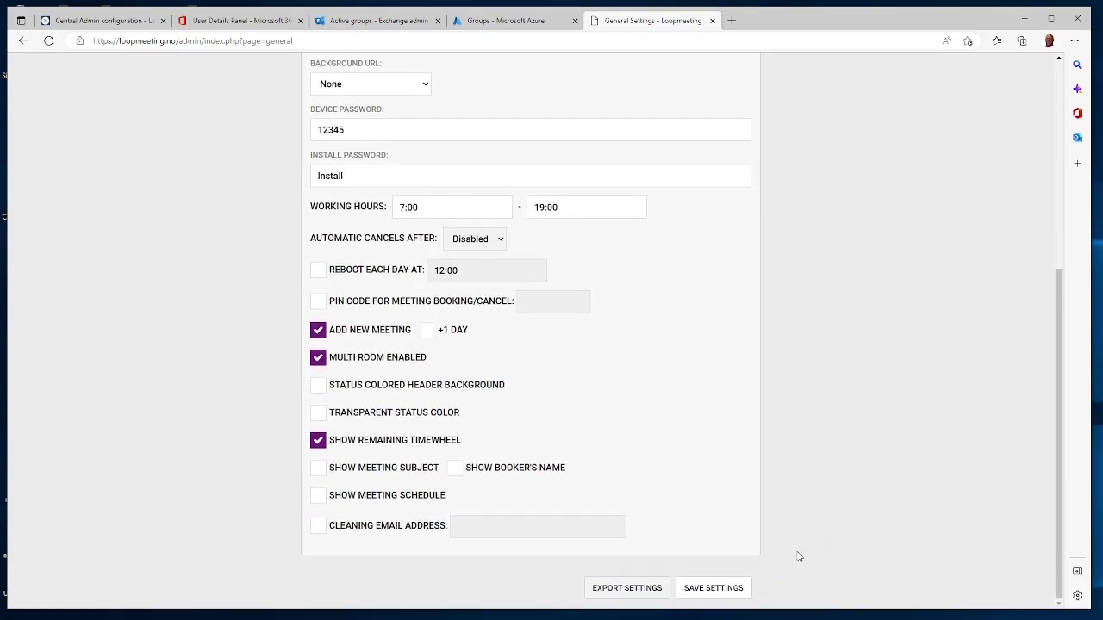
left_click(739, 591)
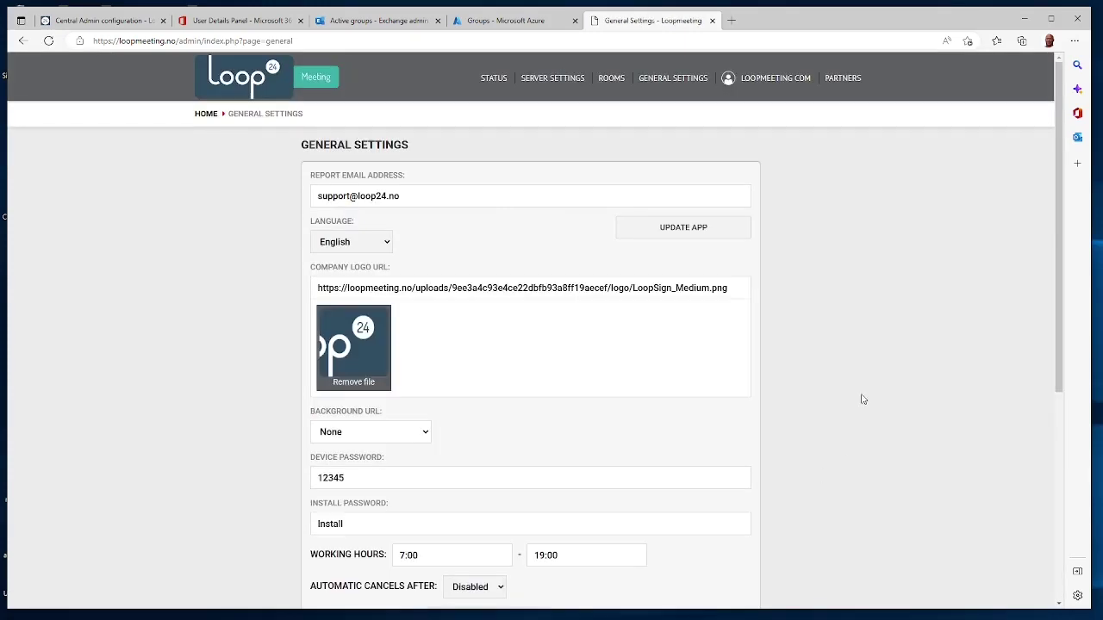
left_click(603, 78)
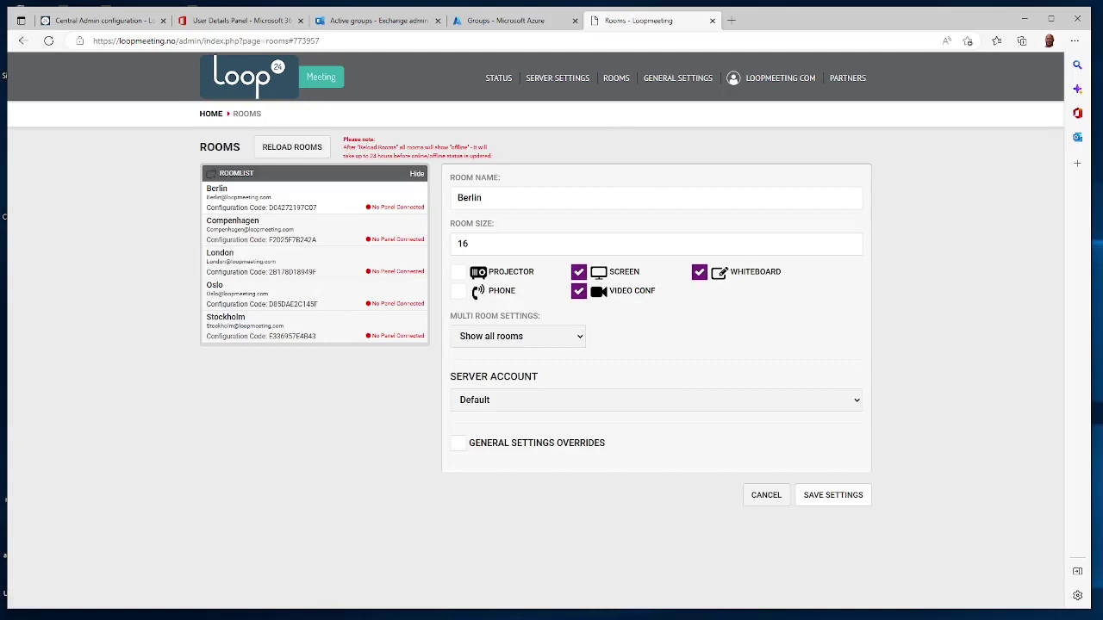
left_click_drag(1102, 220, 575, 57)
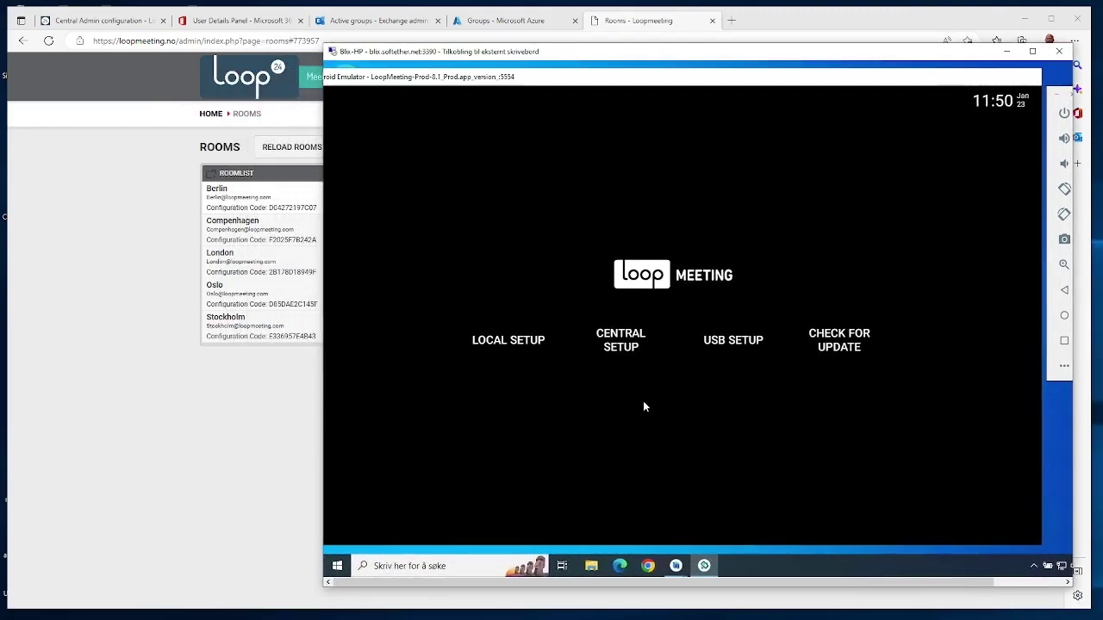
- Run Central Setup on the panel with Berlin's configuration code and the install password, then finish
left_click(614, 345)
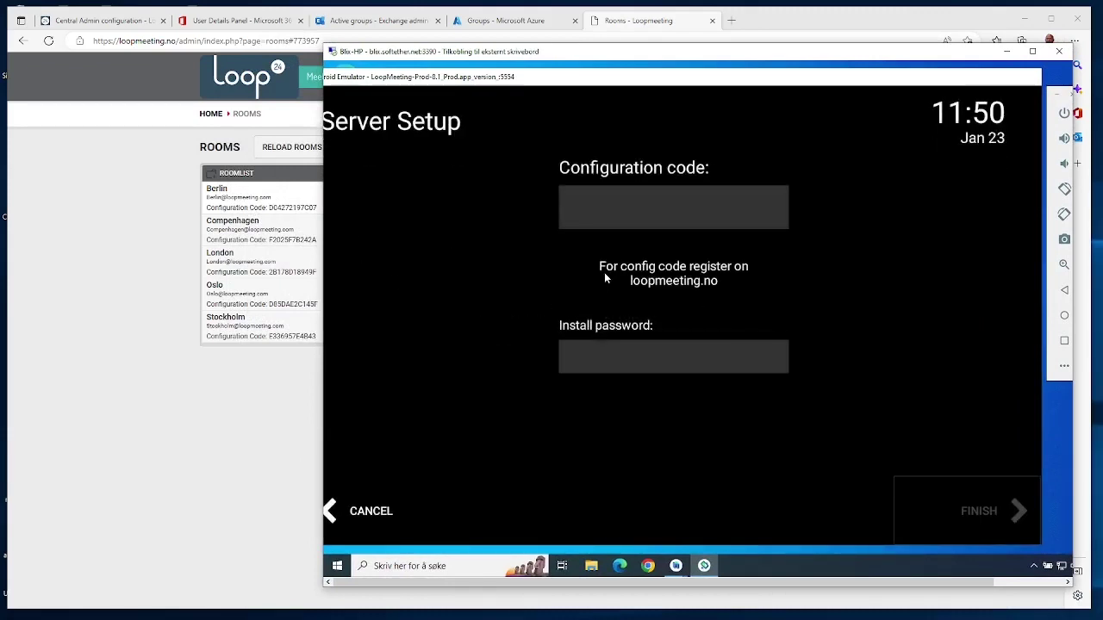
left_click(614, 207)
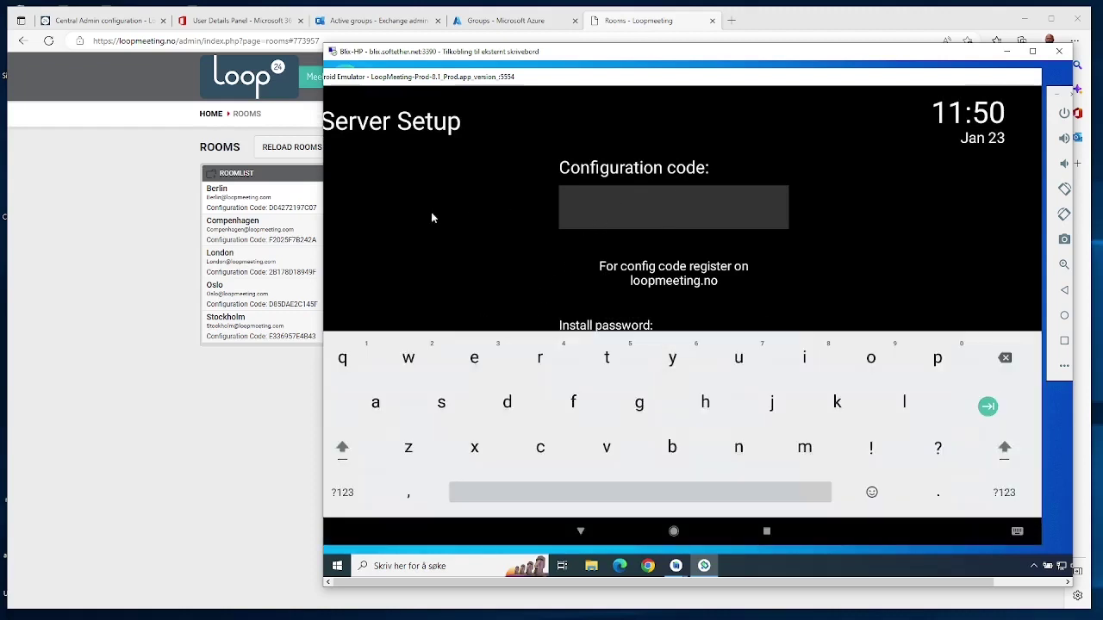
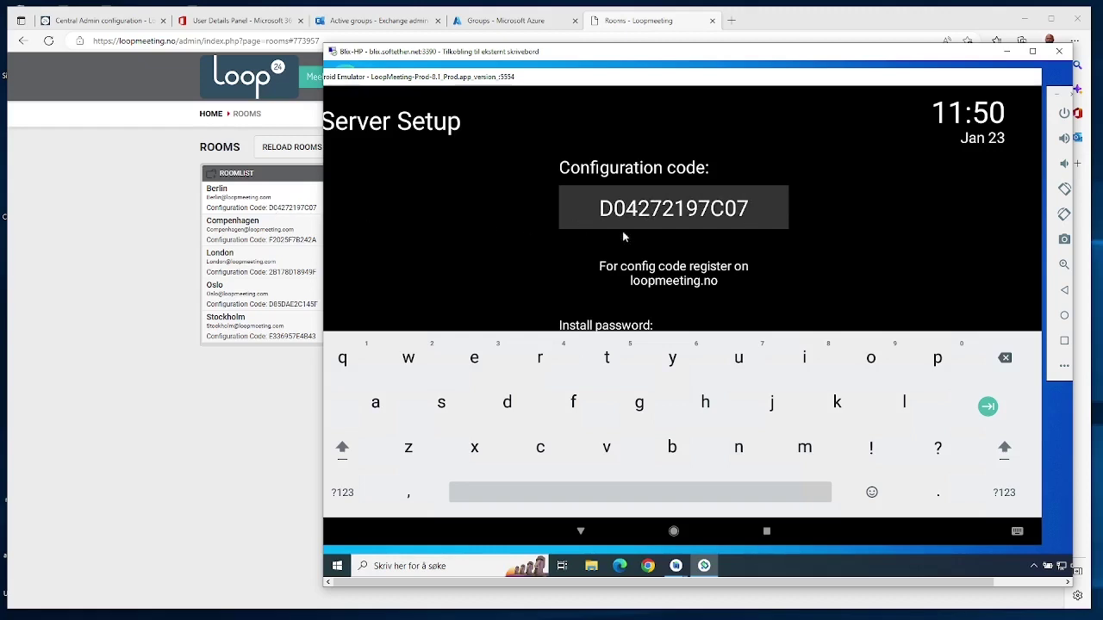
left_click(988, 406)
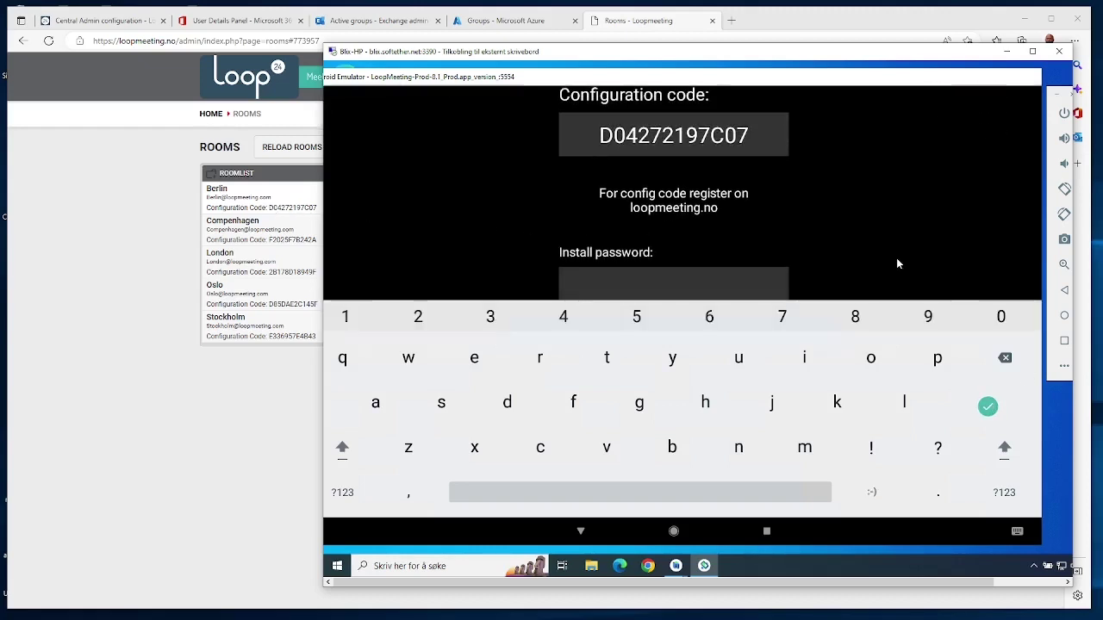
left_click(988, 407)
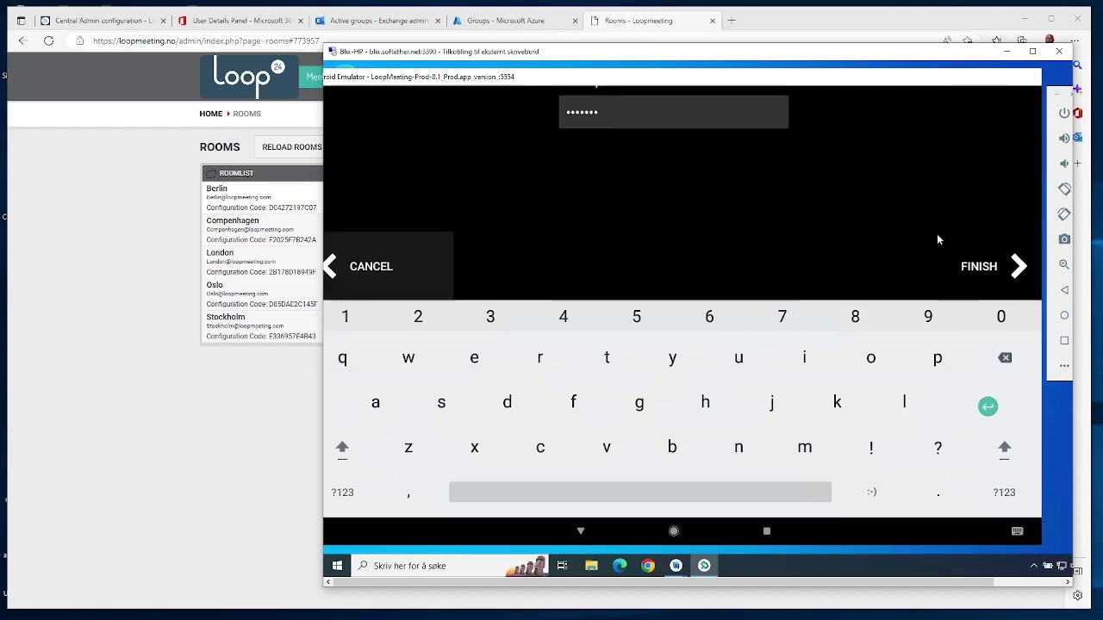
left_click(981, 267)
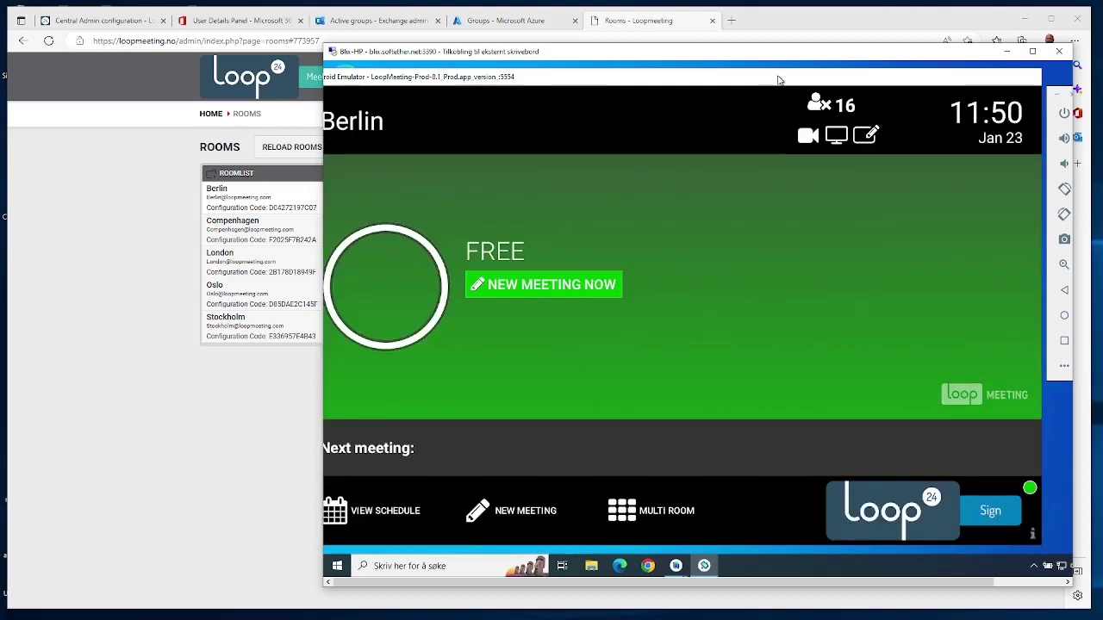
- Browse the Multi Room overview and London's schedule, return to Berlin's home screen, then the admin portal
left_click_drag(778, 81, 783, 76)
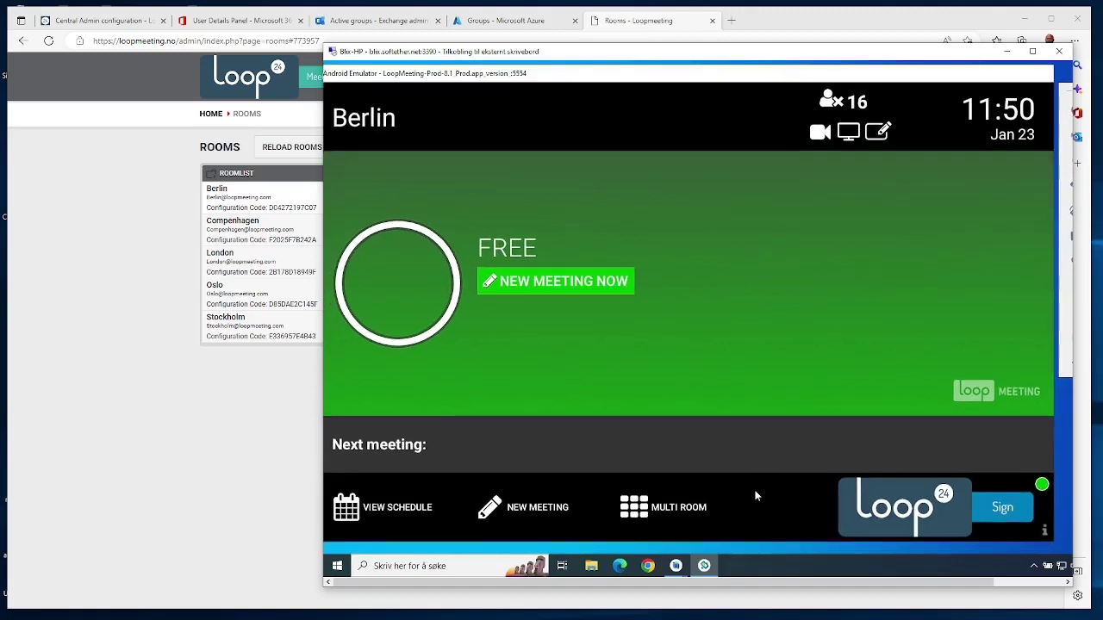
left_click(771, 298)
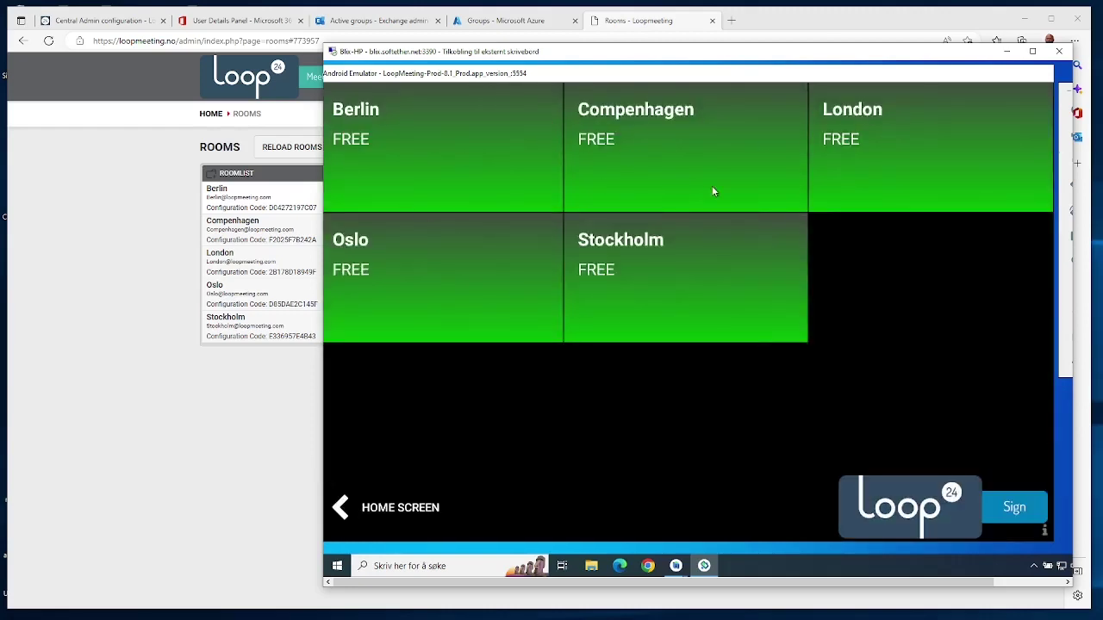
left_click(847, 167)
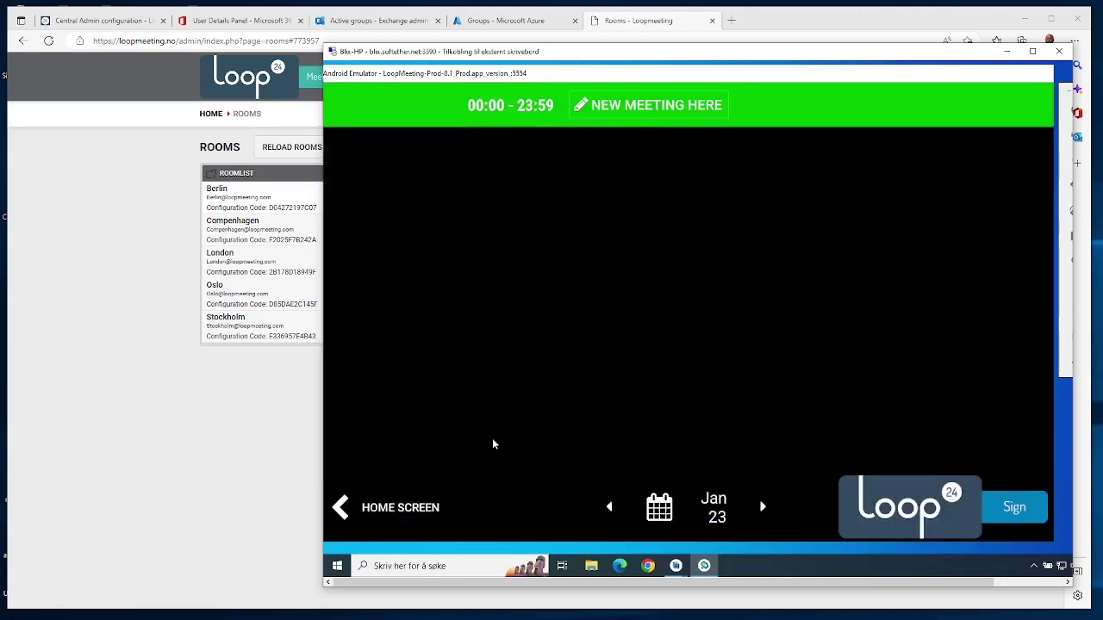
left_click(397, 512)
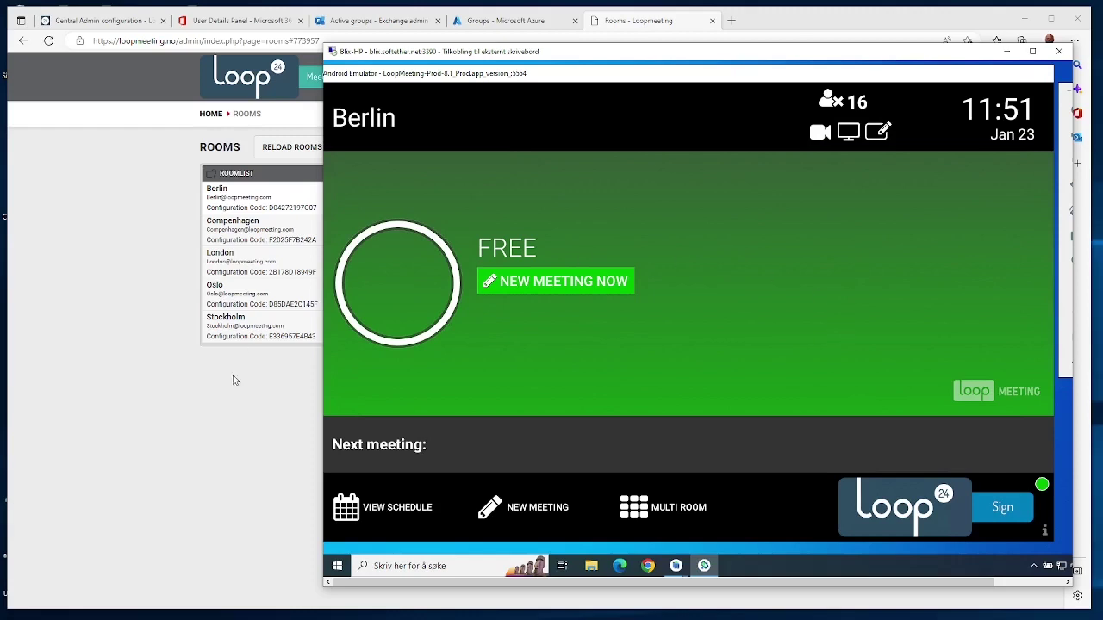
left_click(209, 430)
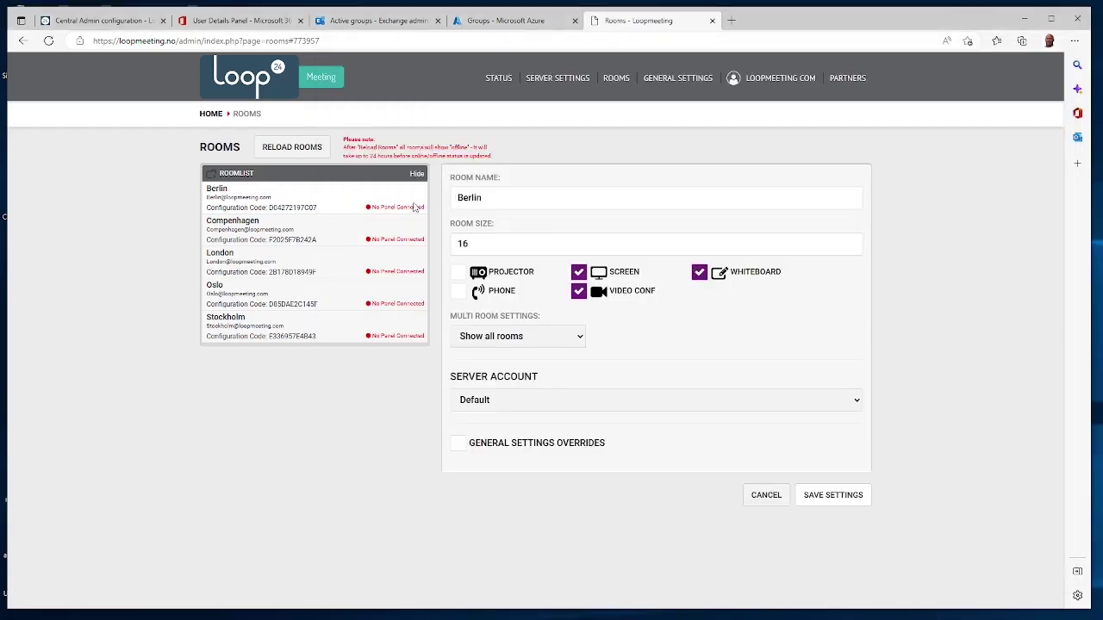
- Replace the company logo in General Settings with LoopMeeting_Medium.png
left_click(661, 79)
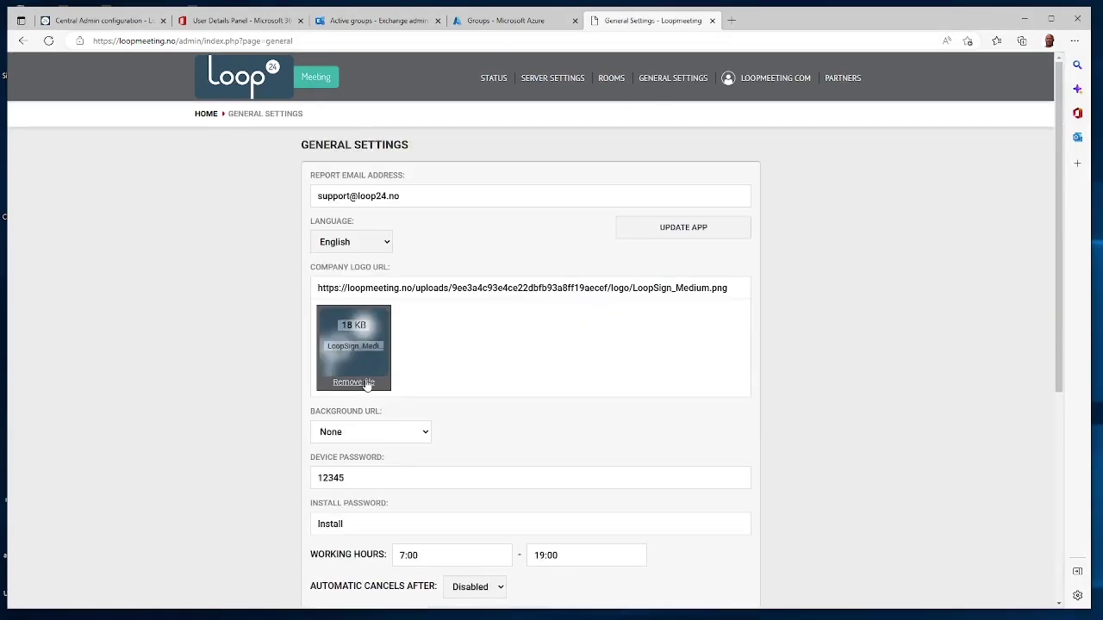
left_click(365, 384)
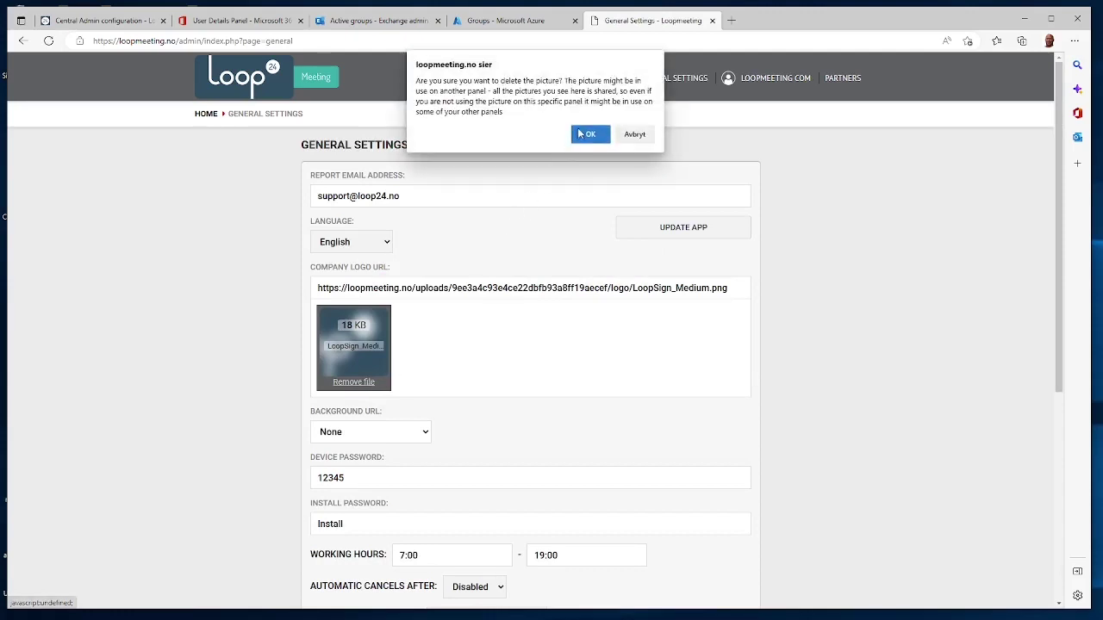
left_click(581, 134)
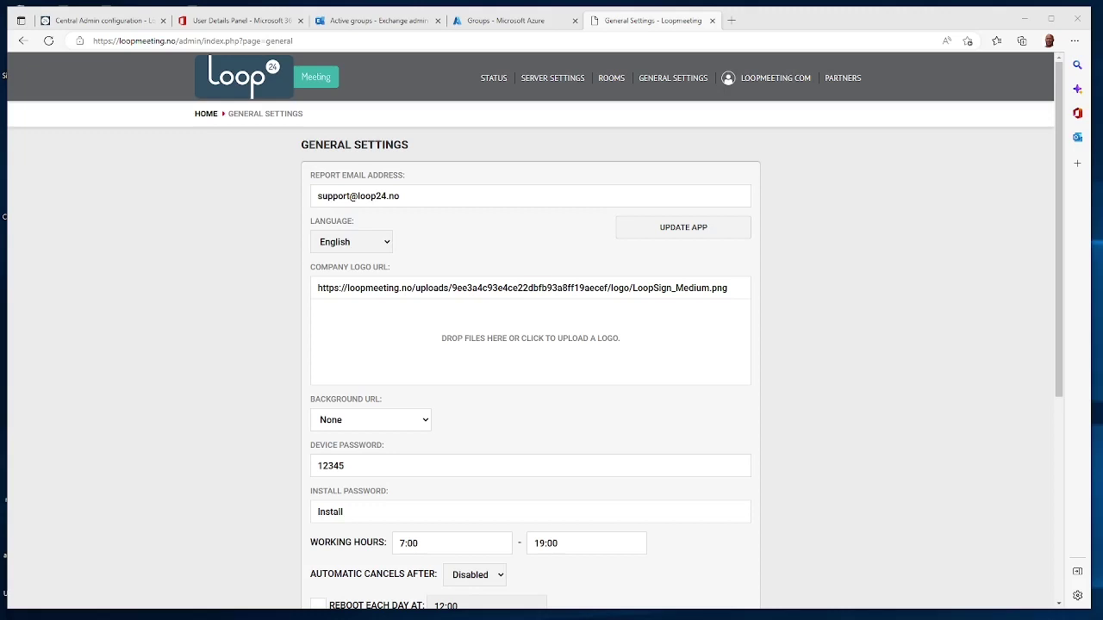
left_click_drag(982, 336, 671, 335)
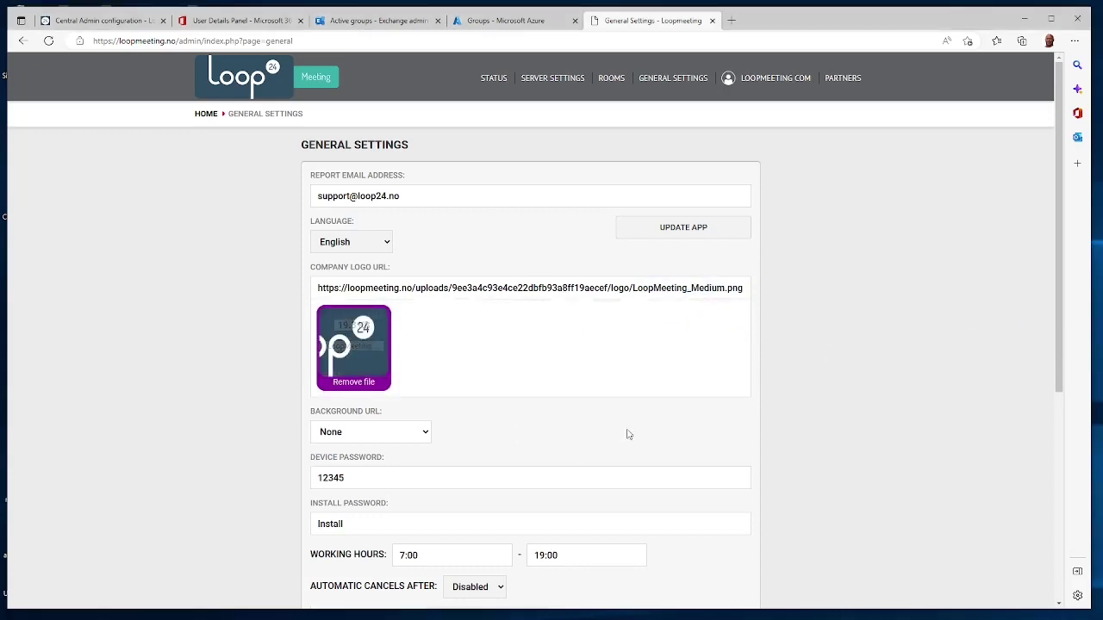
- Save the general settings and bring the panel emulator to the front
scroll(642, 413, "down", 4)
left_click(693, 590)
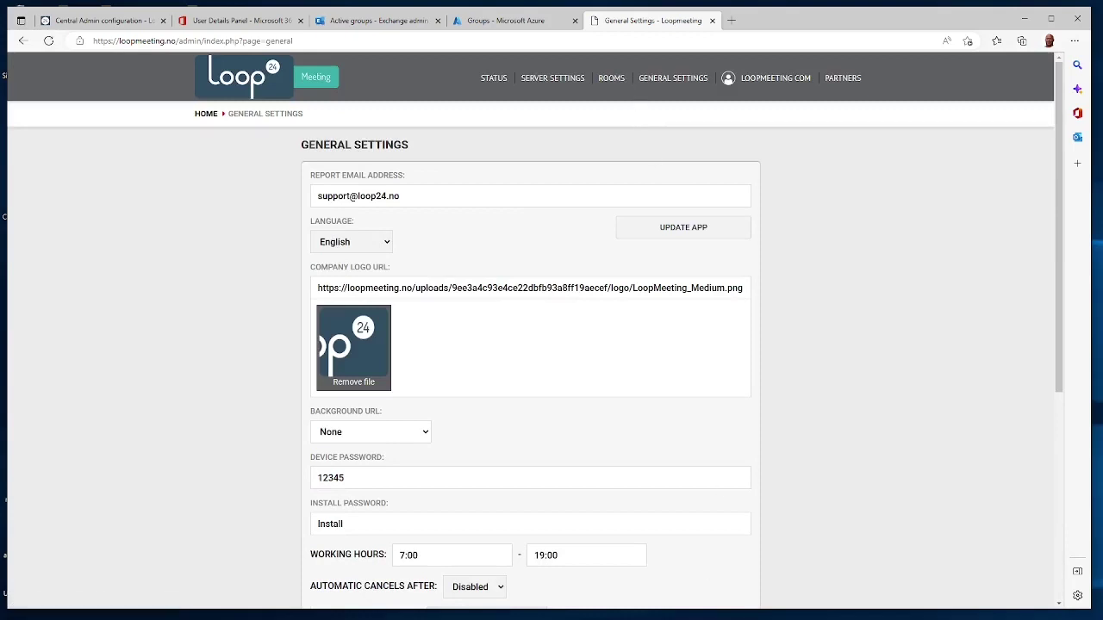
key("alt+Tab")
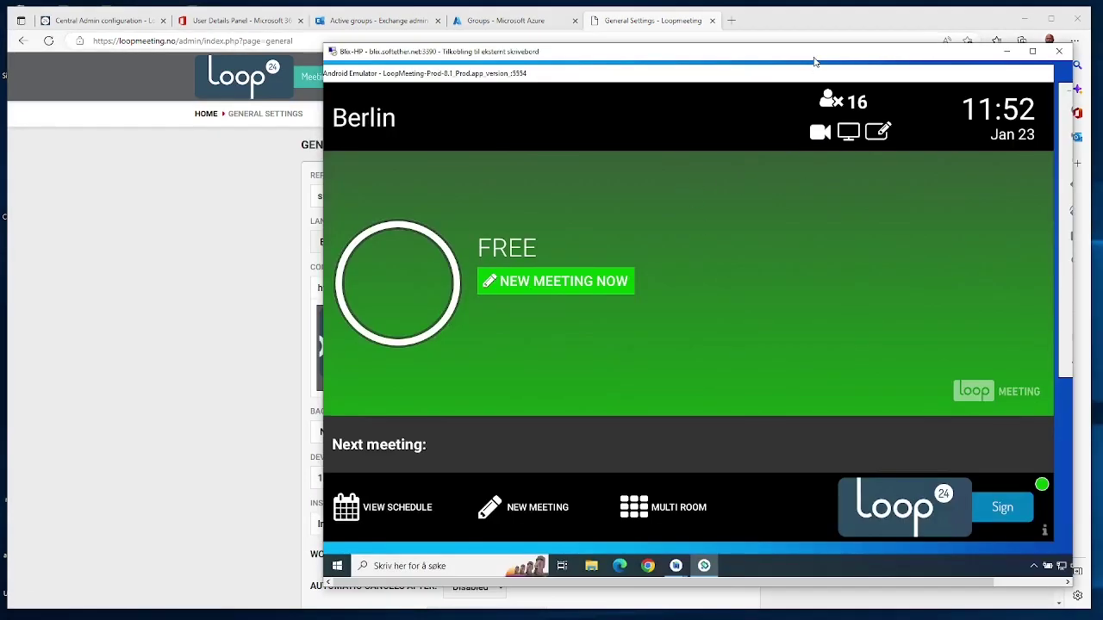
- Reload the Berlin panel's settings from its About screen to fetch the new logo
left_click_drag(814, 60, 770, 64)
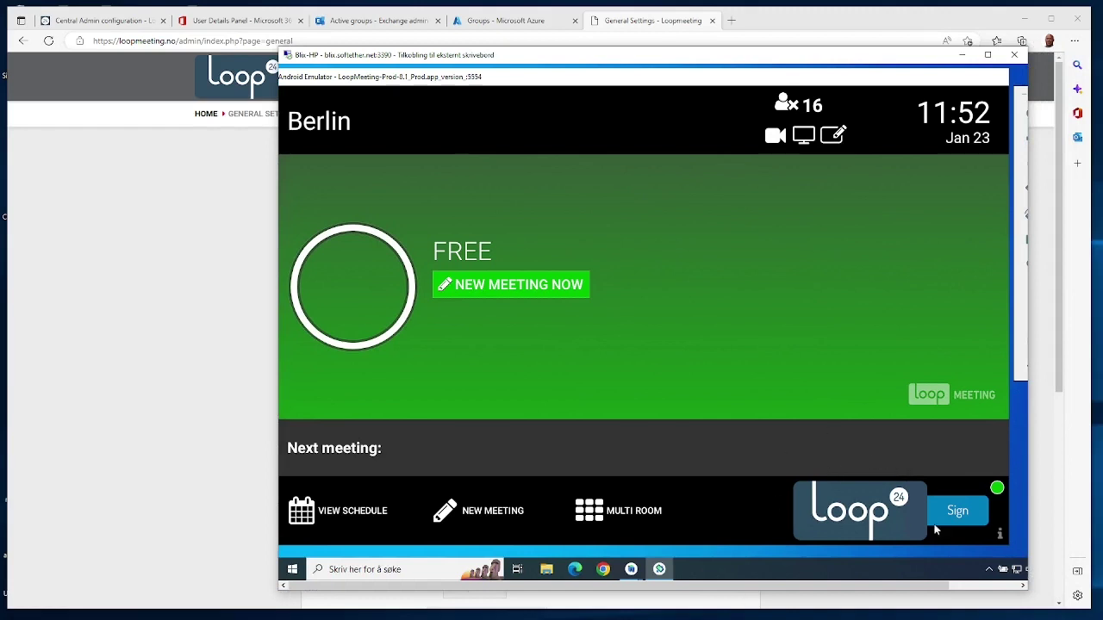
left_click(1000, 536)
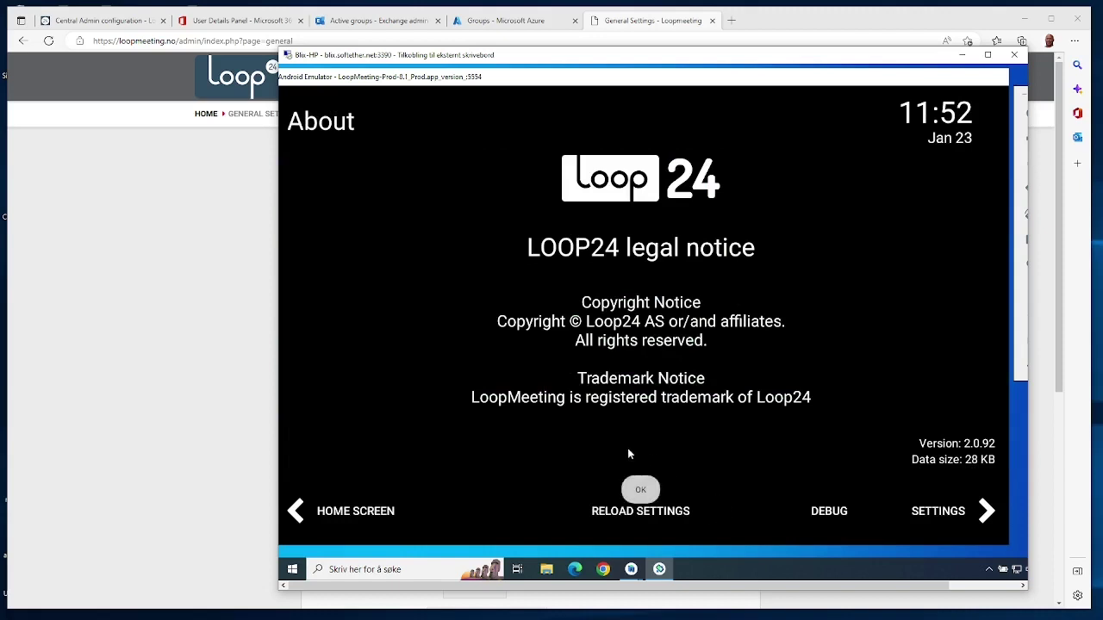
left_click(362, 516)
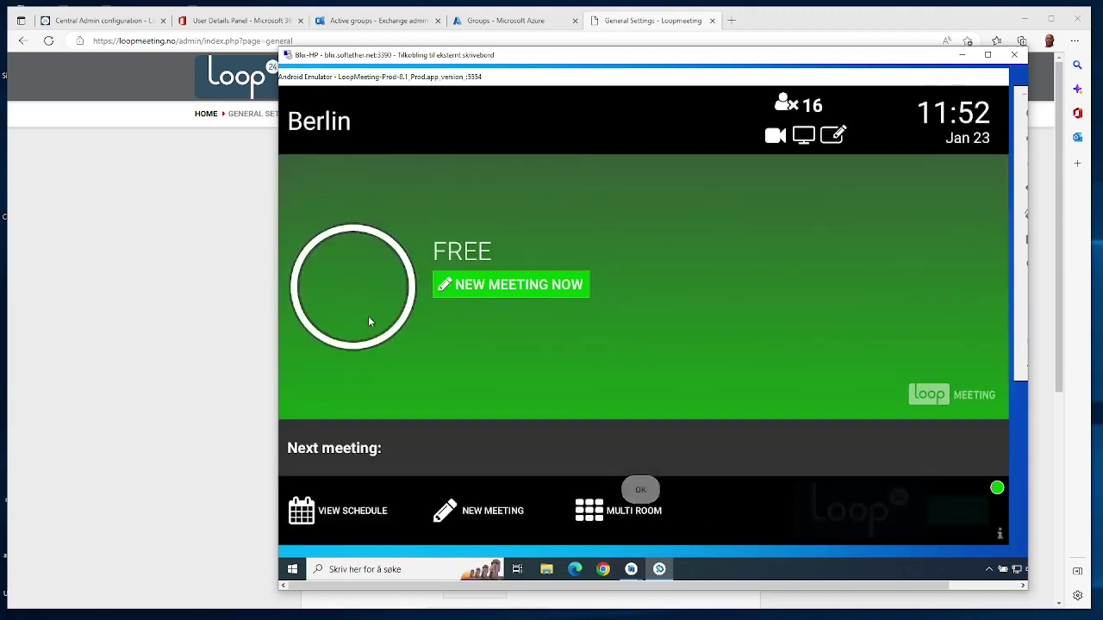